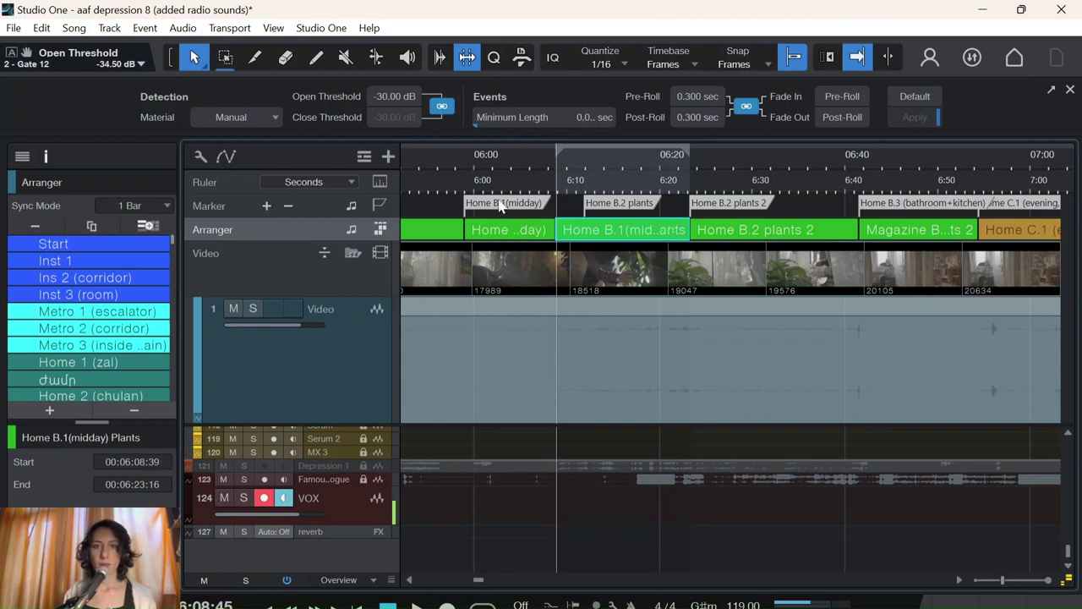
Step: Select the Home B.1(midday) section and open its options, then dismiss them unchanged
left_click(464, 165)
left_click(493, 234)
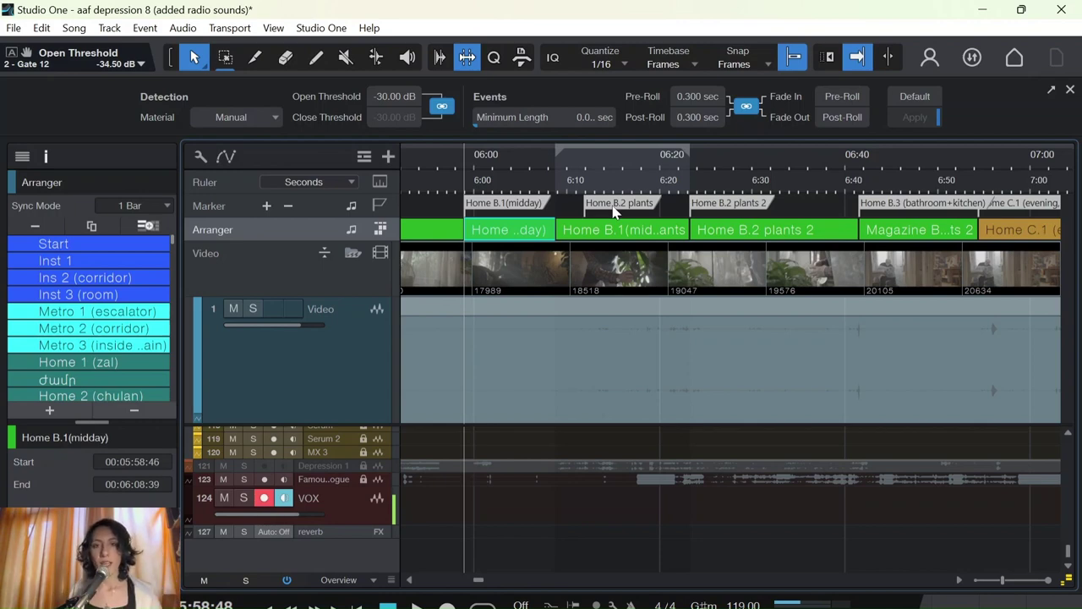
right_click(503, 238)
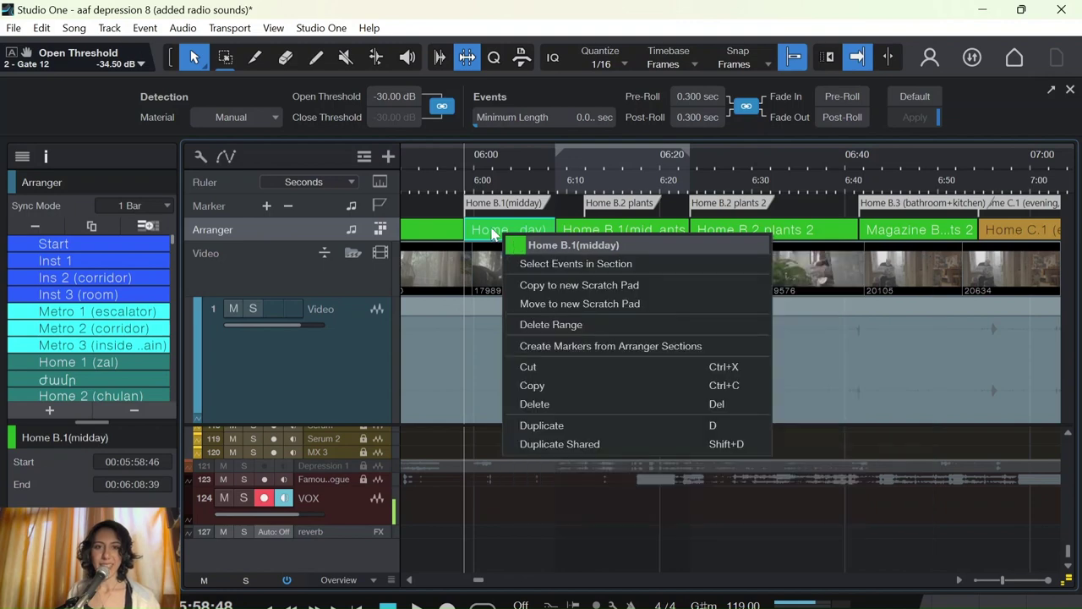
key("Escape")
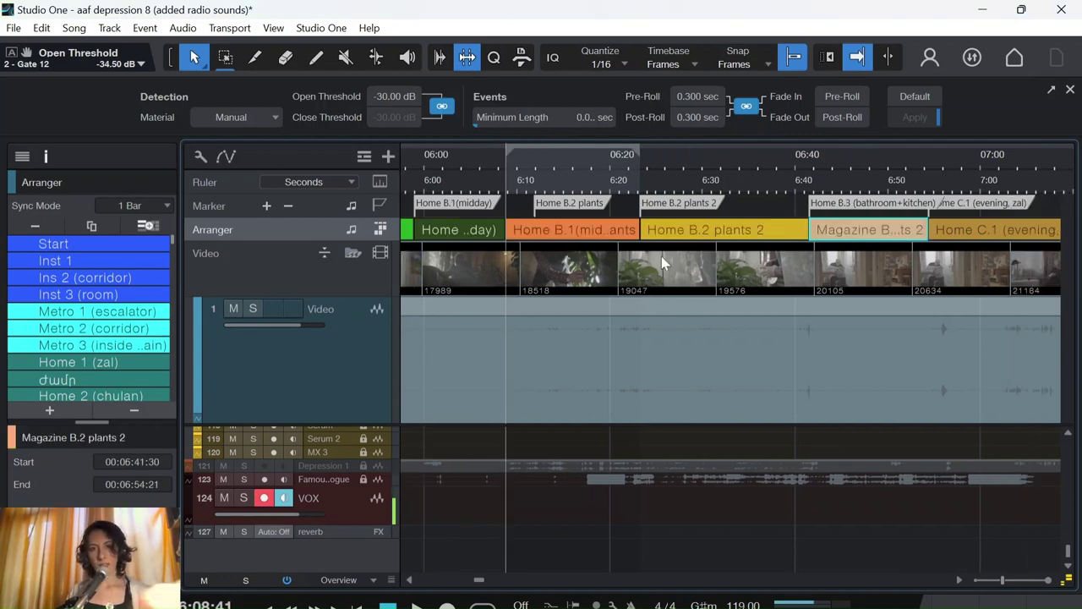
left_click(546, 239)
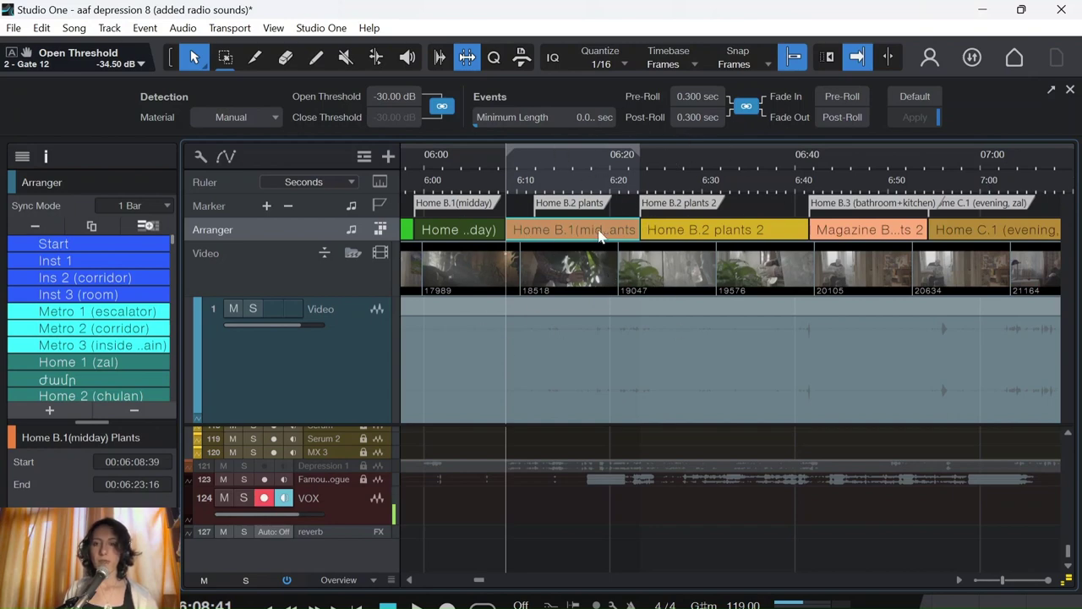
left_click(714, 235)
left_click(636, 161)
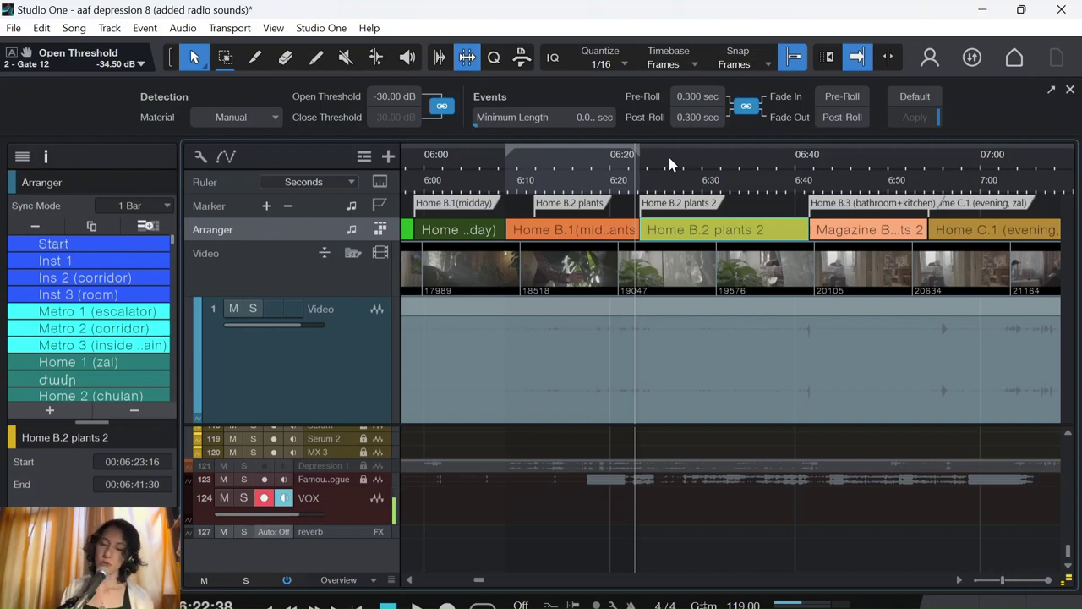
left_click(804, 163)
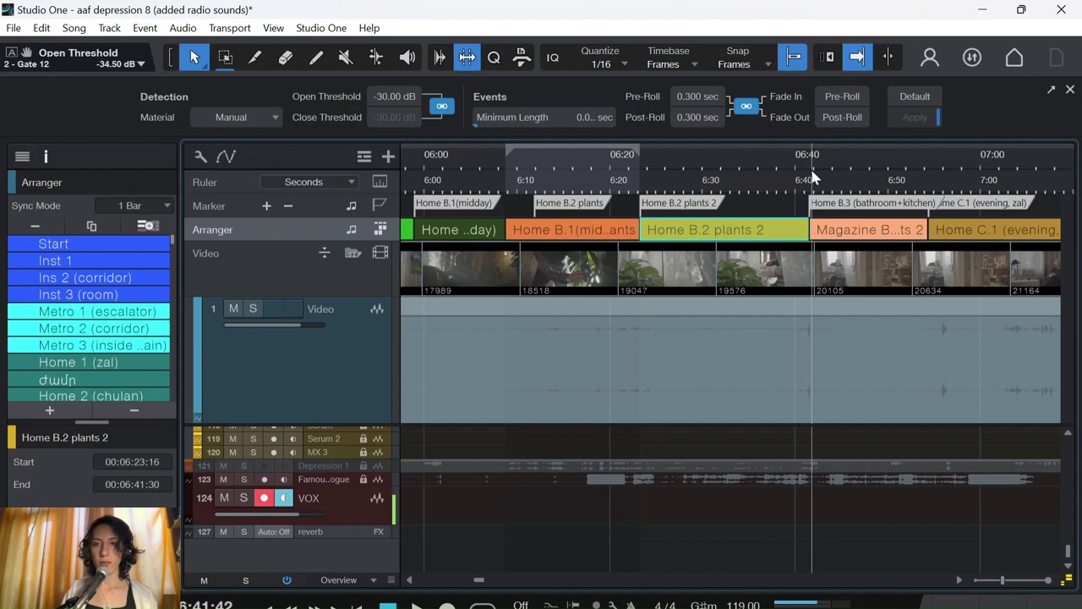
left_click(803, 163)
left_click(805, 163)
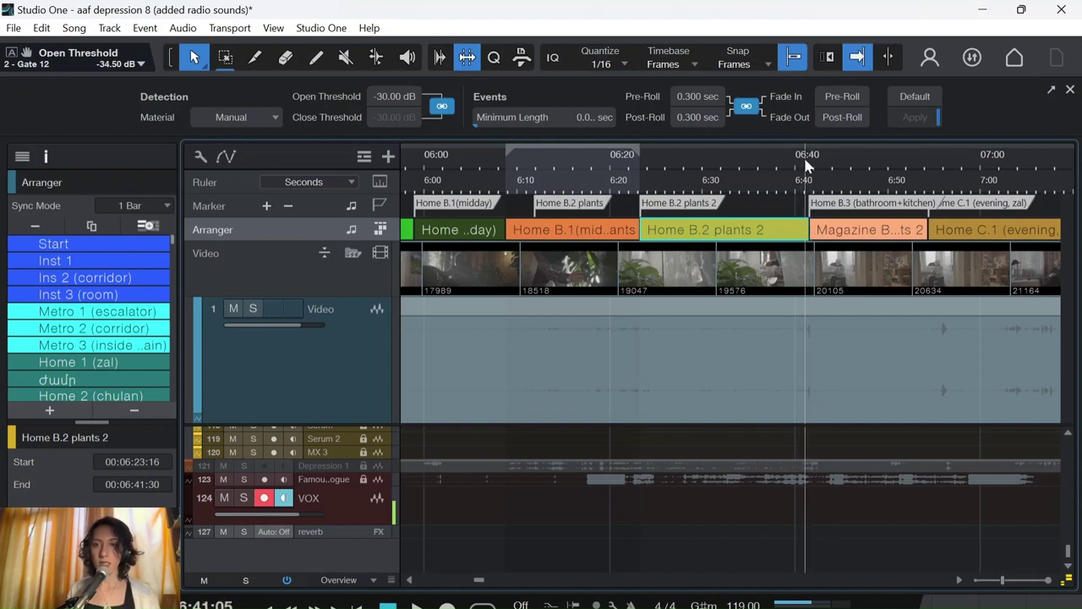
left_click(905, 232)
left_click(920, 165)
left_click(807, 161)
left_click(927, 169)
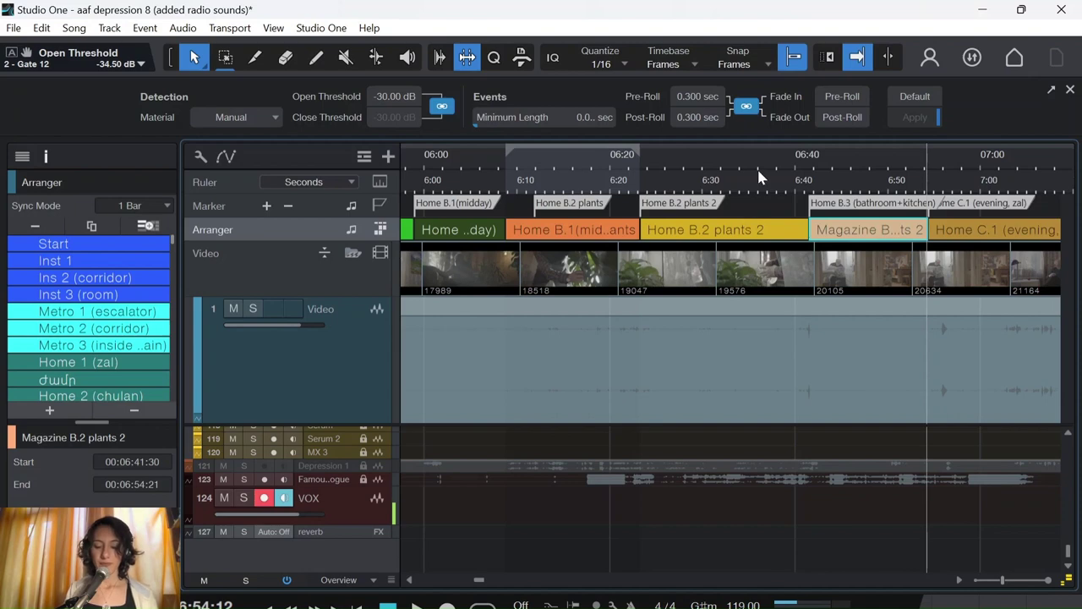
left_click(506, 163)
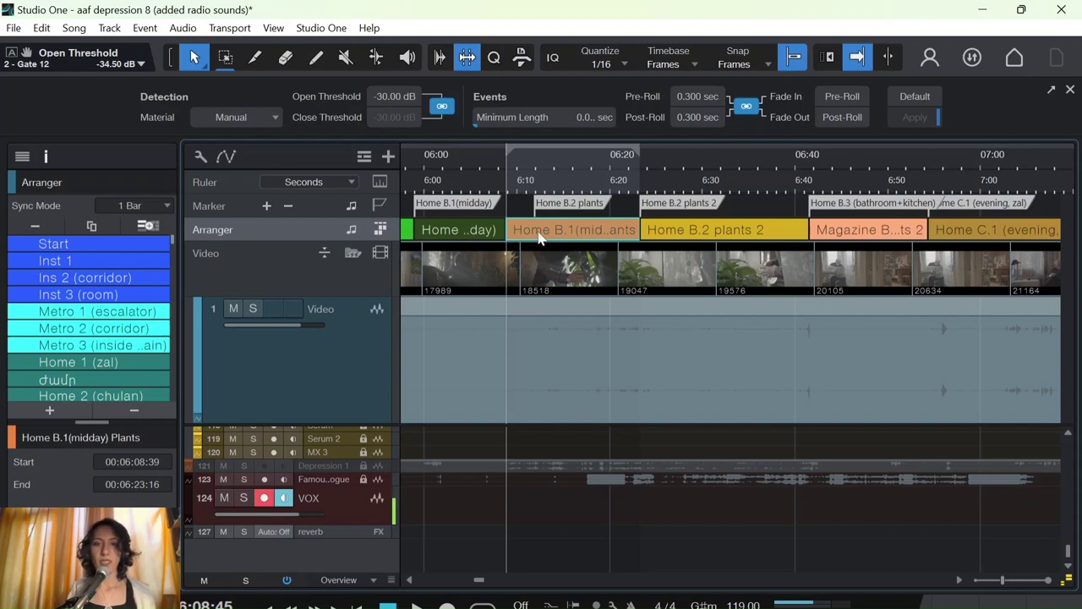
left_click(669, 230)
left_click(644, 152)
left_click(564, 240)
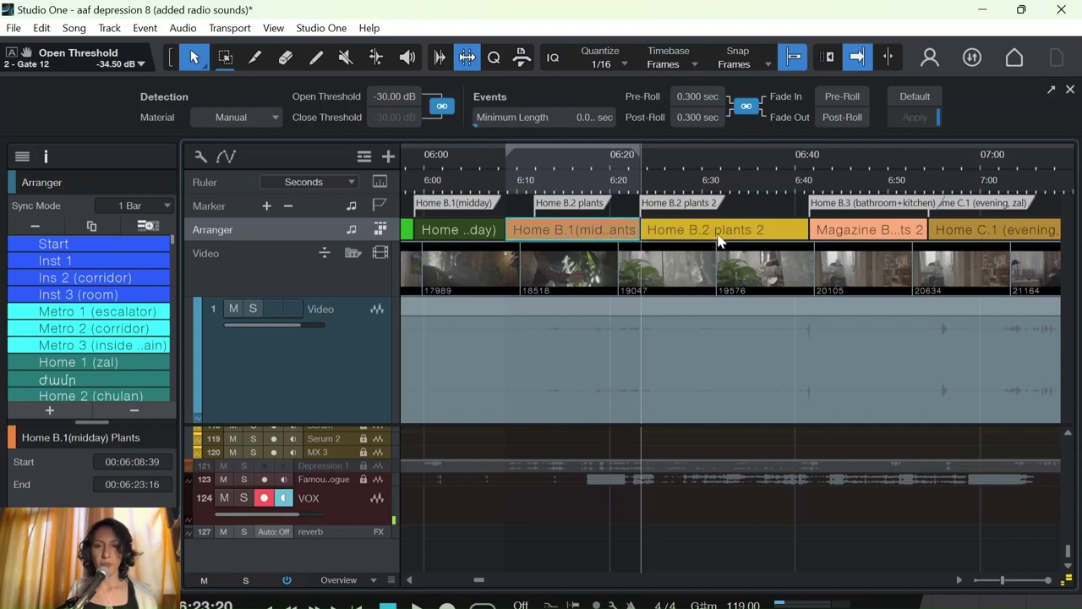
left_click(461, 240)
left_click(707, 238)
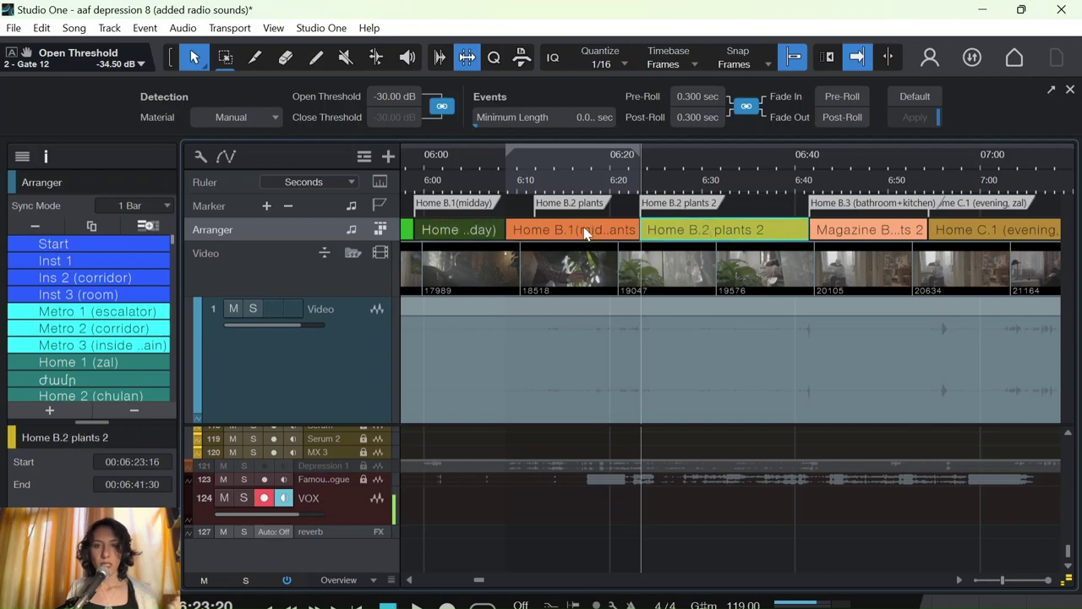
left_click(581, 234)
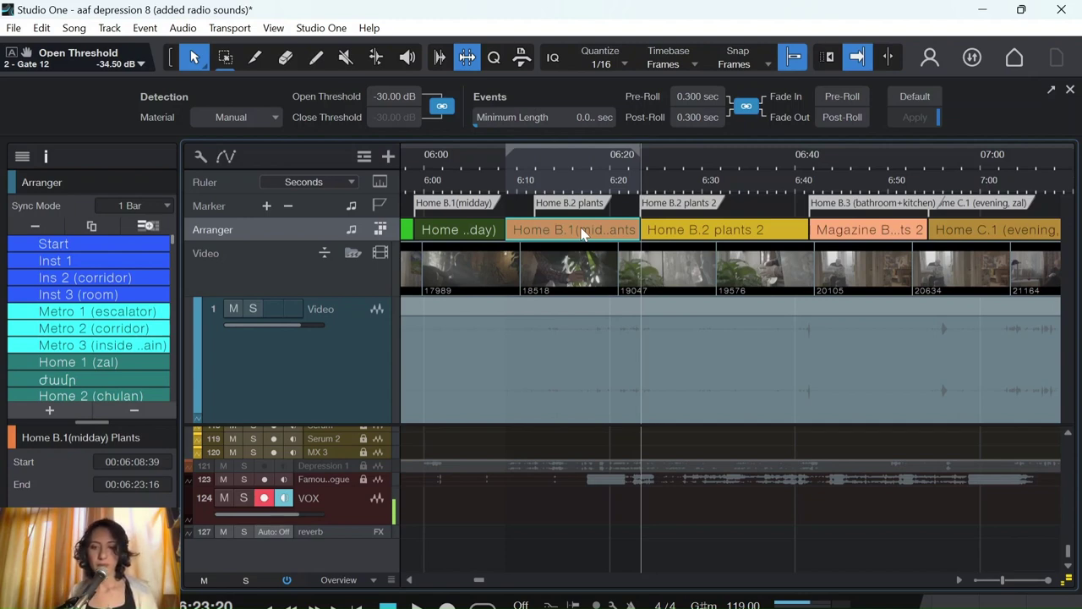
left_click(505, 157)
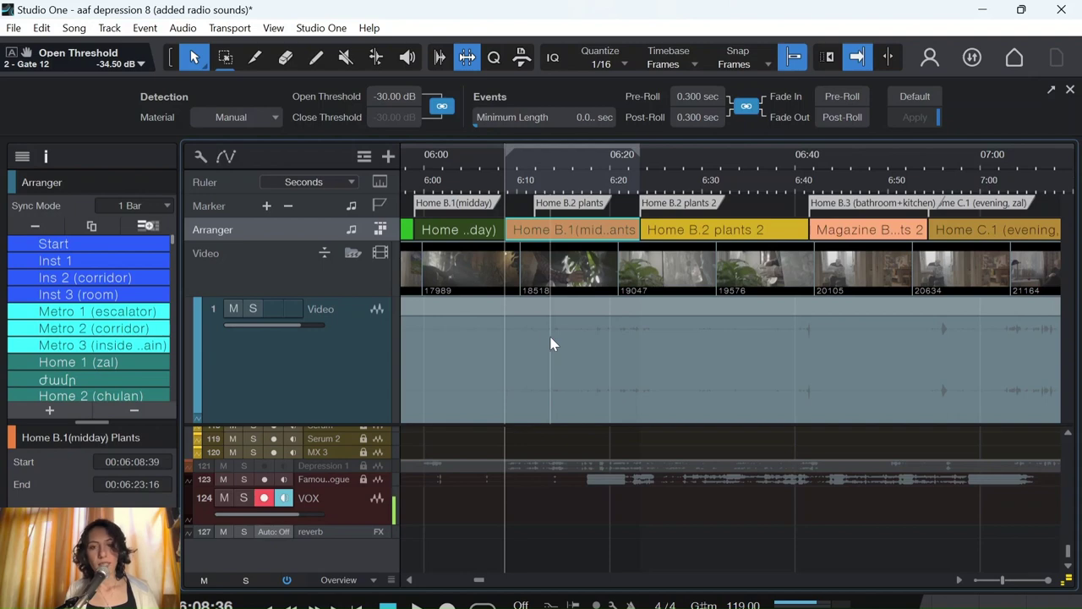
key("ctrl+e")
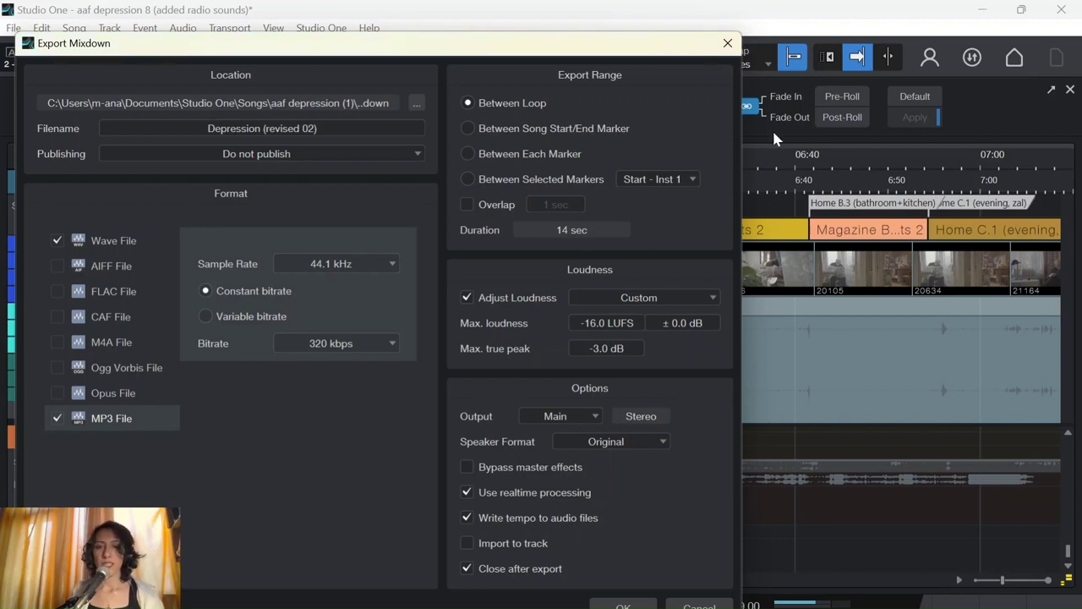
left_click(727, 44)
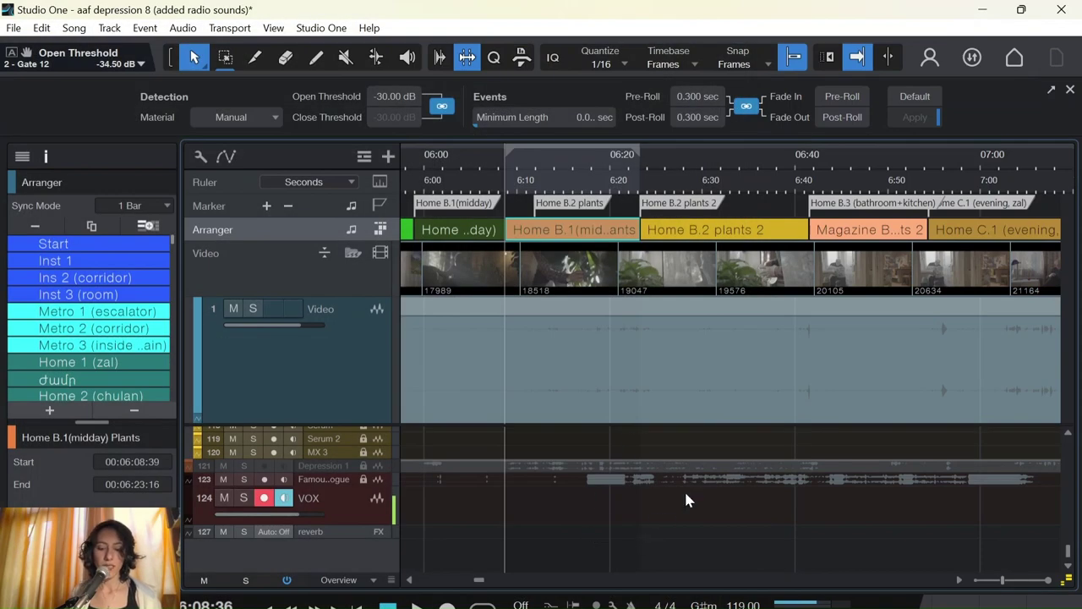
left_click(706, 239)
left_click(892, 231)
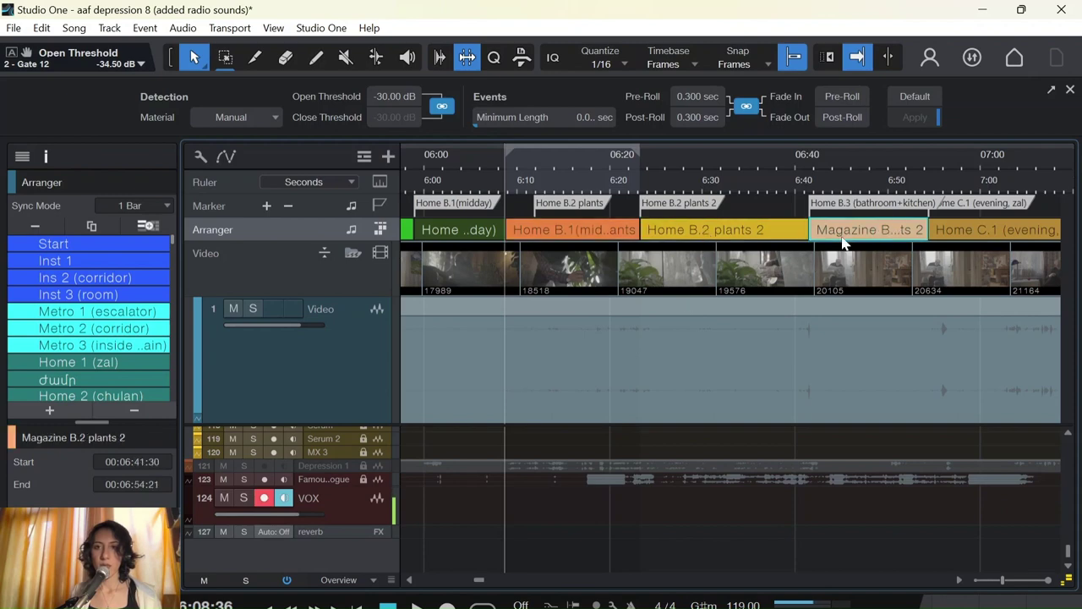
left_click(576, 238)
Step: Zoom into the Home B.1 and B.2 plants sections, then switch to the invideo AI browser page
scroll(606, 269, "up", 3)
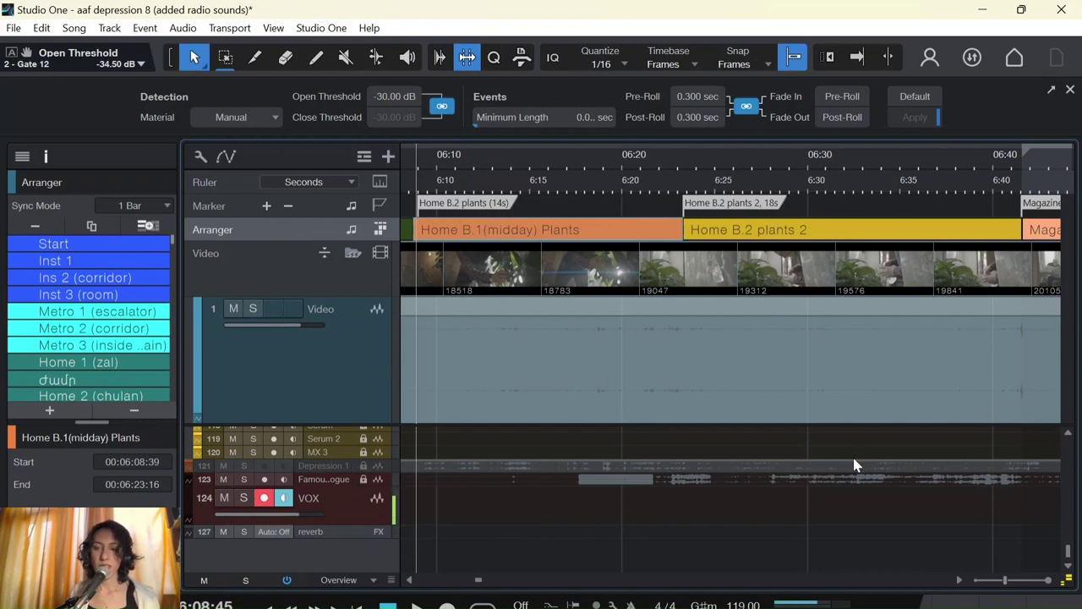
left_click(961, 581)
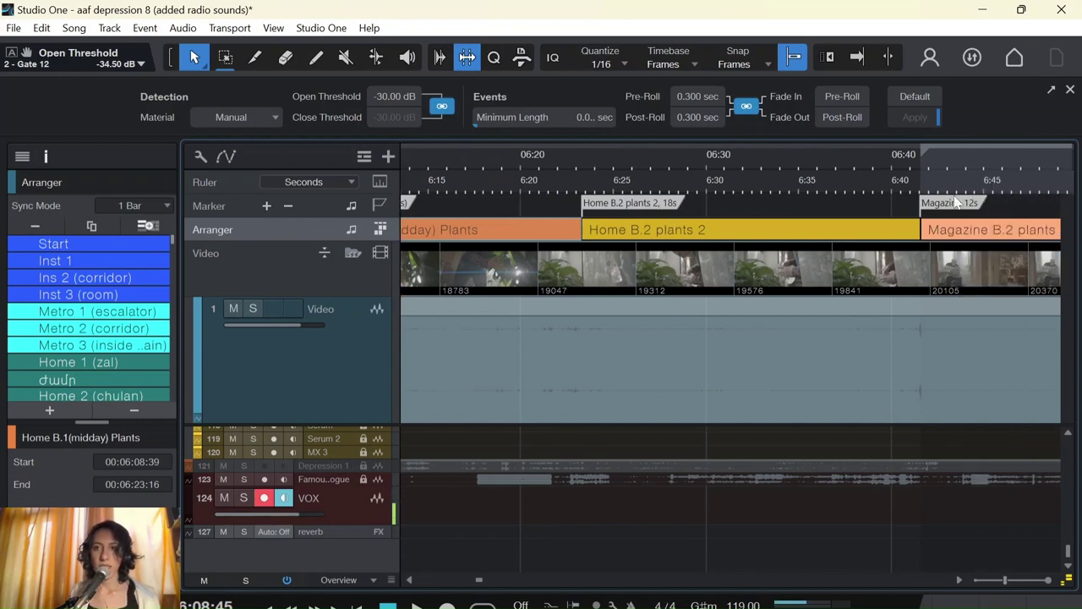
left_click(408, 580)
left_click(408, 580)
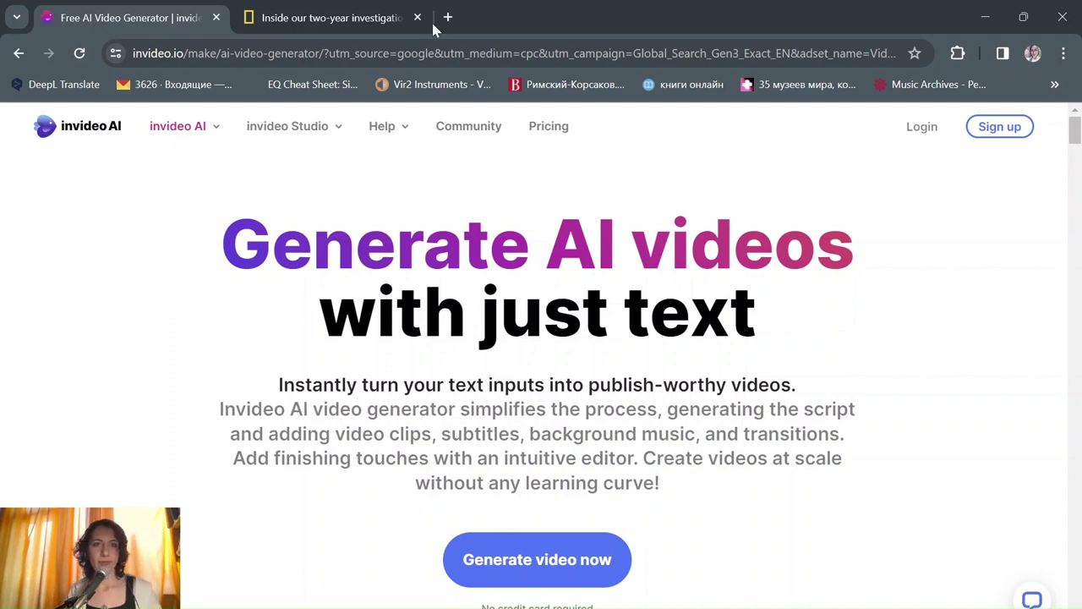
Step: Start making a new video in invideo AI
left_click(144, 53)
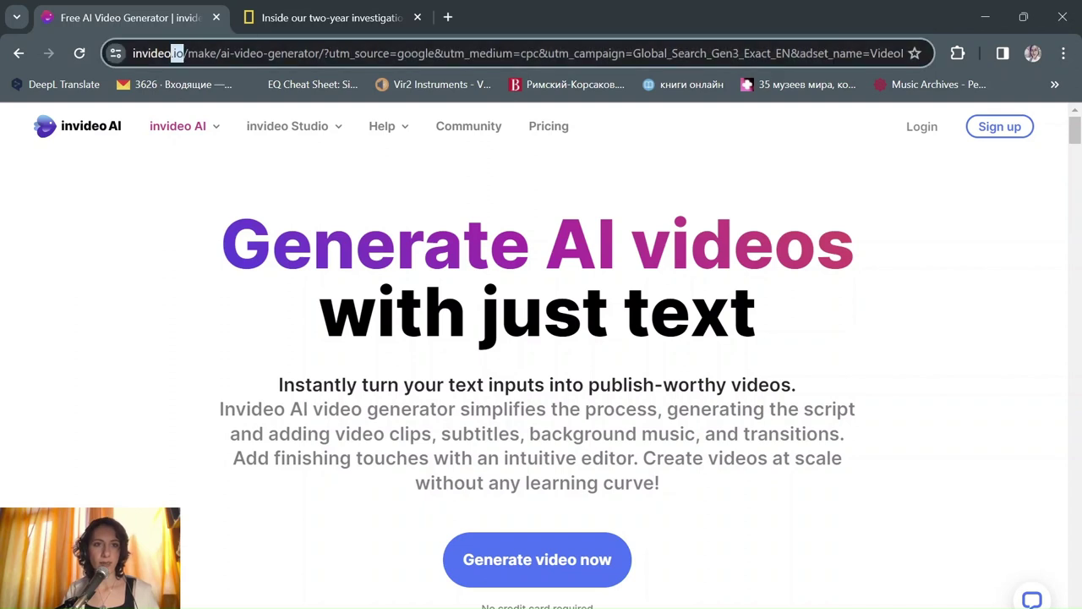
left_click(473, 345)
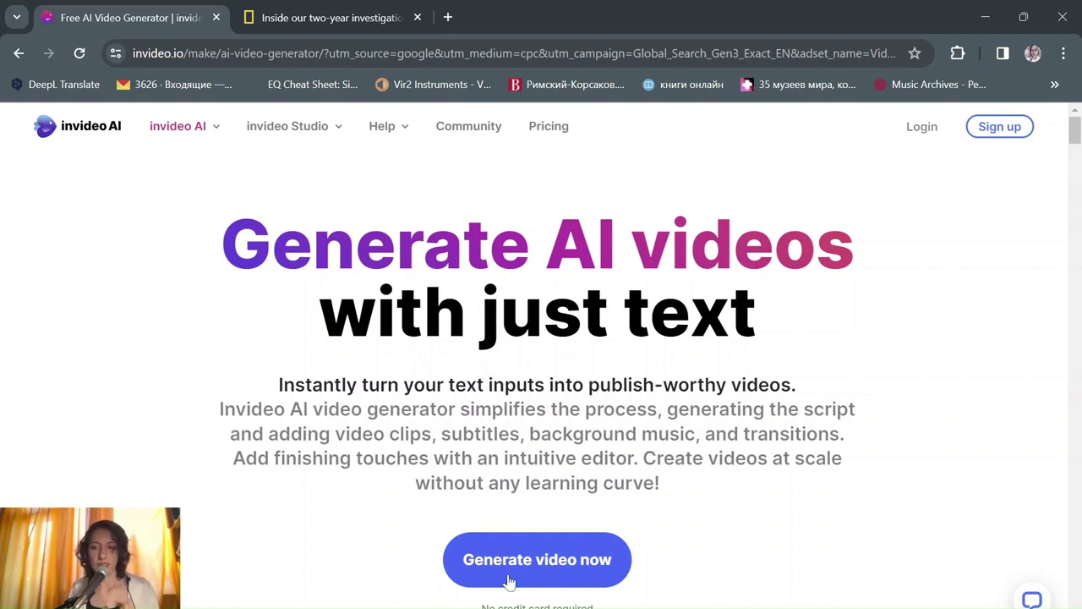
left_click(510, 580)
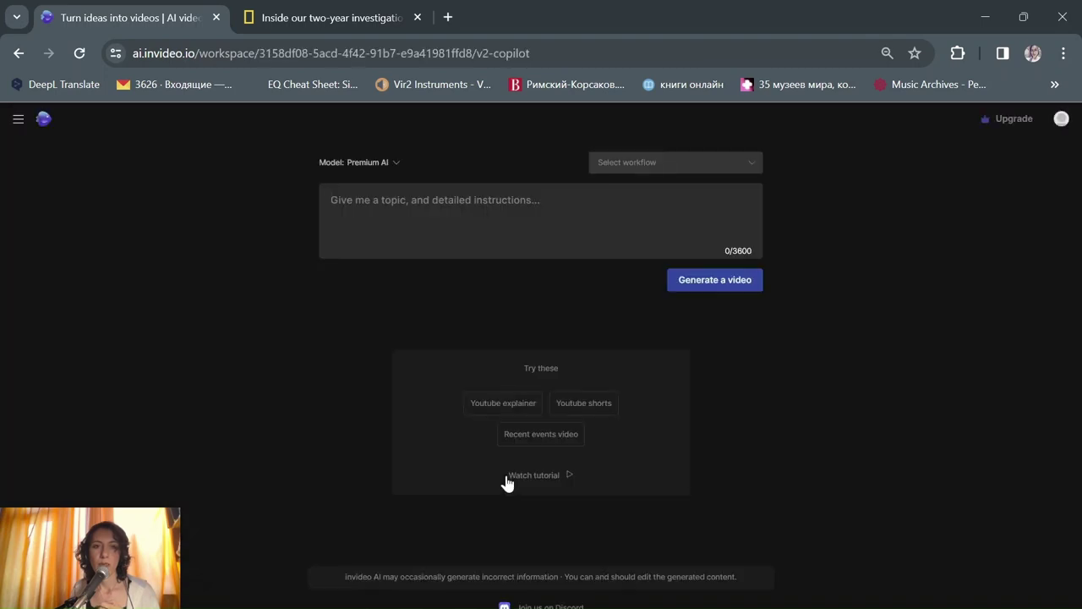
Step: Choose the Script to Video workflow, then switch to the National Geographic tiger article
left_click(677, 174)
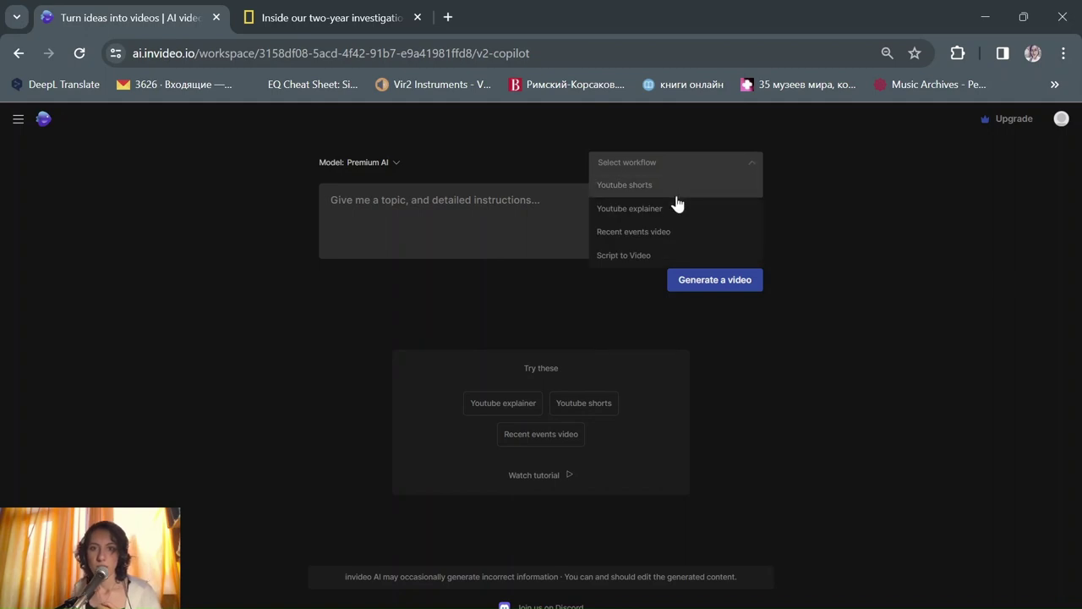
left_click(648, 264)
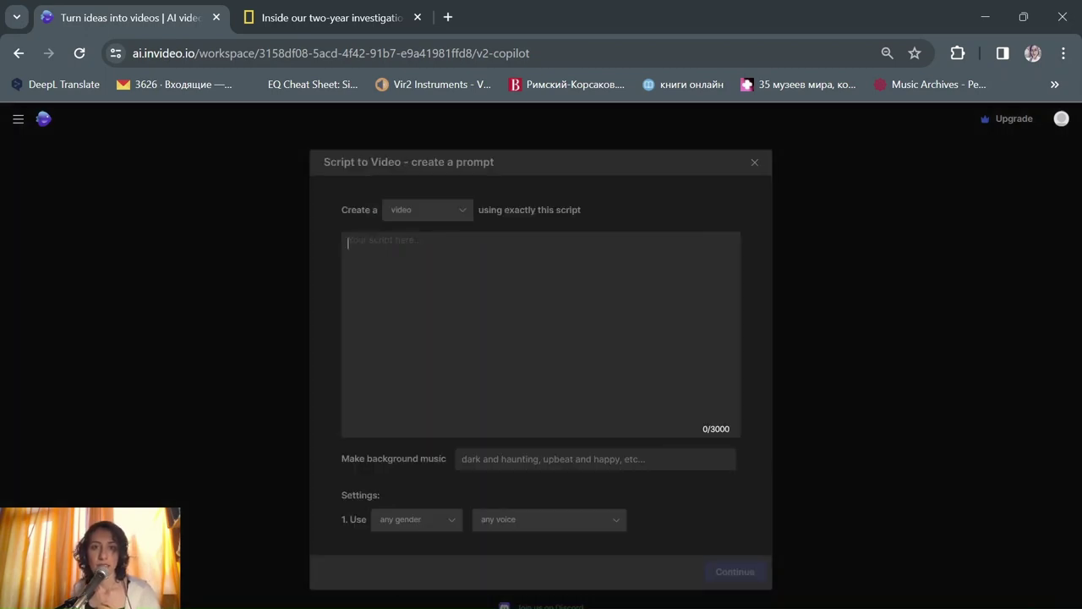
left_click(294, 8)
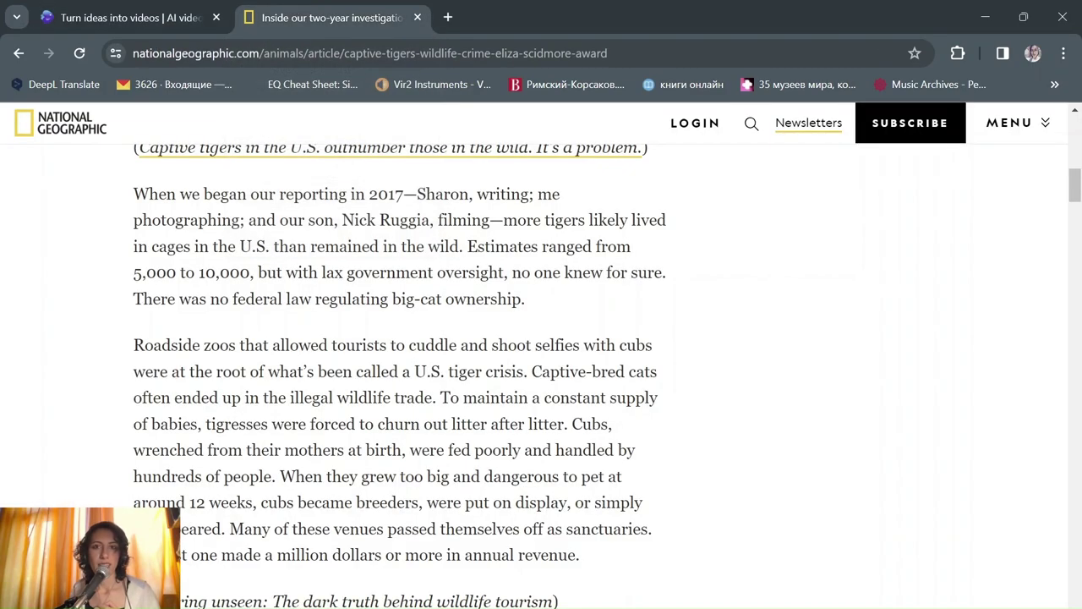
Step: Copy the 'Roadside zoos' paragraph through 'annual revenue.'
scroll(543, 465, "up", 3)
scroll(544, 465, "down", 2)
scroll(542, 355, "down", 2)
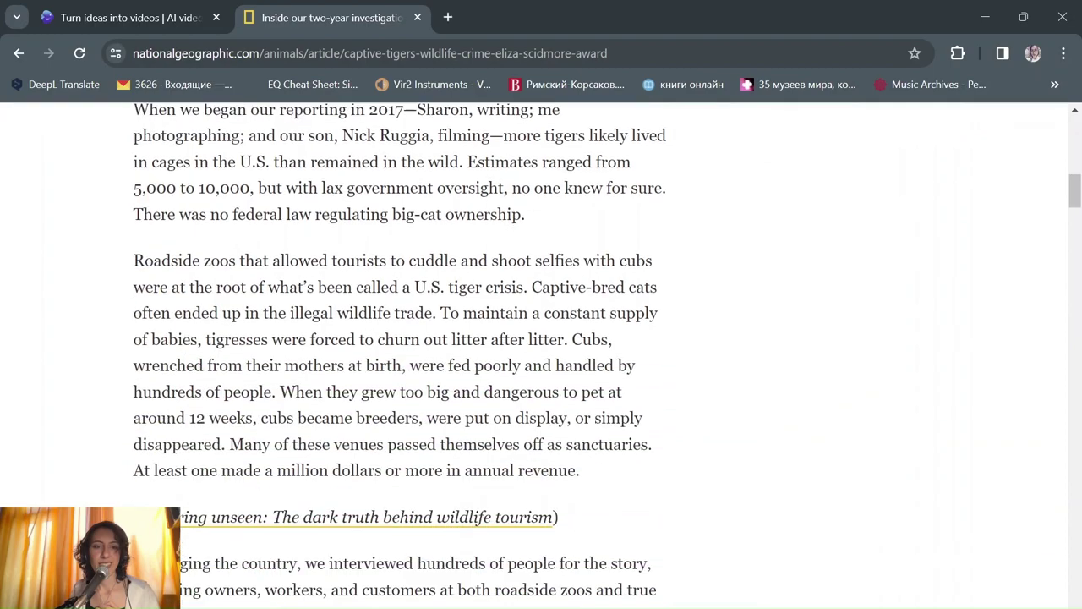
scroll(592, 322, "up", 4)
scroll(676, 372, "up", 6)
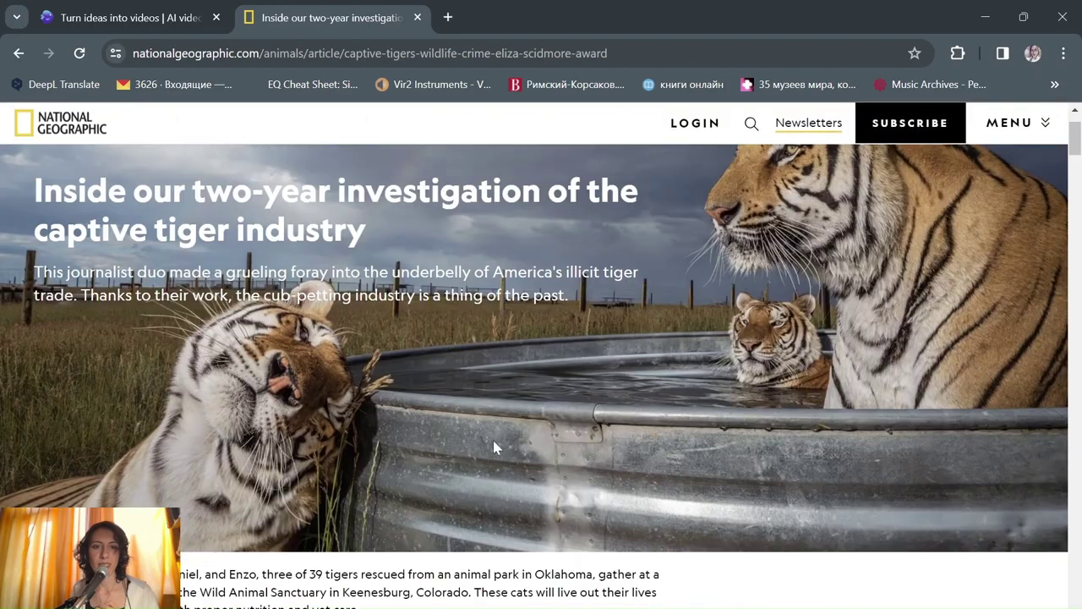
scroll(343, 421, "down", 5)
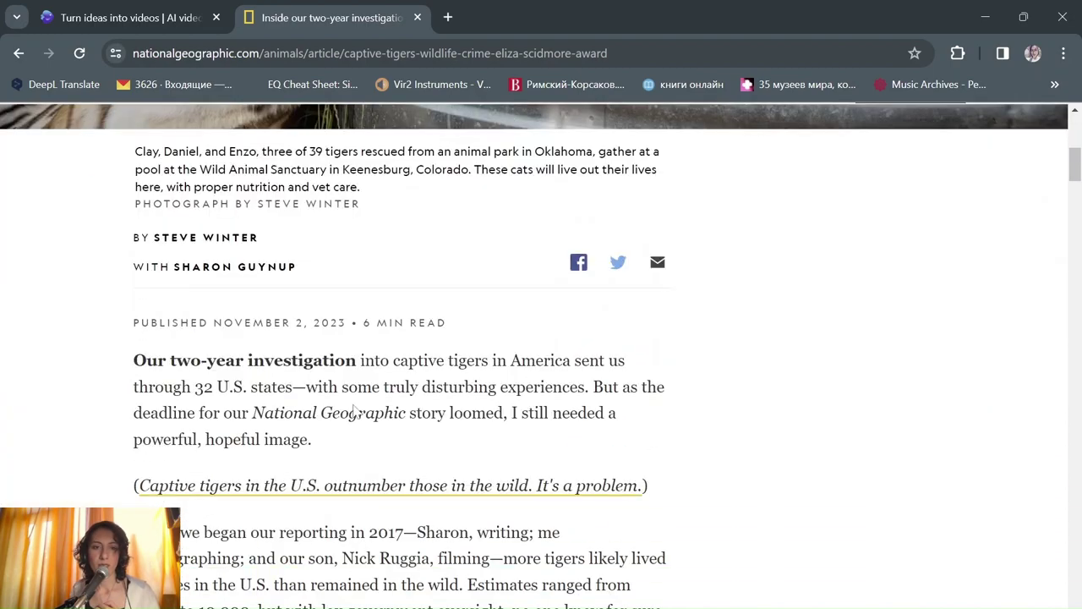
scroll(342, 422, "down", 8)
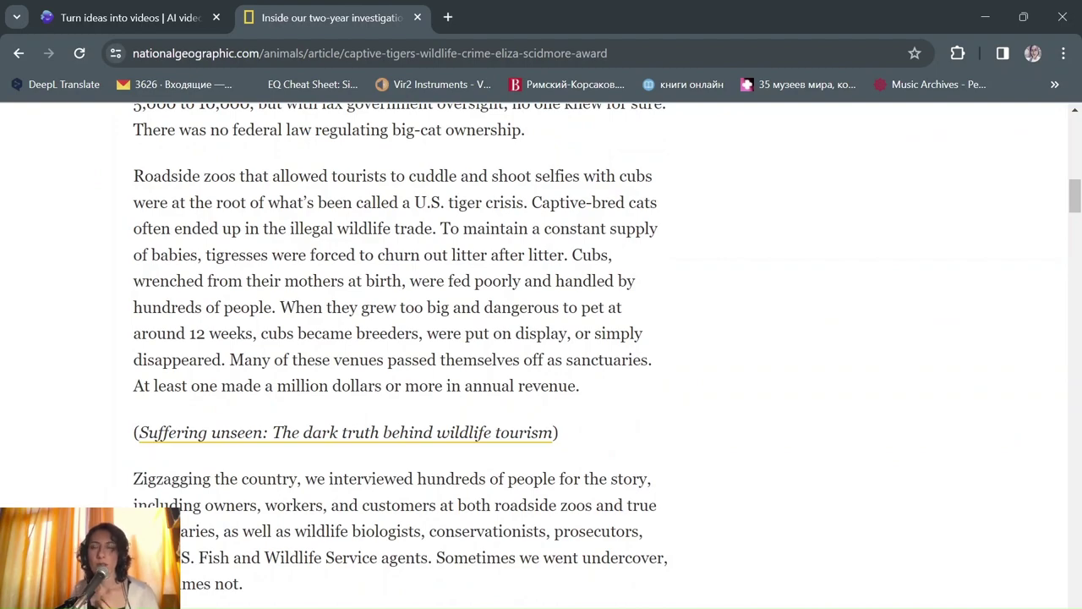
scroll(375, 401, "down", 1)
scroll(375, 401, "down", 4)
scroll(375, 401, "up", 5)
scroll(375, 401, "up", 1)
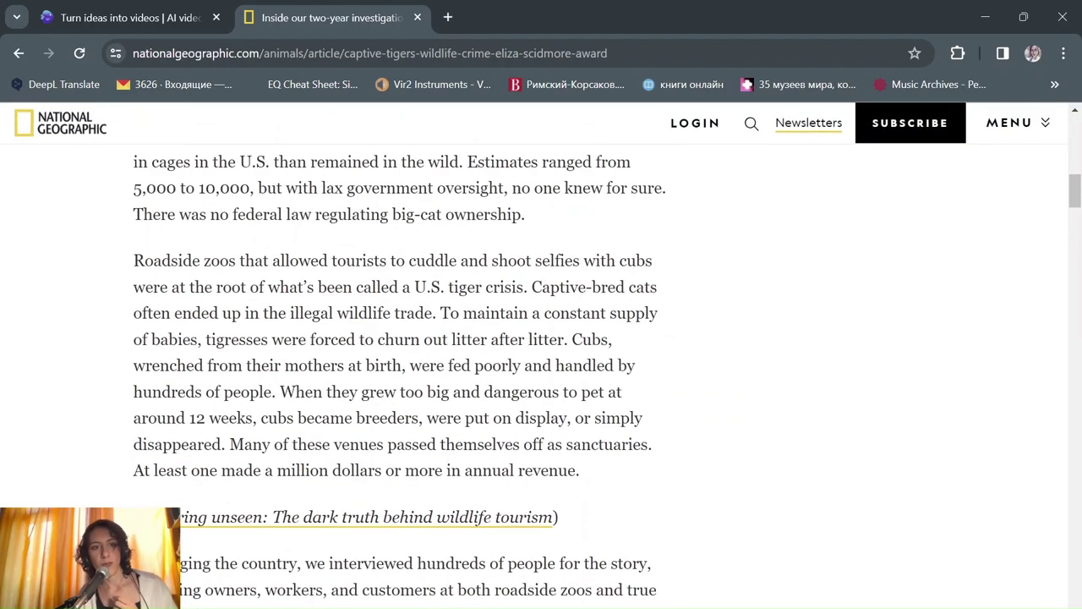
scroll(375, 401, "up", 1)
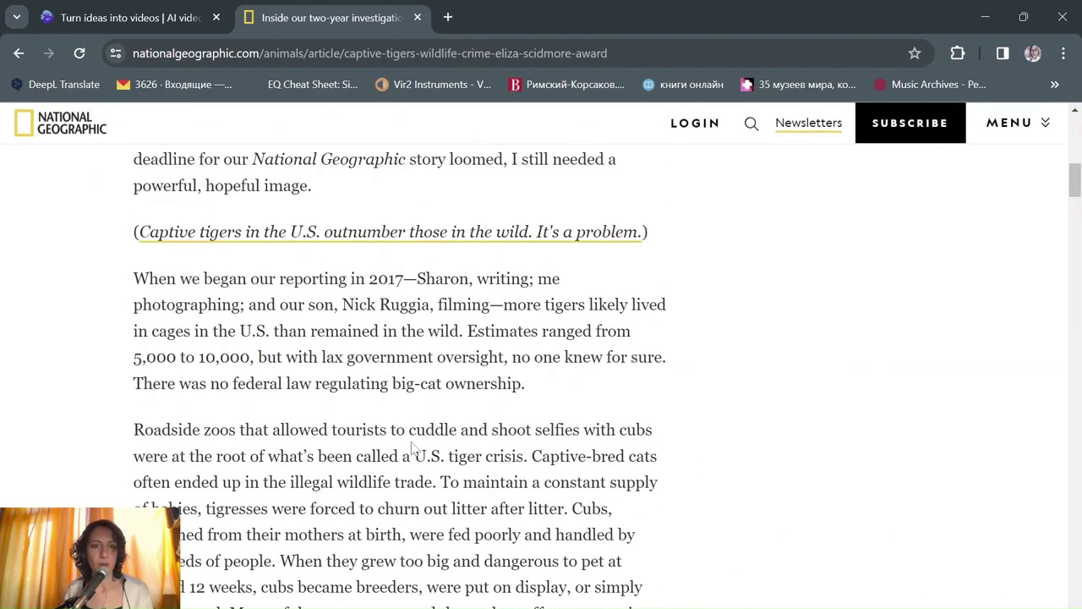
scroll(124, 456, "down", 1)
scroll(264, 446, "up", 3)
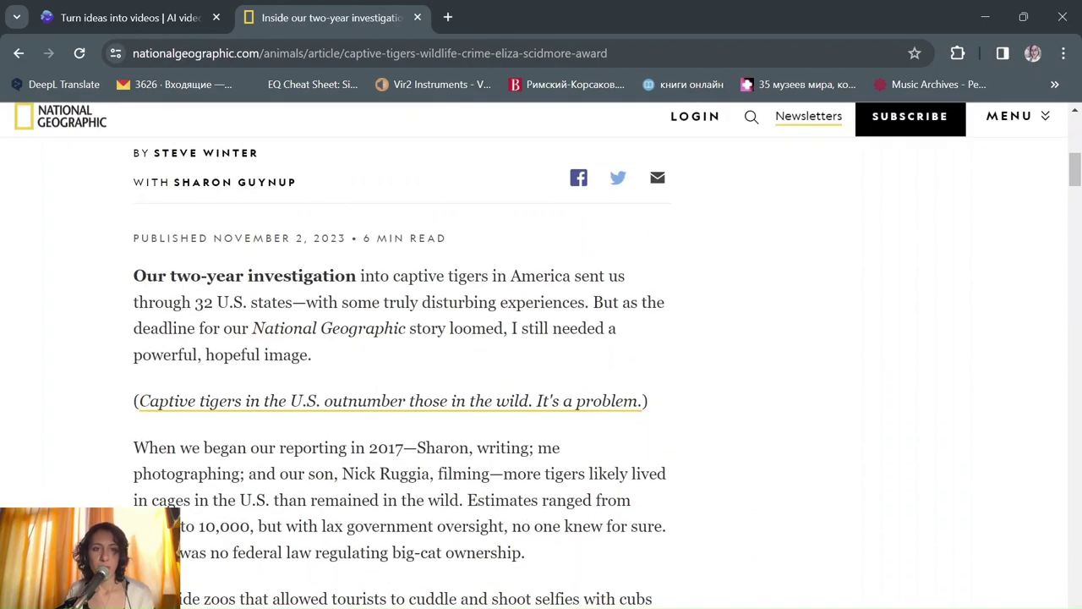
scroll(264, 445, "down", 2)
scroll(264, 446, "down", 4)
scroll(264, 445, "down", 1)
scroll(264, 446, "down", 3)
scroll(282, 447, "up", 3)
scroll(317, 452, "up", 5)
scroll(325, 474, "up", 5)
scroll(326, 478, "down", 6)
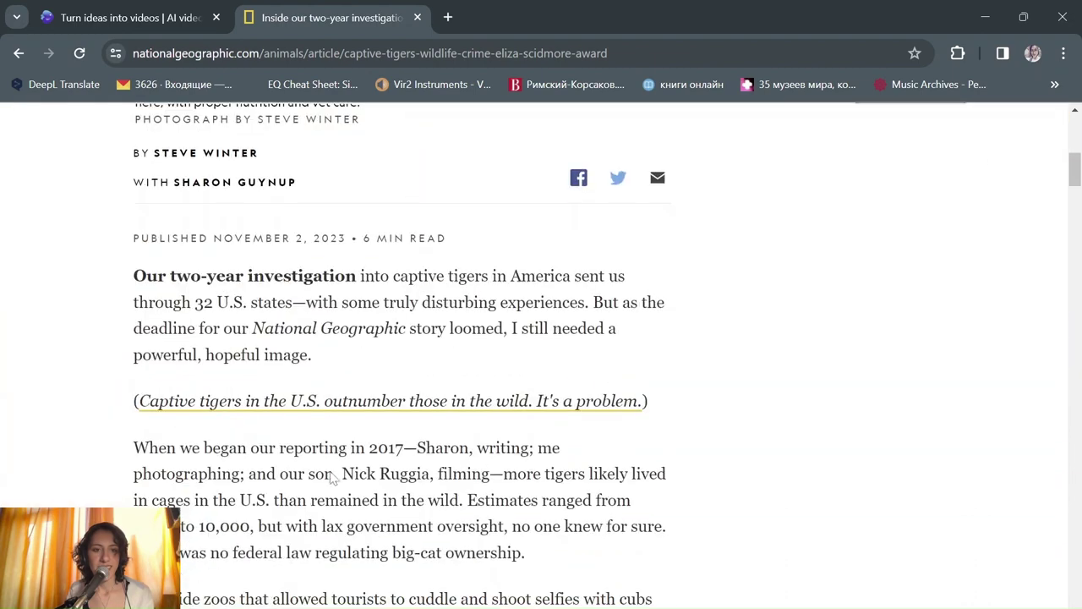
scroll(142, 256, "down", 4)
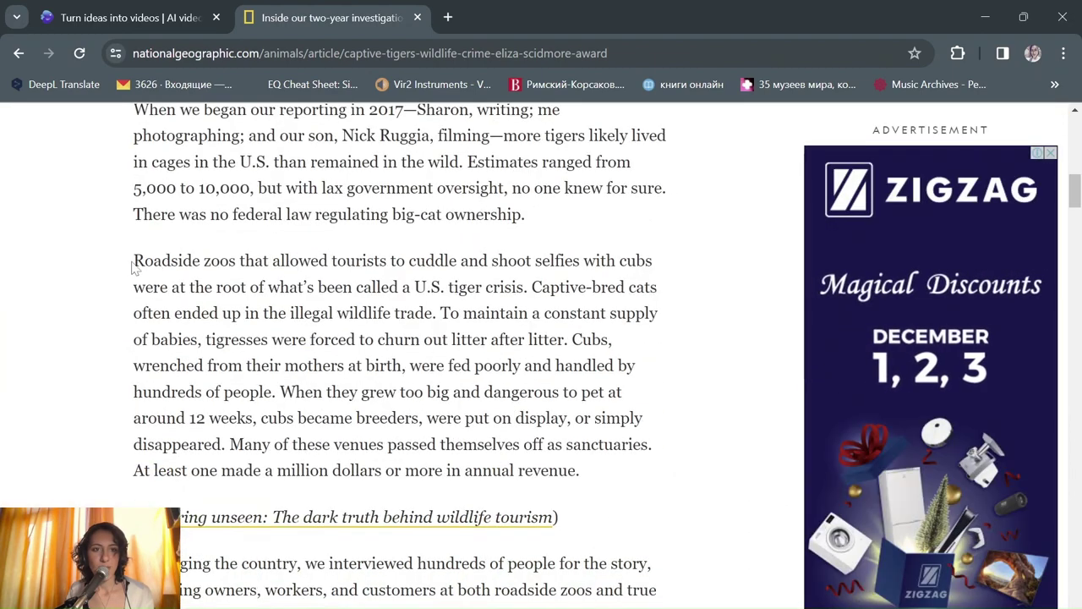
mouse_move(135, 259)
left_mouse_down()
mouse_move(171, 287)
mouse_move(393, 366)
mouse_move(592, 474)
left_mouse_up()
right_click(288, 354)
left_click(315, 372)
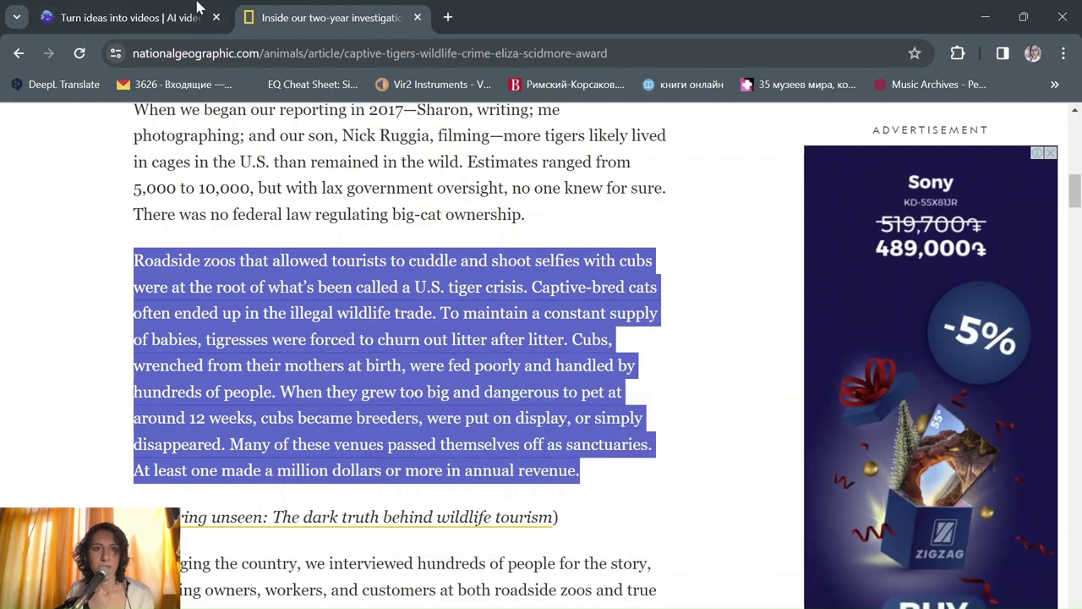
Step: Paste the roadside-zoos paragraph as the script, keeping narrator gender as any gender
left_click(159, 7)
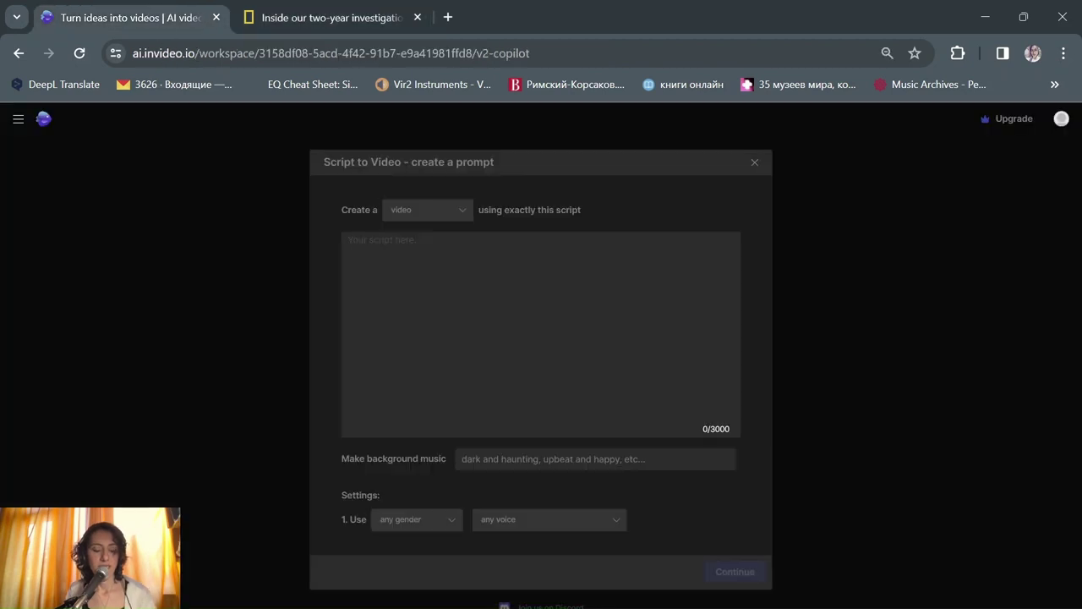
key("ctrl+v")
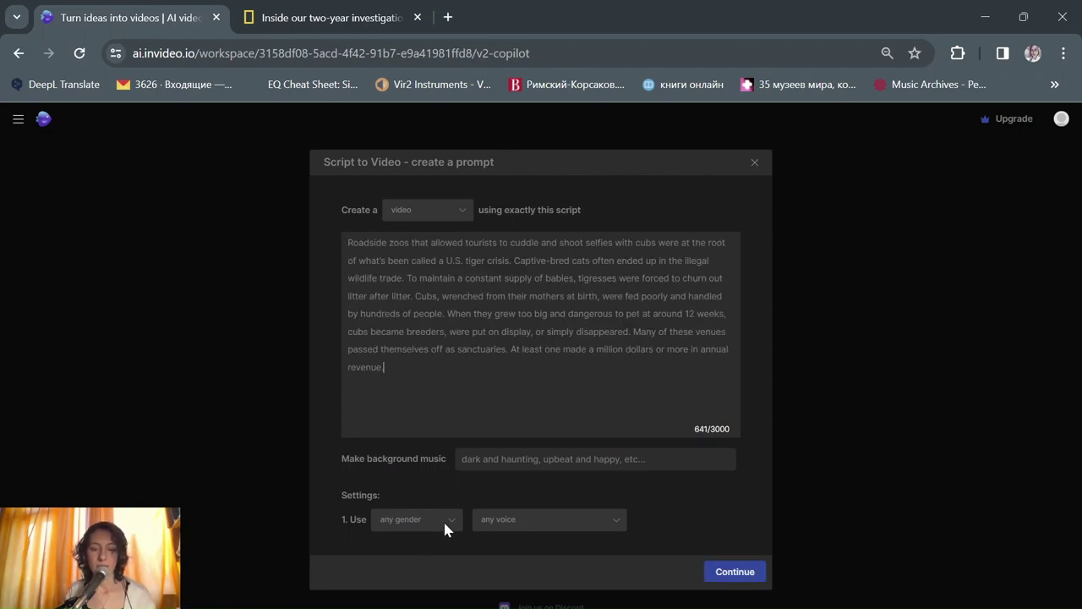
left_click(446, 524)
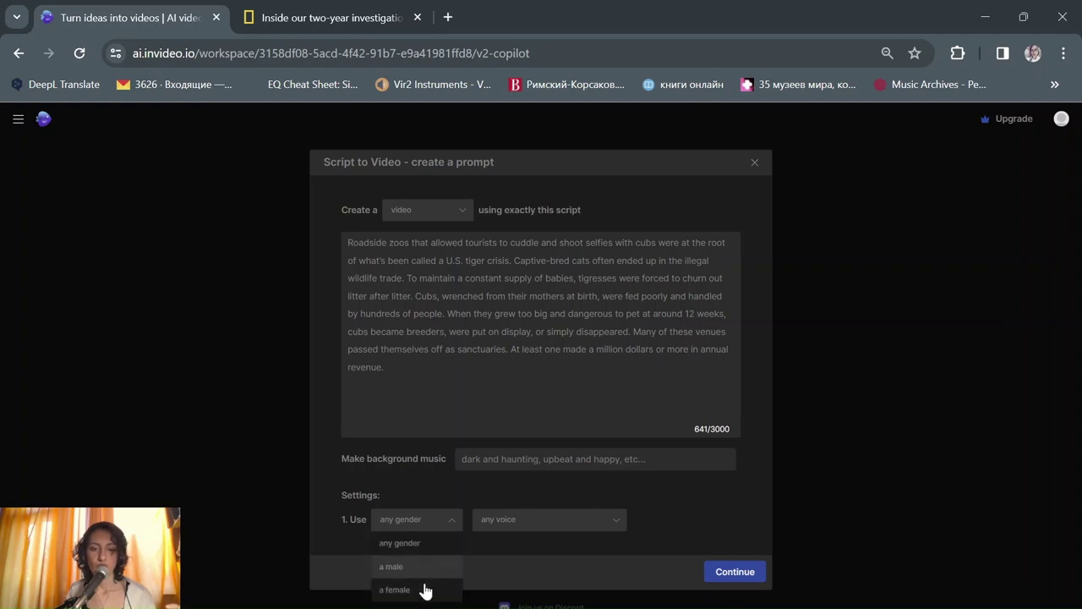
left_click(422, 554)
Step: Choose the New Yorker-accent narrator voice and keep the plain video type
left_click(543, 517)
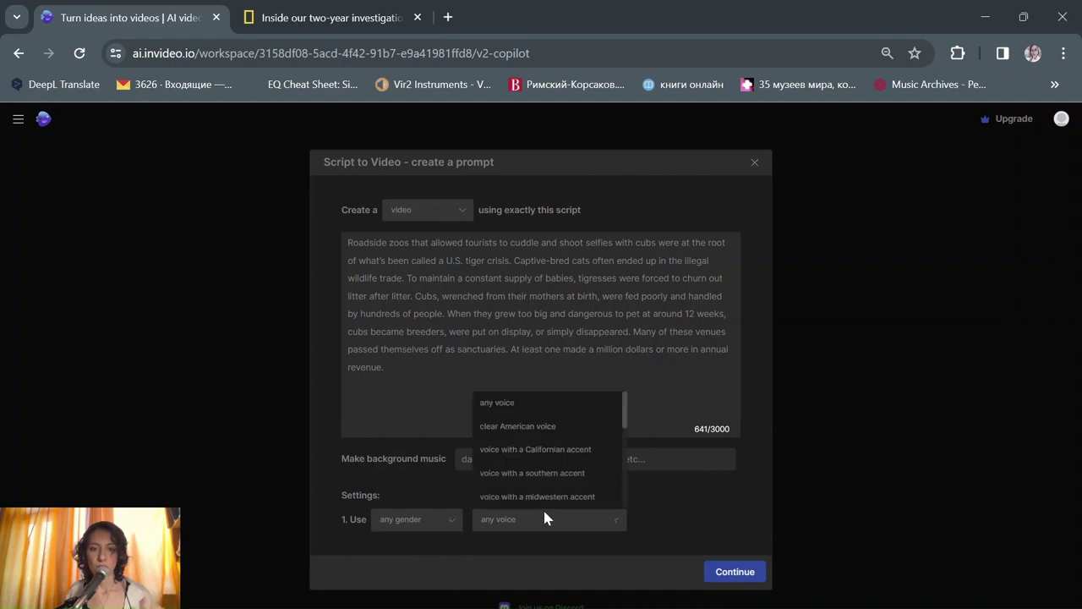
mouse_move(625, 420)
left_mouse_down()
mouse_move(626, 429)
mouse_move(624, 415)
left_mouse_up()
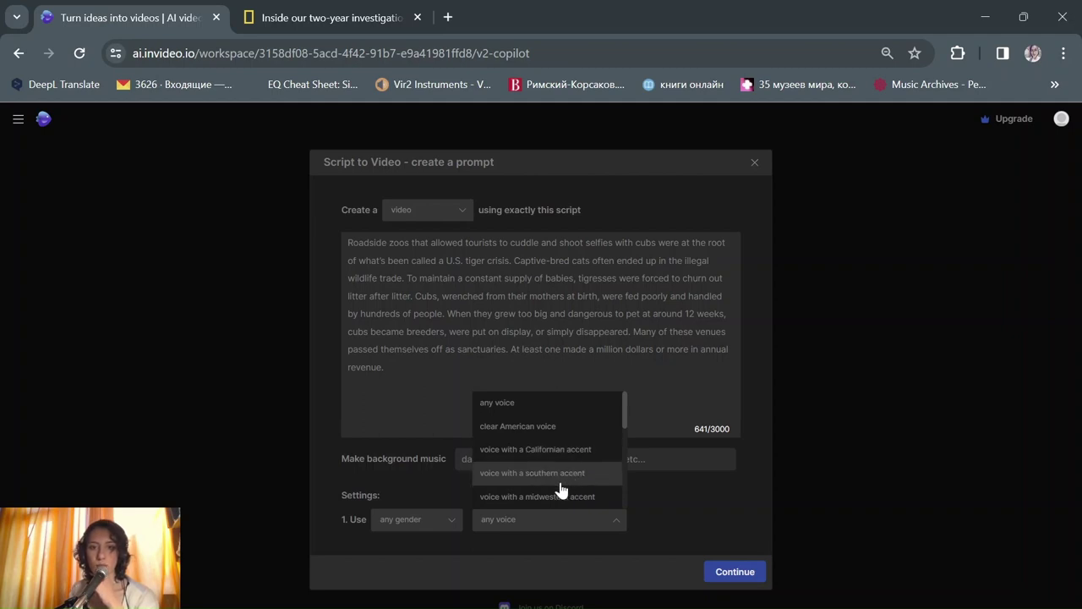
scroll(561, 474, "down", 2)
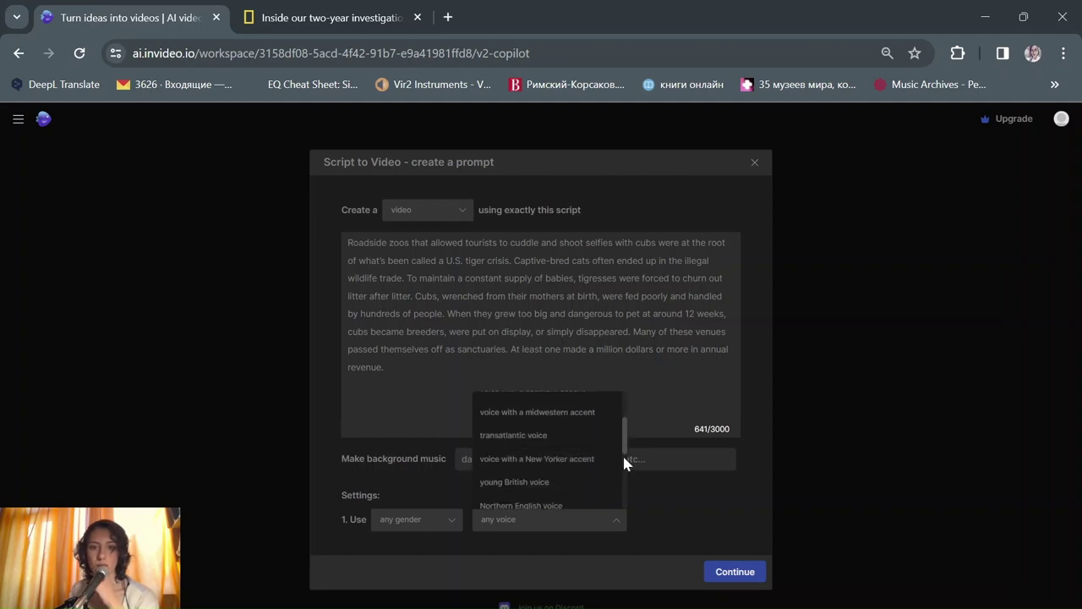
left_click_drag(626, 448, 625, 445)
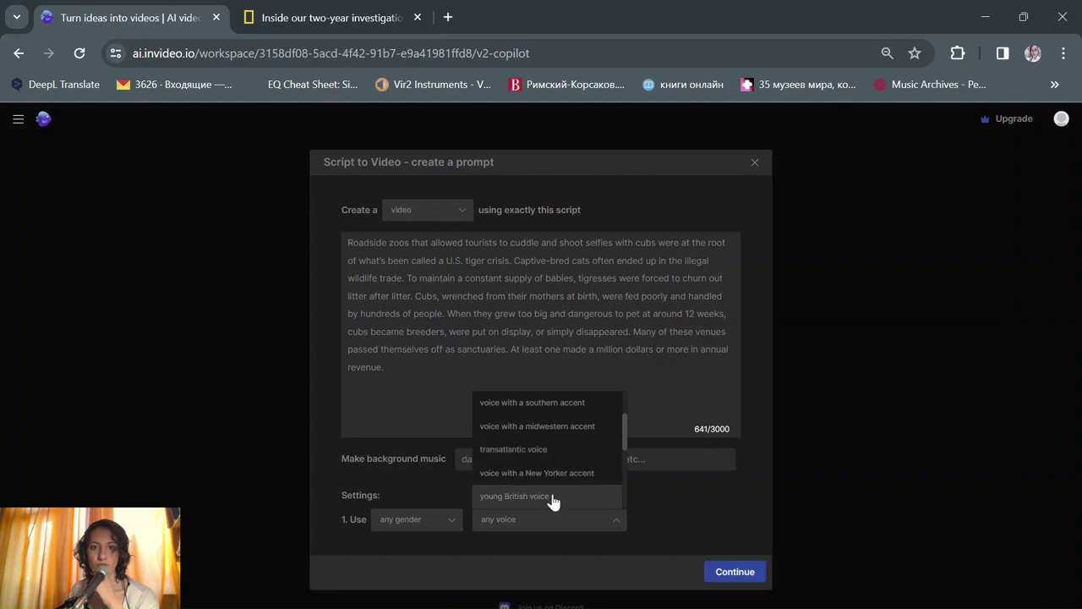
scroll(552, 502, "down", 1)
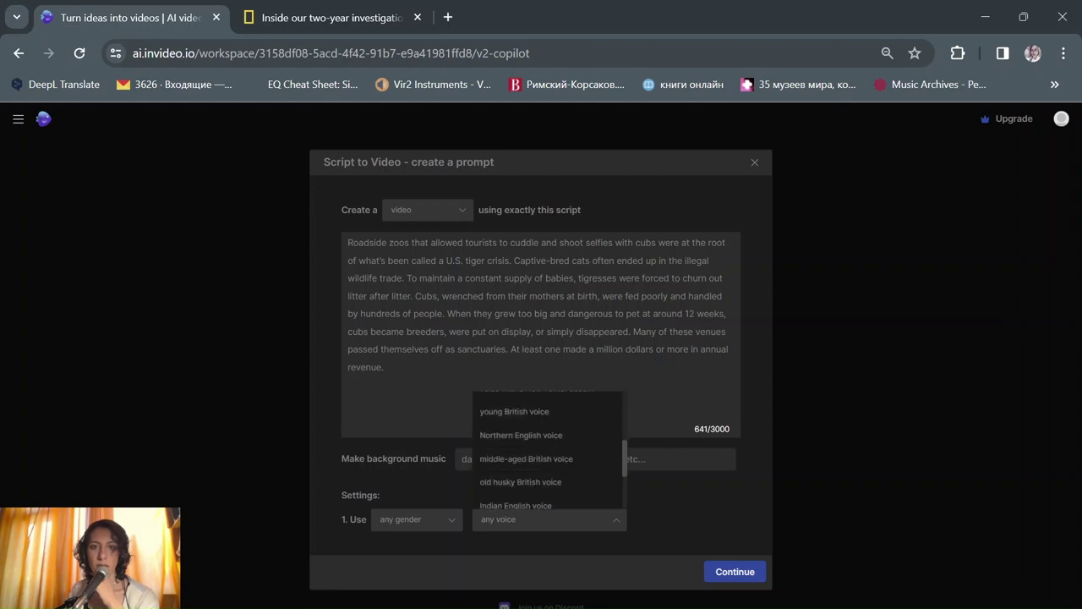
scroll(622, 448, "up", 1)
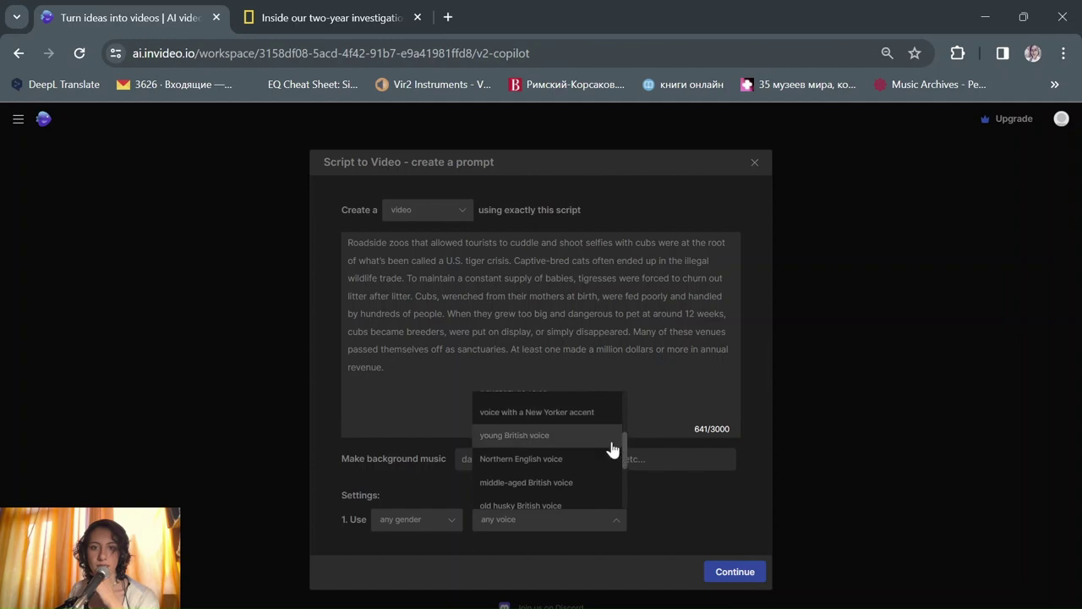
left_click(583, 413)
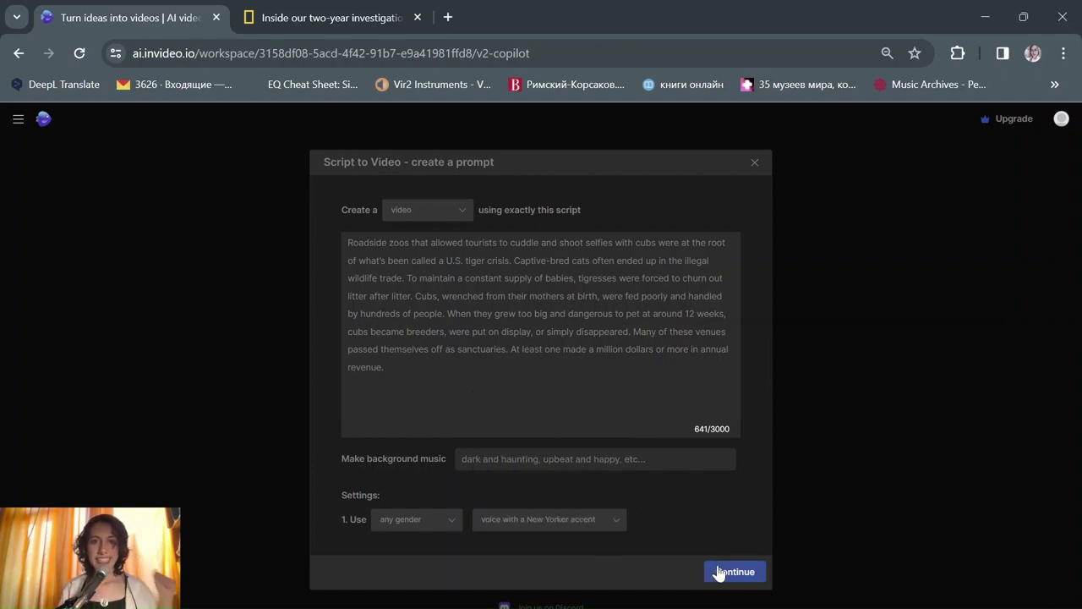
left_click(455, 211)
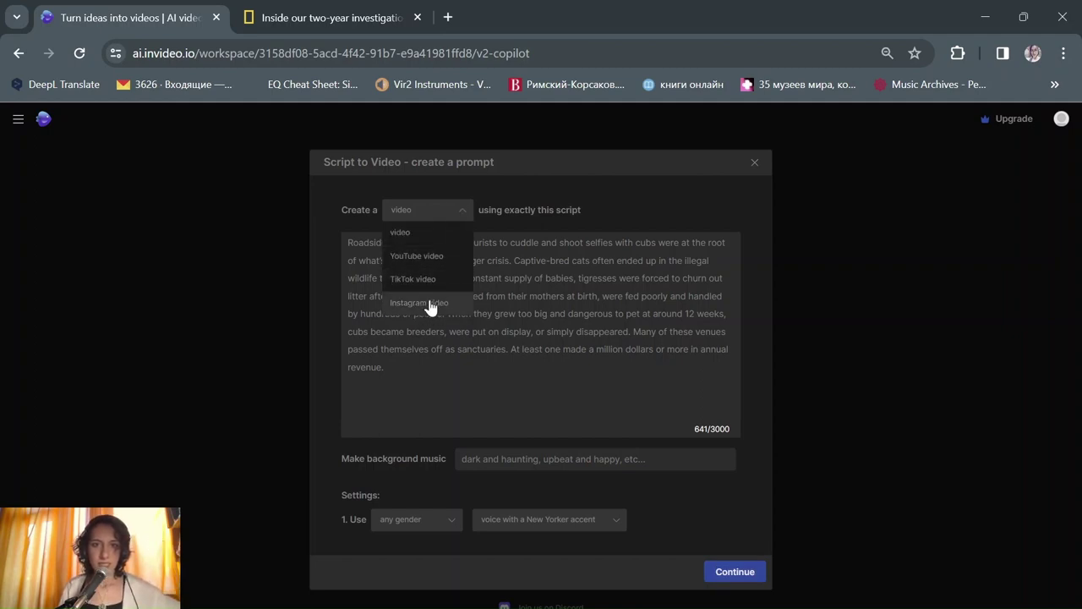
left_click(427, 210)
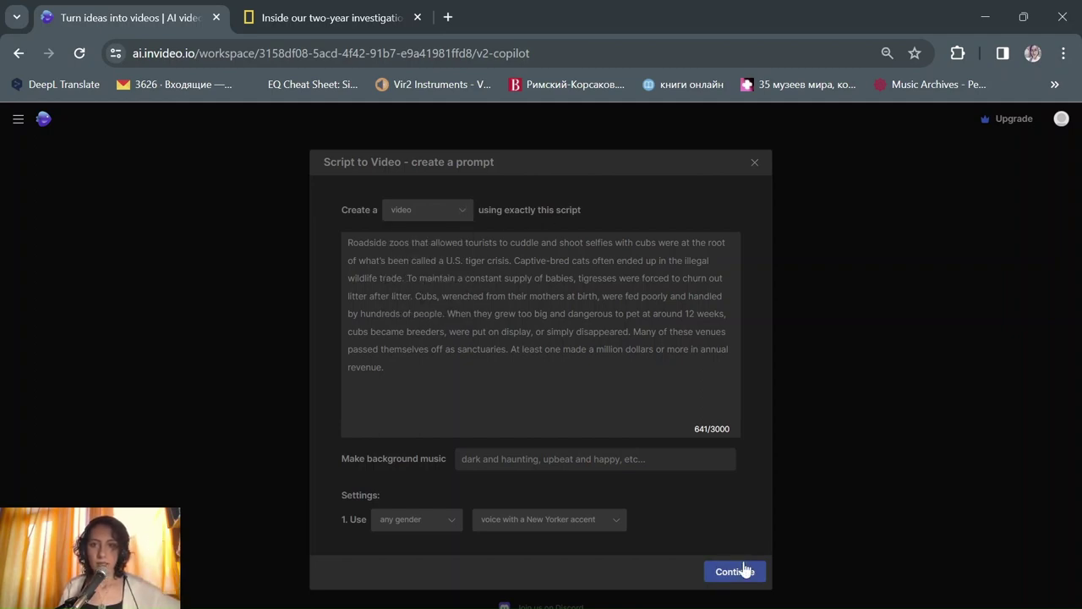
Step: Generate the tiger-crisis video and preview it, pausing at 14 seconds
left_click(735, 575)
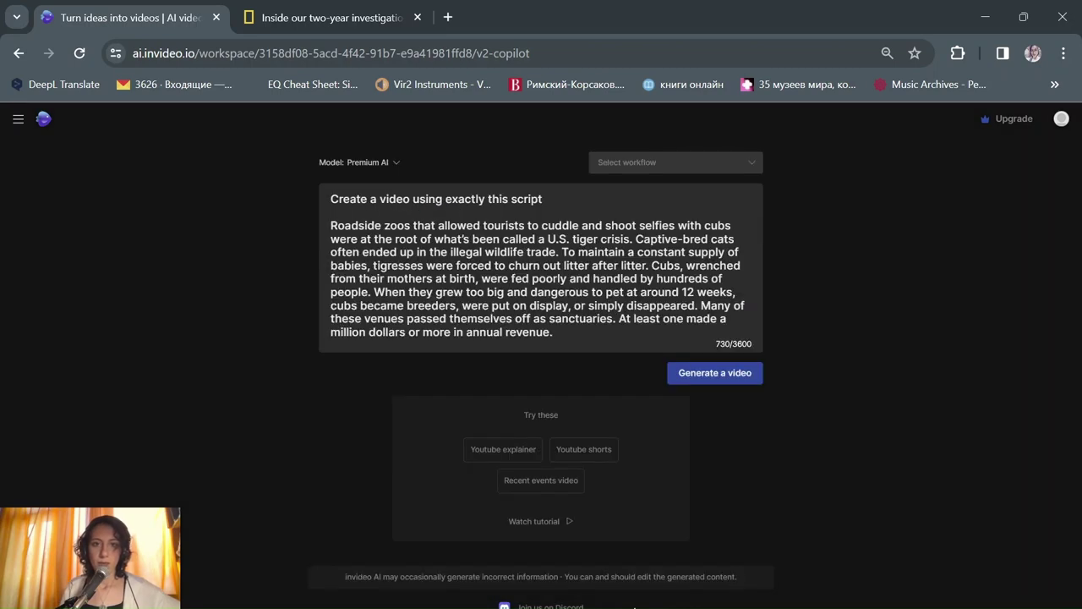
left_click(702, 380)
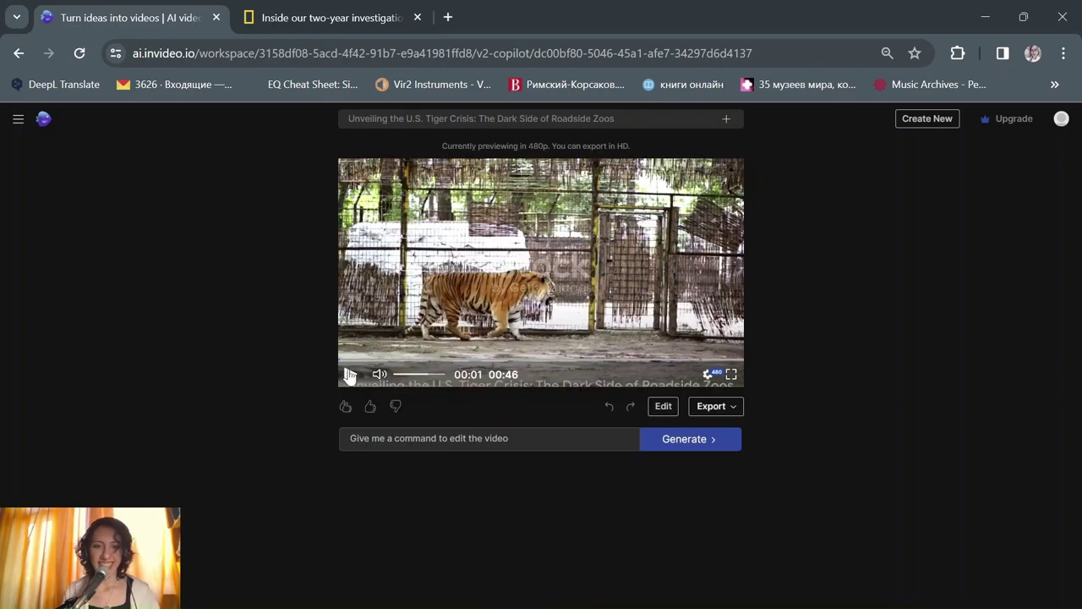
left_click(350, 375)
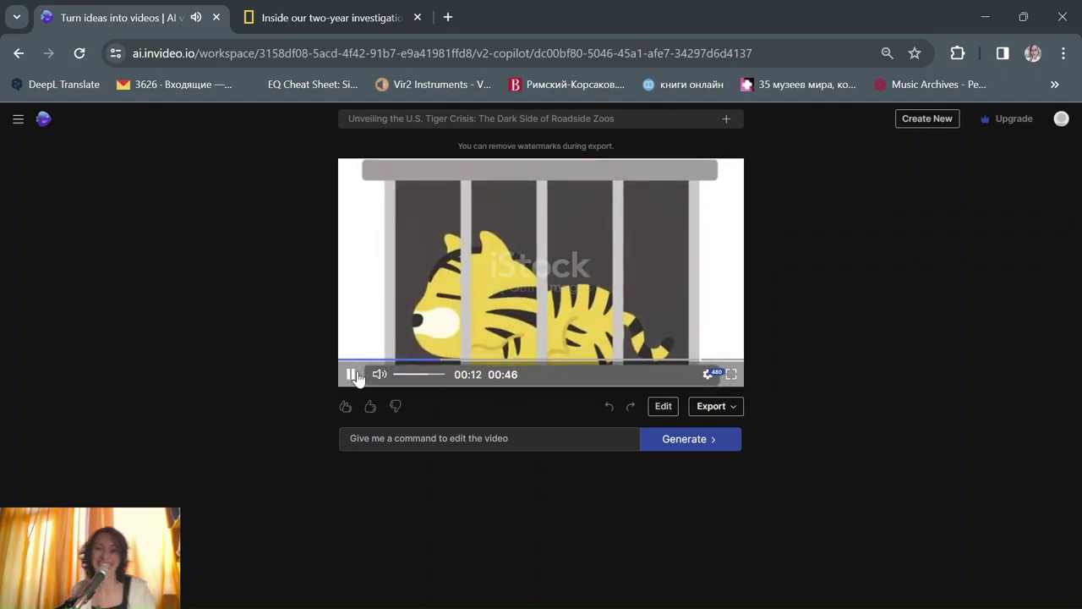
left_click(355, 377)
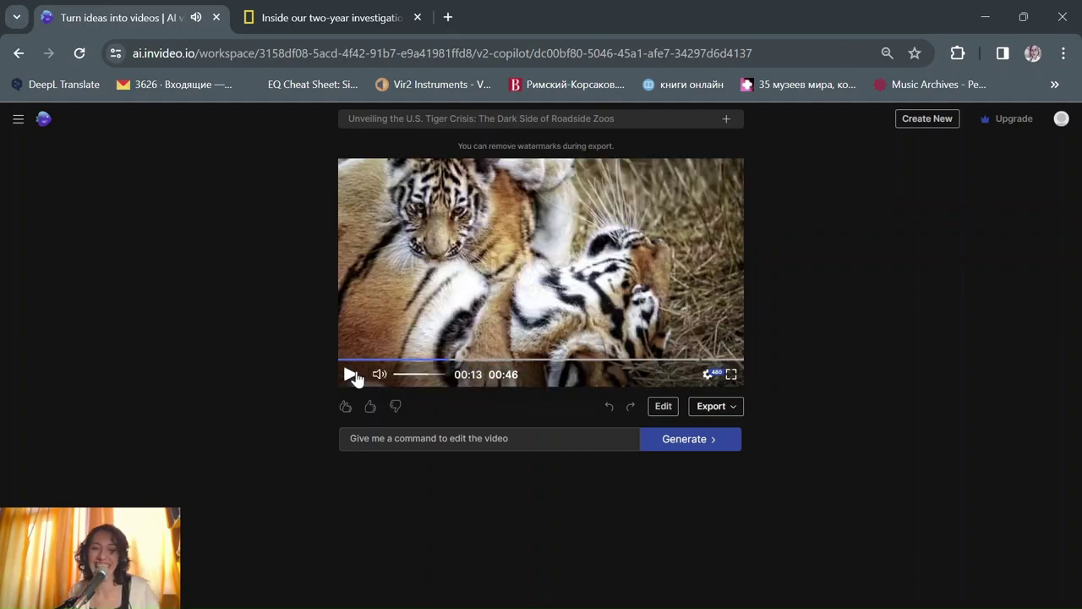
left_click(445, 362)
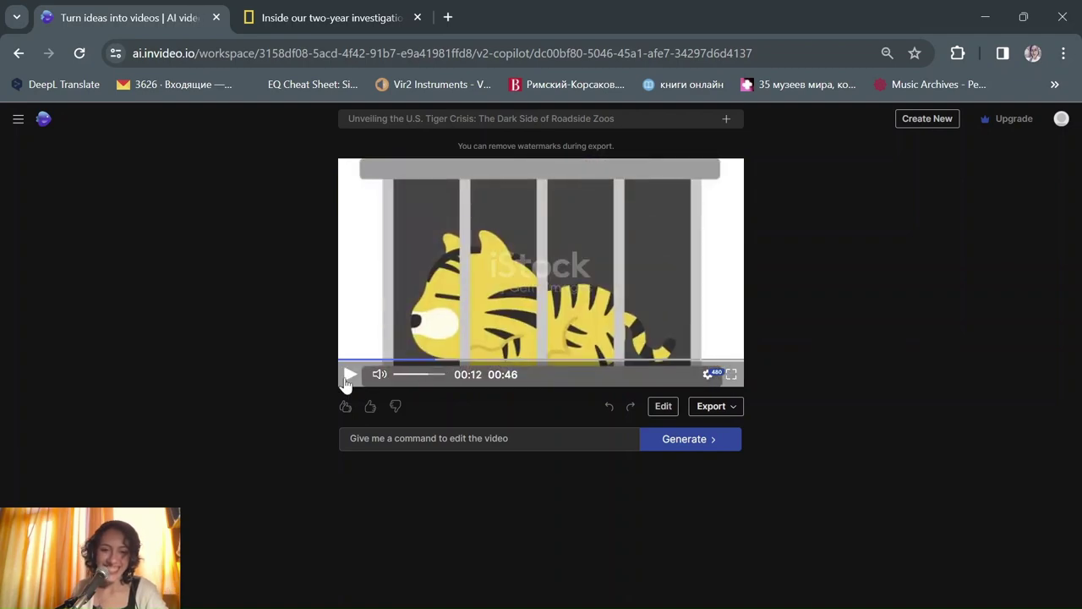
left_click(350, 377)
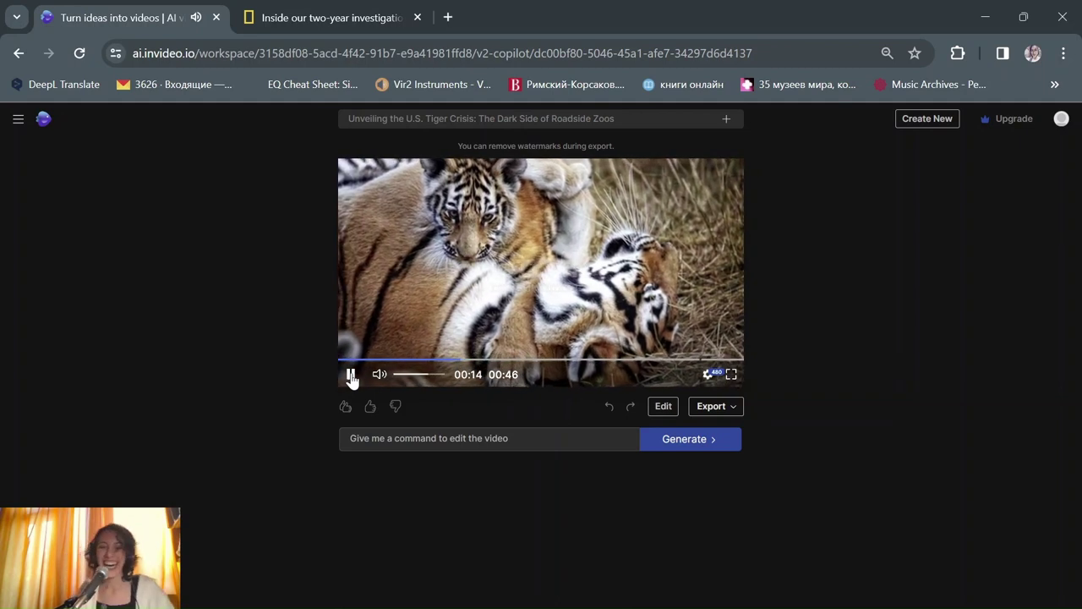
left_click(351, 376)
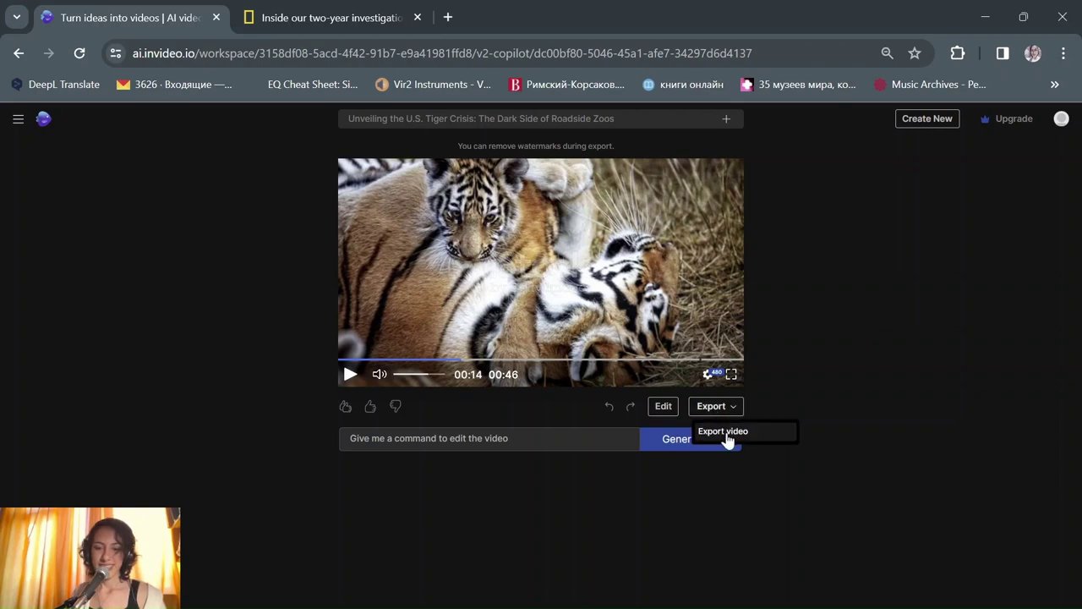
Step: Export the video at 1080p with stock watermarks and Normal branding
left_click(727, 438)
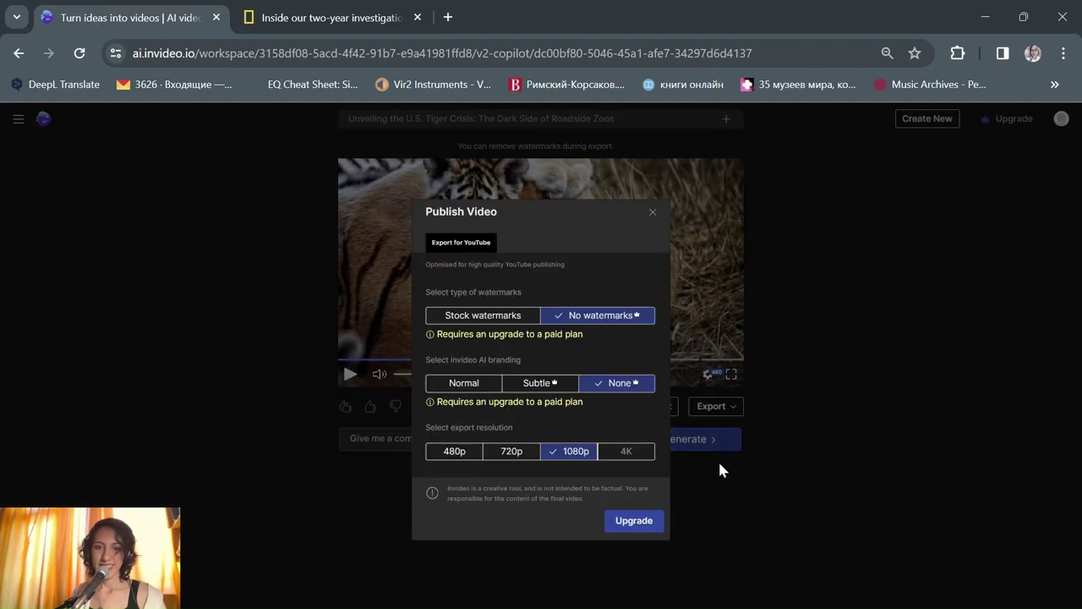
left_click(509, 321)
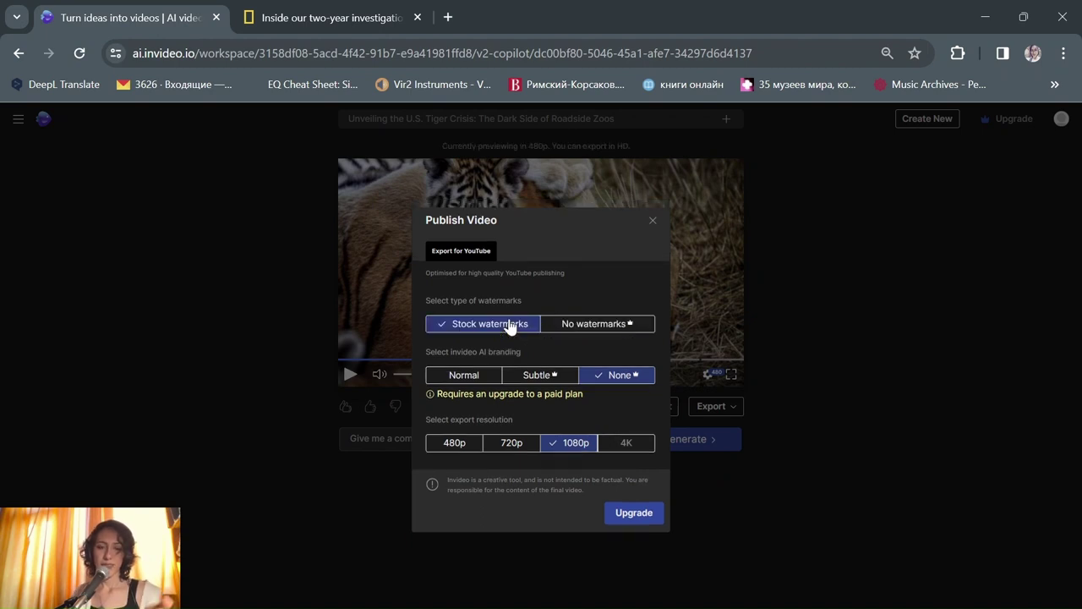
left_click(454, 381)
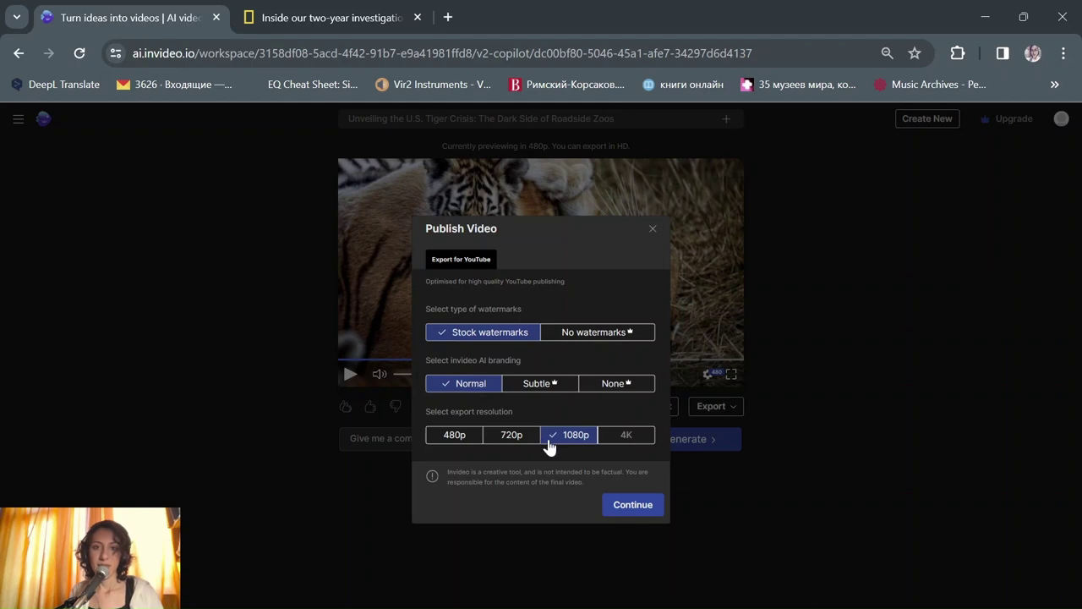
left_click(626, 507)
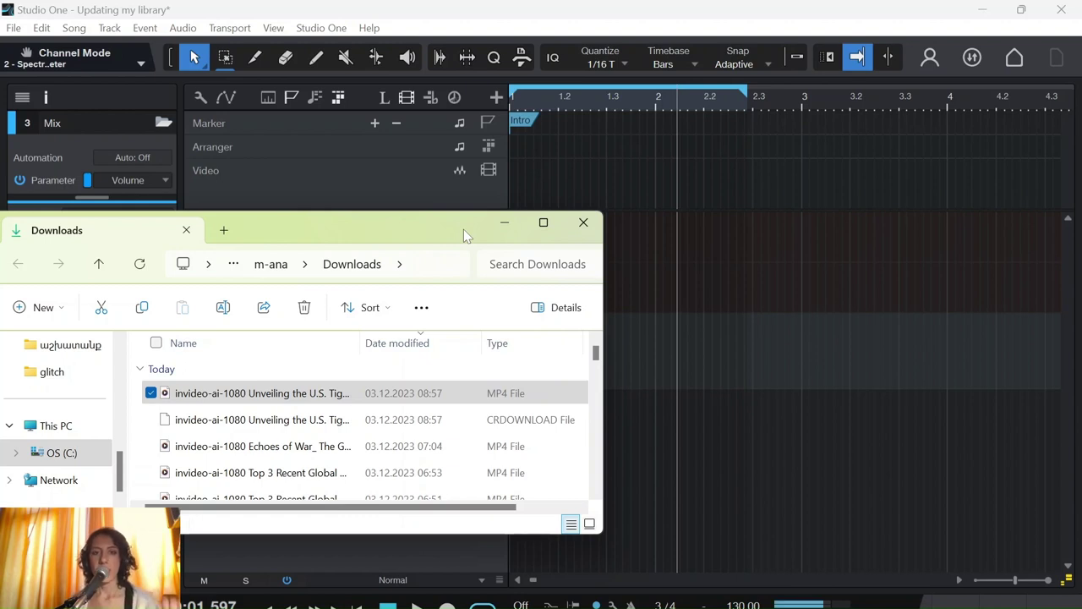
Step: Drag the tiger MP4 from Downloads onto the video track and move it to the song start
left_click(515, 226)
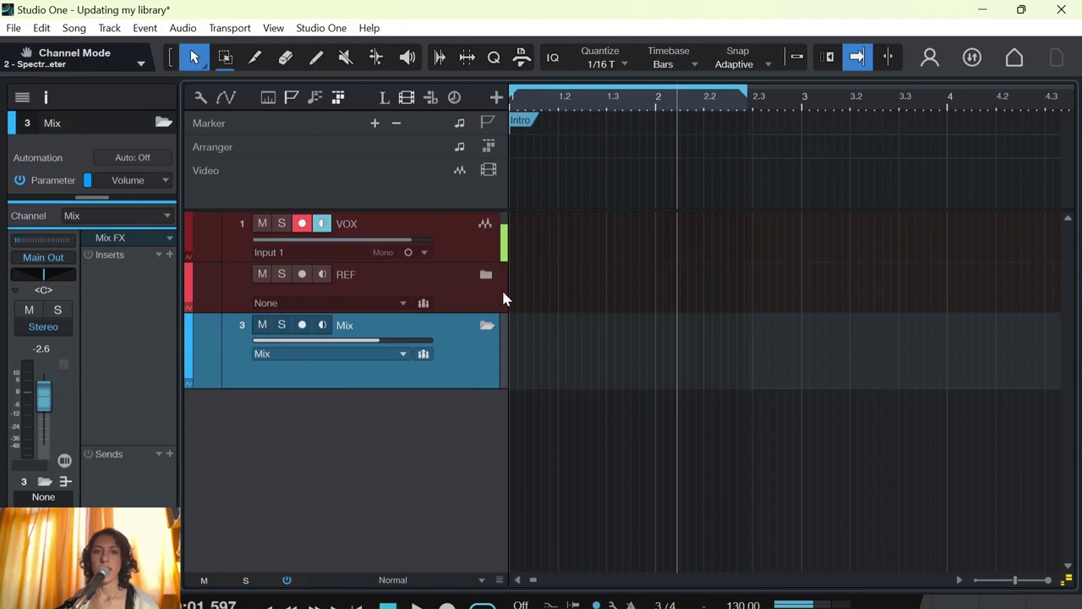
left_click(800, 566)
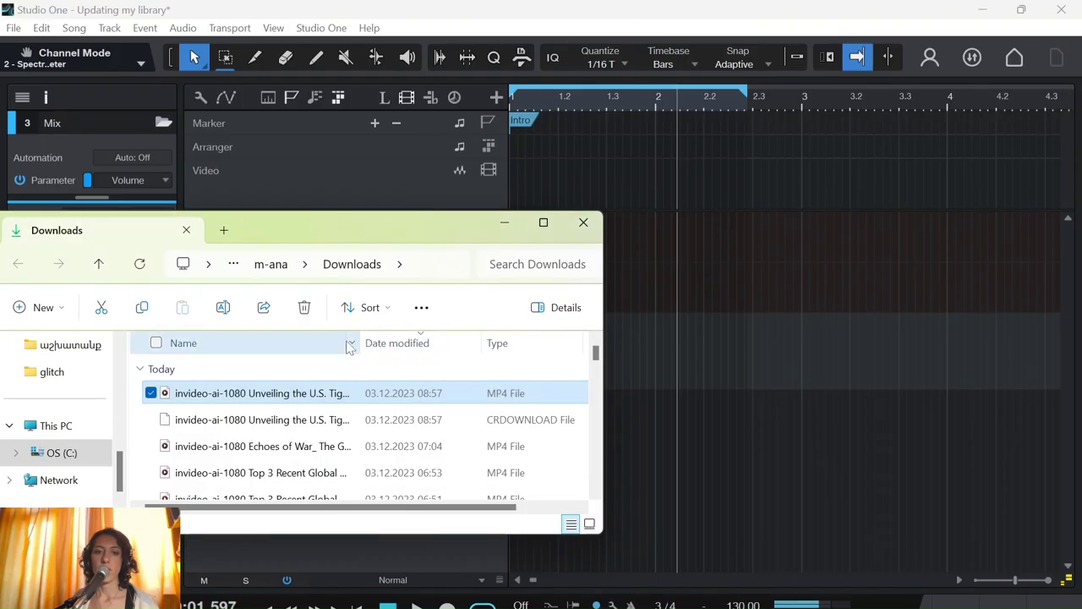
mouse_move(262, 393)
left_mouse_down()
mouse_move(677, 374)
mouse_move(619, 360)
left_mouse_up()
left_click(504, 221)
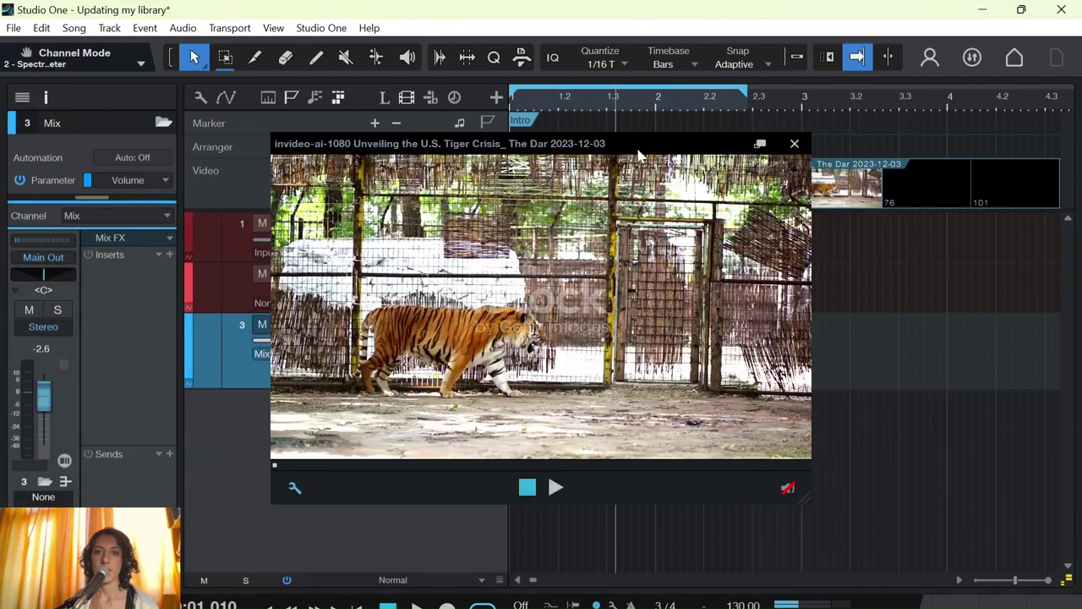
left_click_drag(634, 143, 612, 291)
left_click(650, 202)
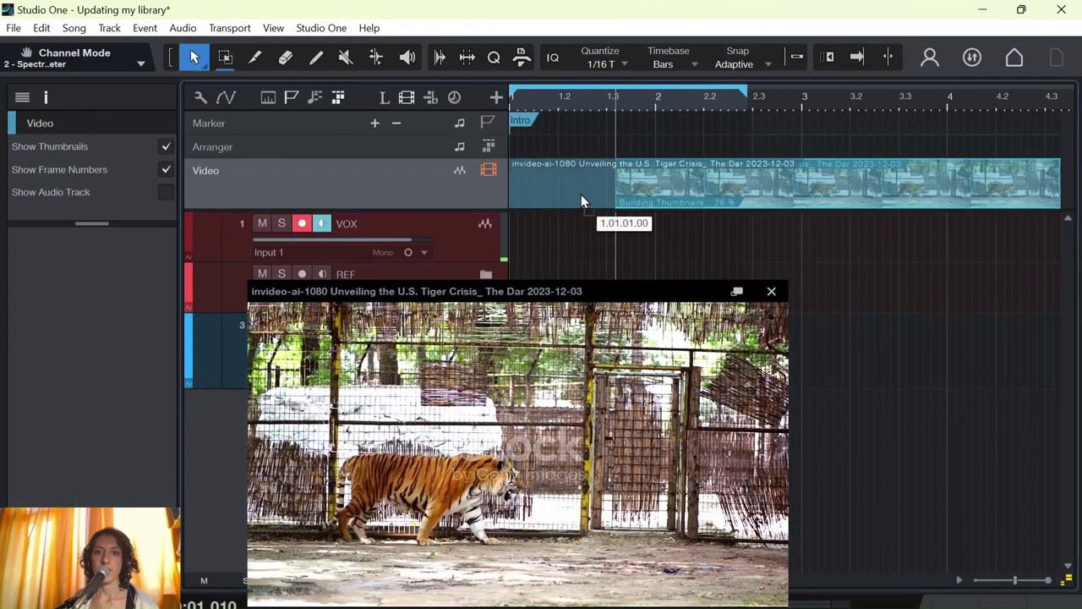
left_click_drag(650, 201, 571, 226)
Step: Extend the loop range to about bar 4.3, close the video preview, and return to the start
left_click_drag(571, 279, 773, 216)
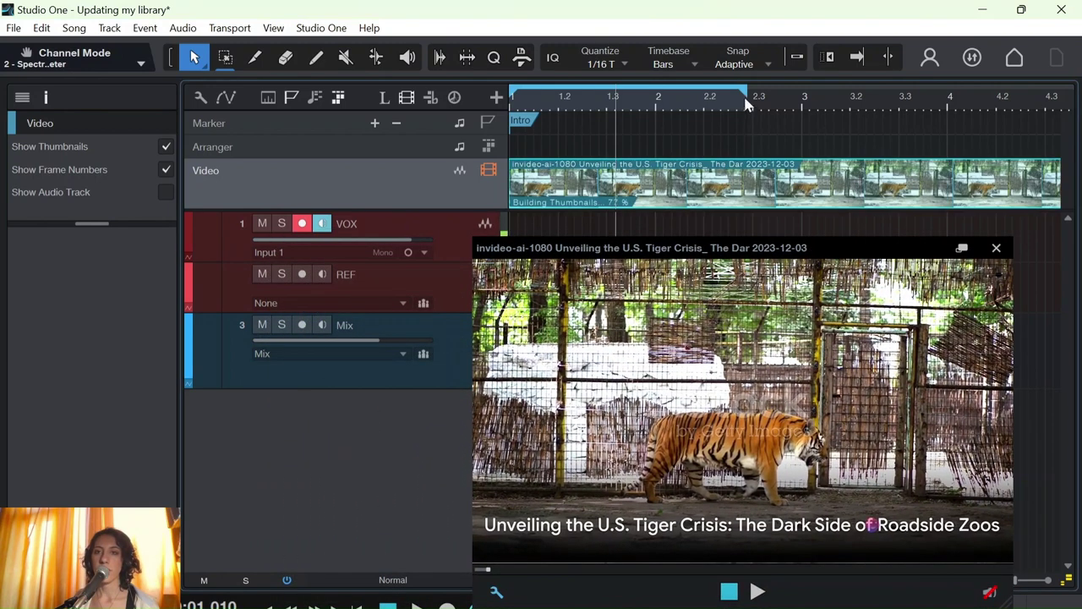
mouse_move(749, 99)
left_mouse_down()
mouse_move(1055, 114)
mouse_move(1060, 123)
left_mouse_up()
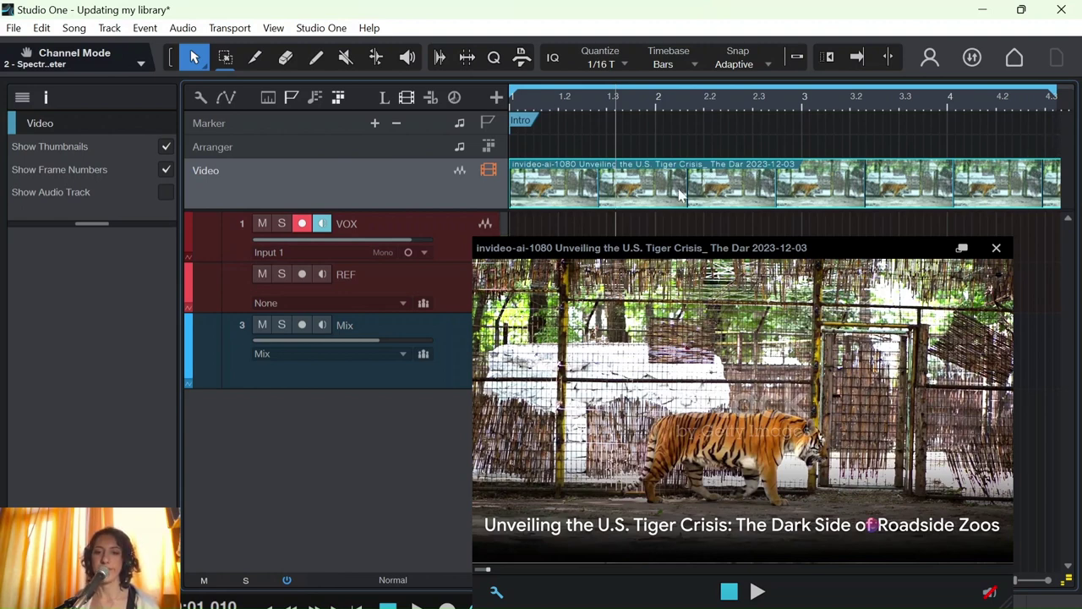
left_click_drag(681, 254, 457, 285)
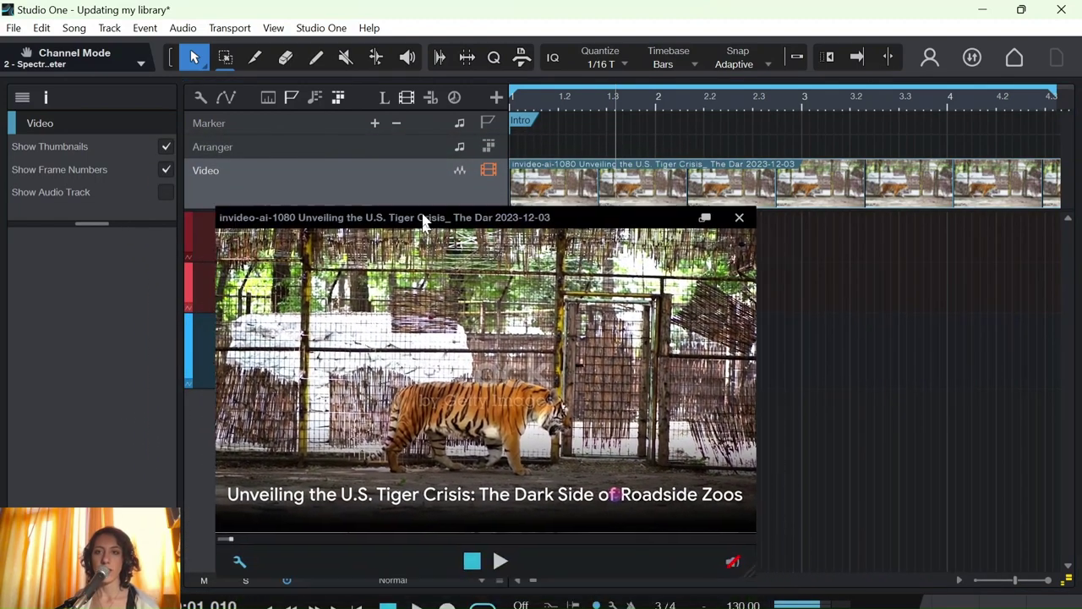
left_click_drag(457, 285, 421, 188)
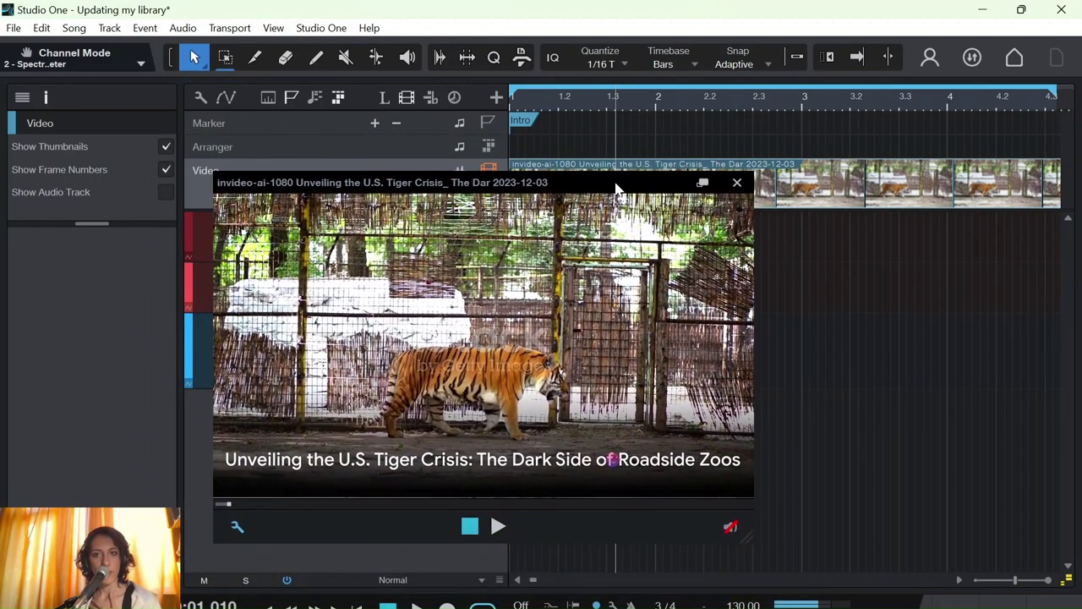
left_click(738, 182)
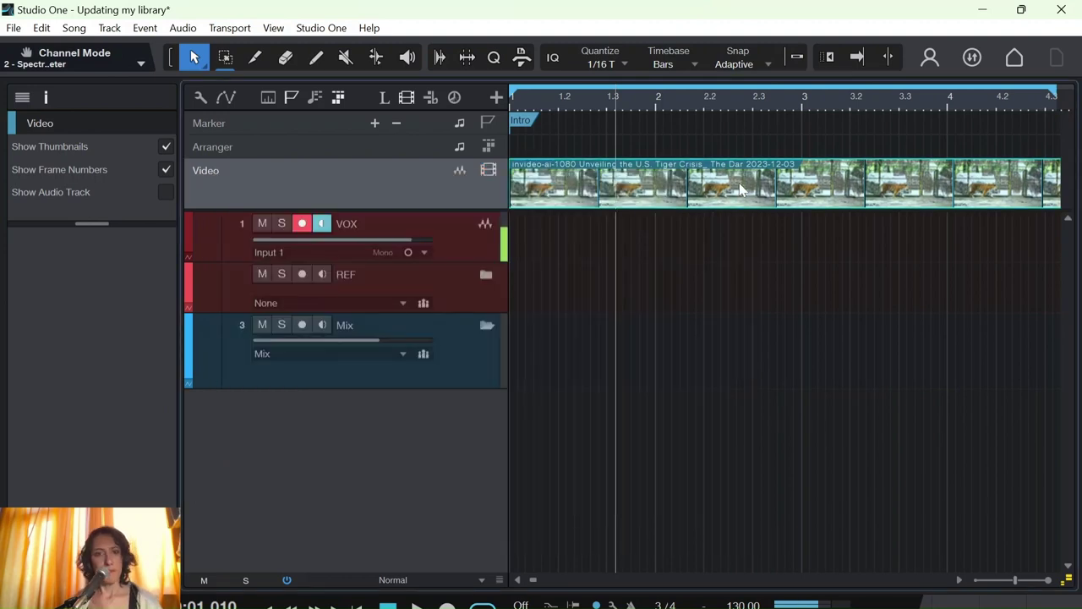
key("comma")
Step: Enable Show Audio Track for the tiger clip, creating and selecting the new Video audio track
key("w")
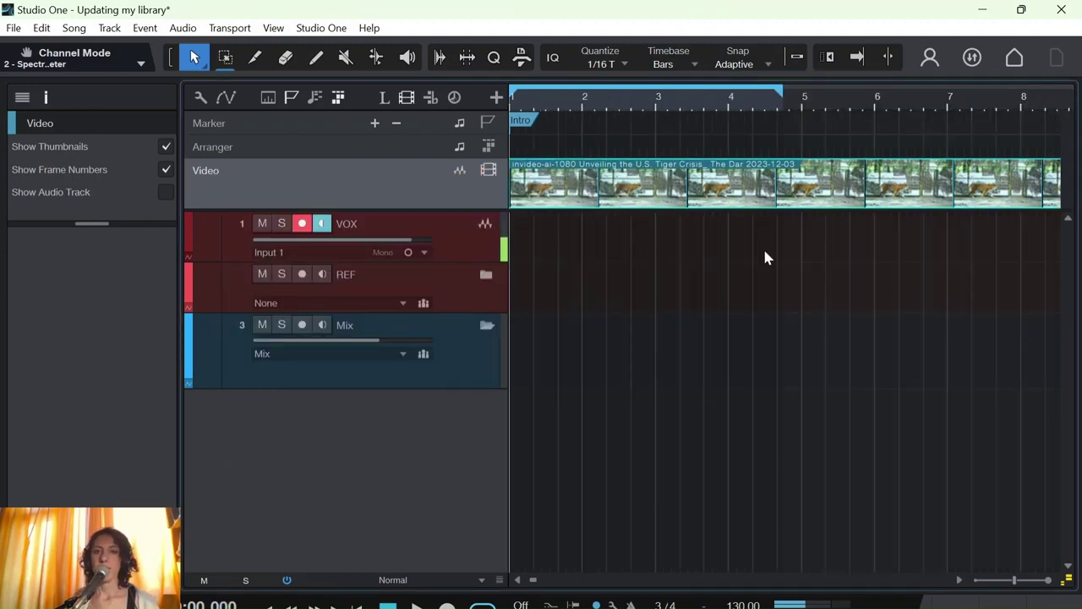
key("w")
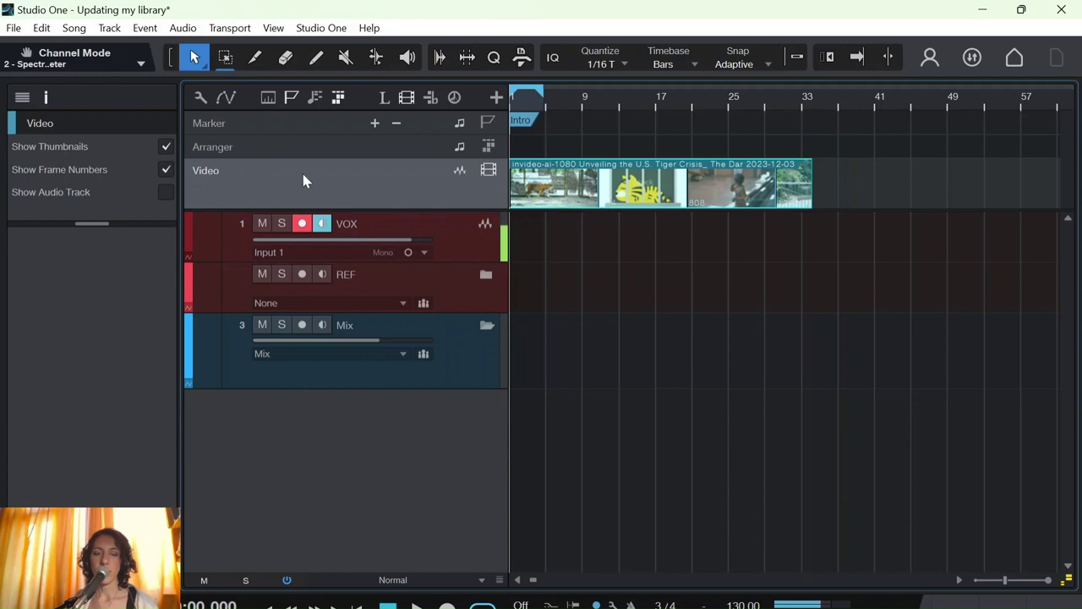
left_click(461, 173)
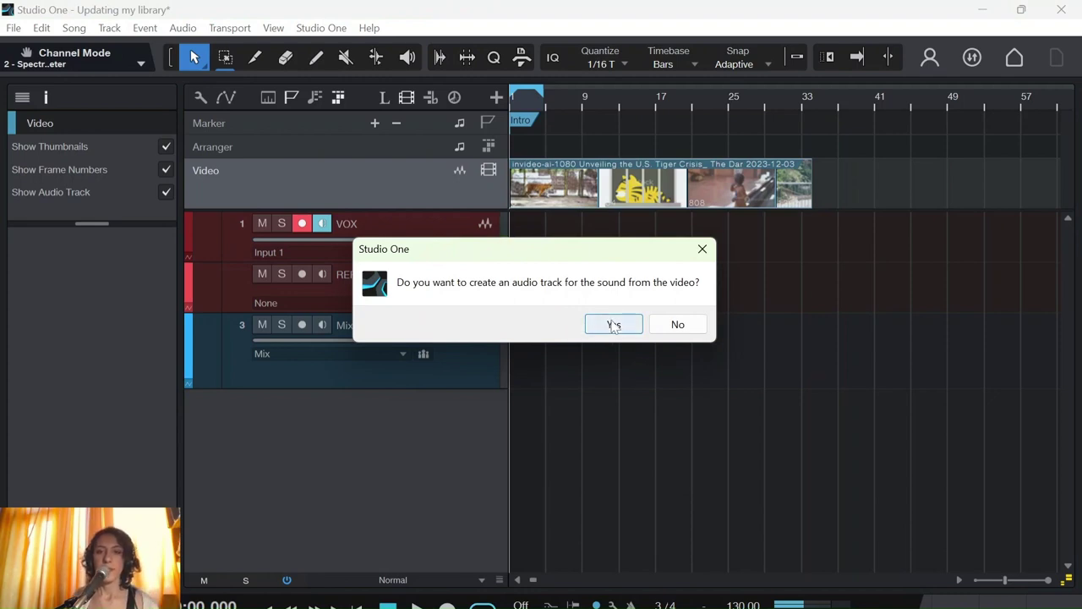
left_click(614, 325)
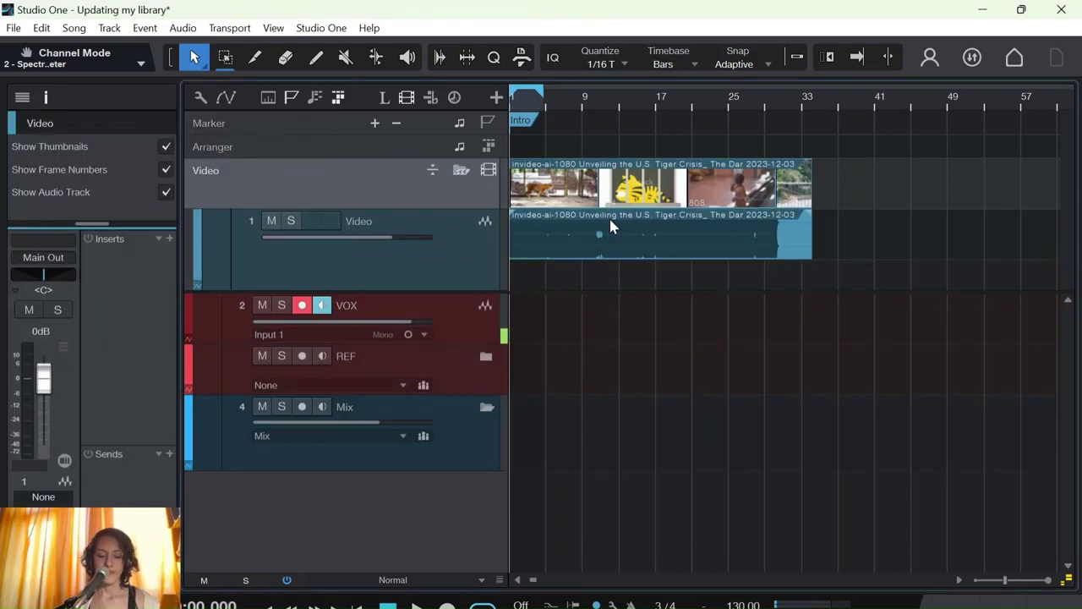
left_click(614, 227)
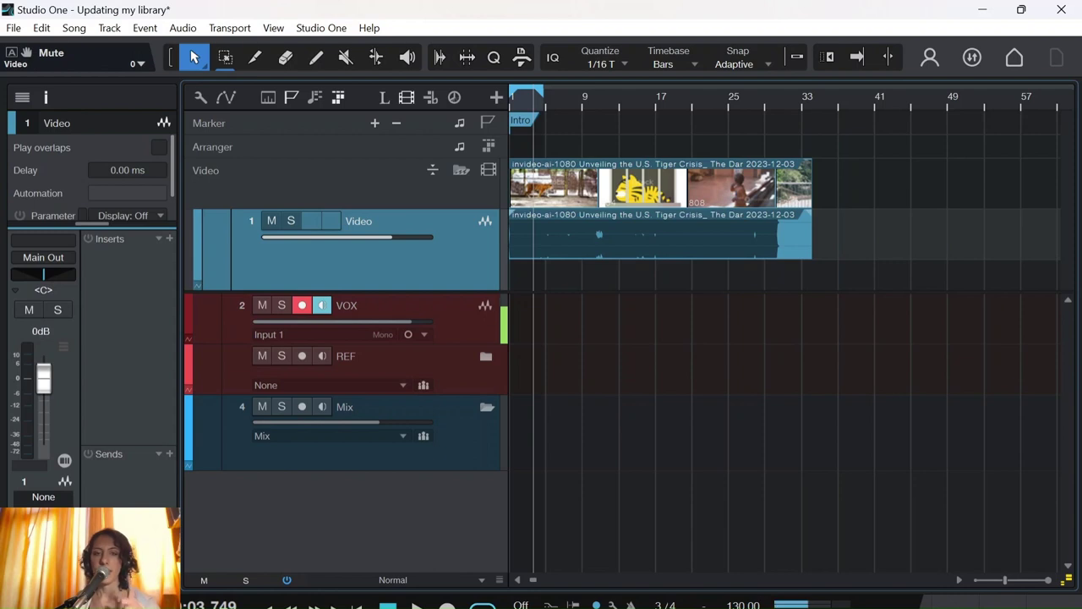
Step: Add a new audio track named Tigers
left_click(496, 99)
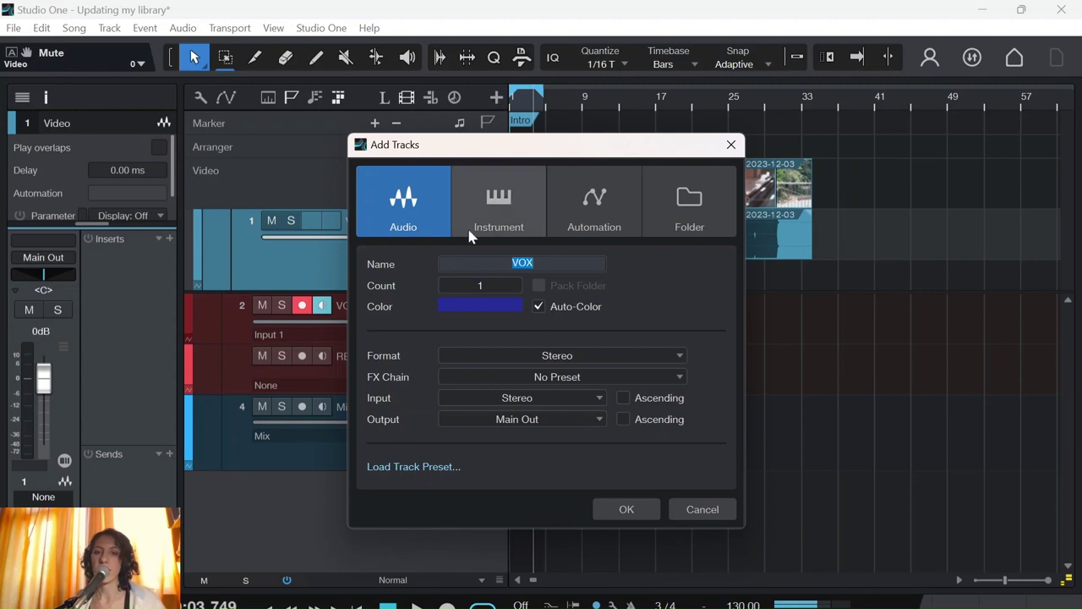
left_click(541, 263)
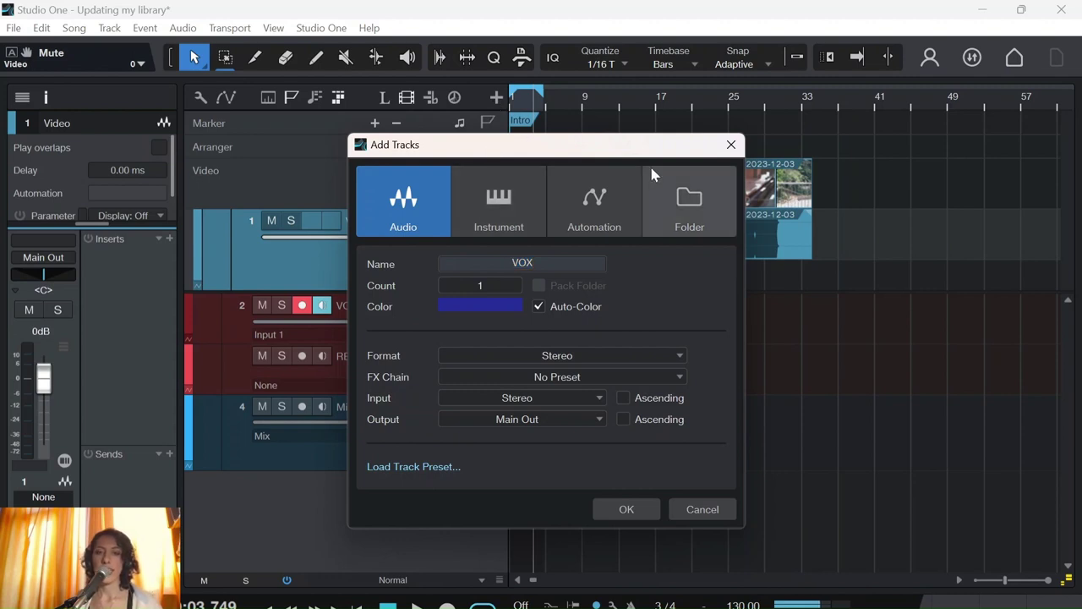
key("BackSpace")
key("BackSpace")
key("BackSpace")
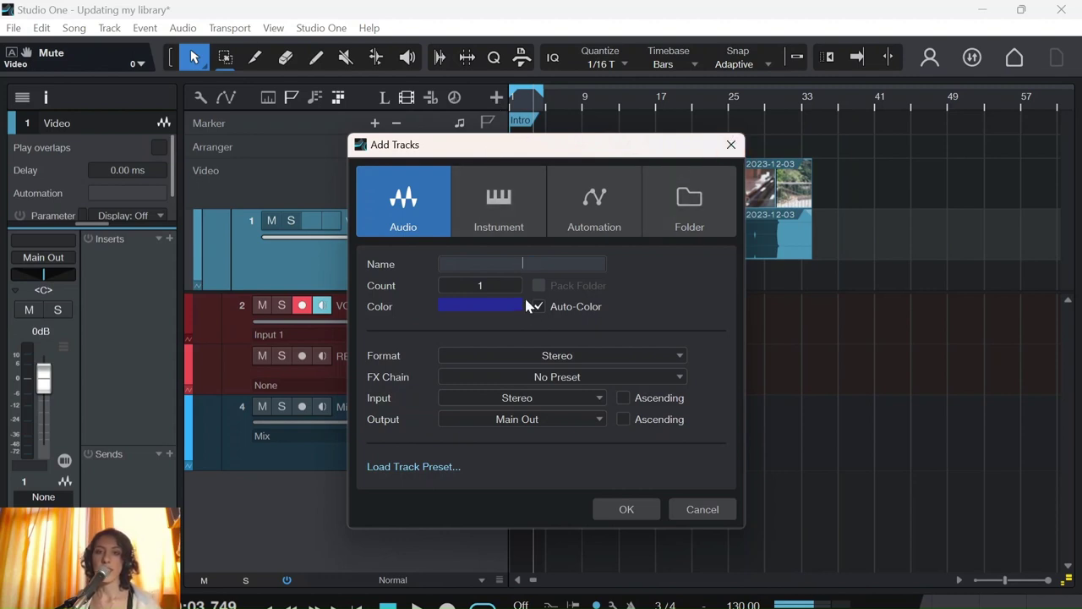
type("Tigers")
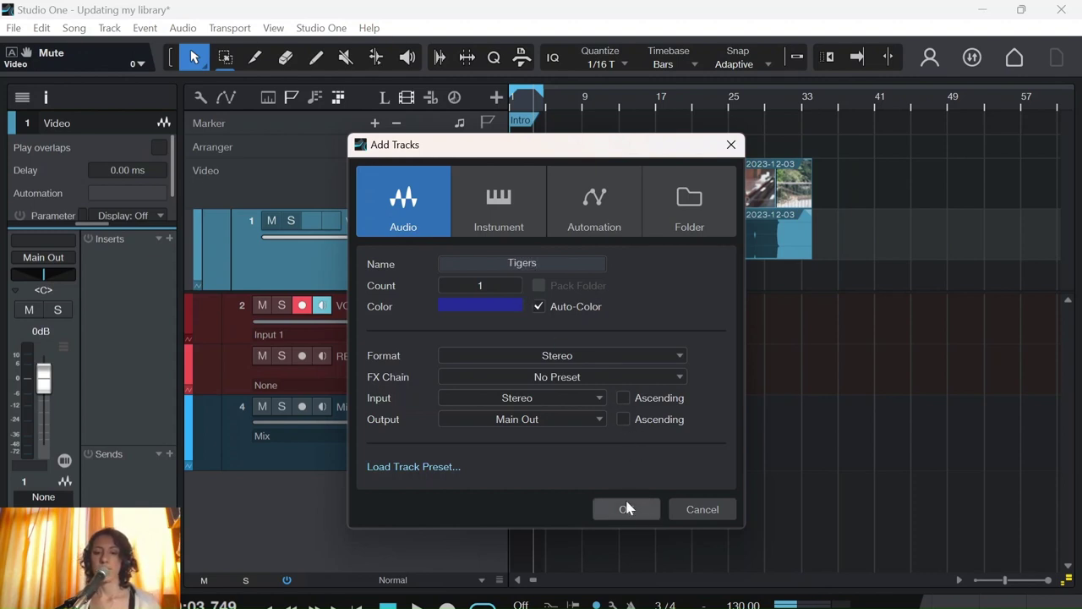
left_click(627, 509)
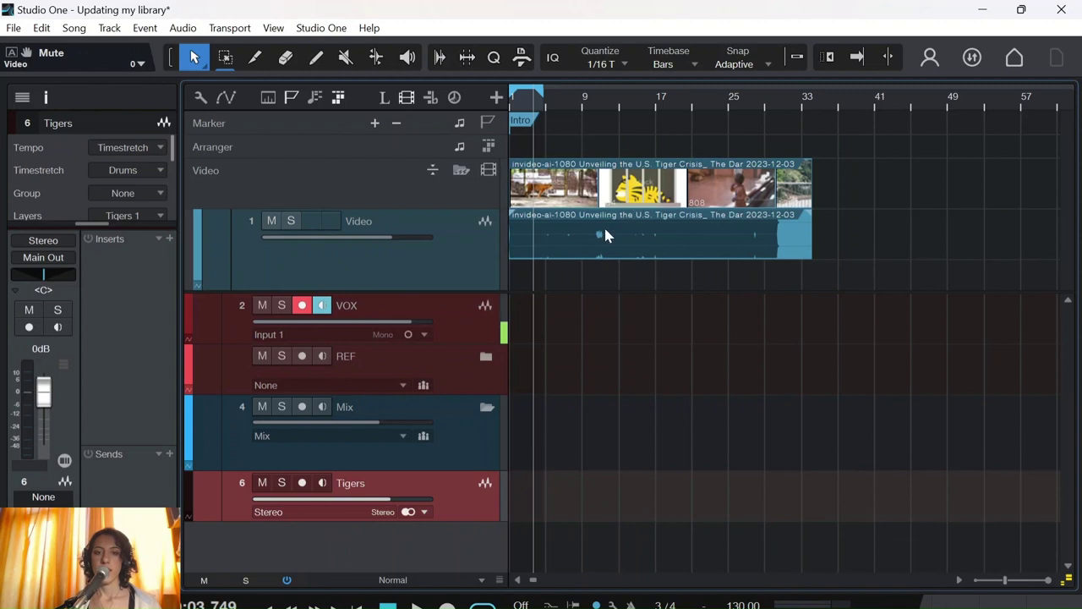
Step: Copy the video's audio onto the Tigers track, play it back, and delete the video clip
mouse_move(604, 240)
left_mouse_down()
mouse_move(575, 538)
mouse_move(574, 521)
left_mouse_up()
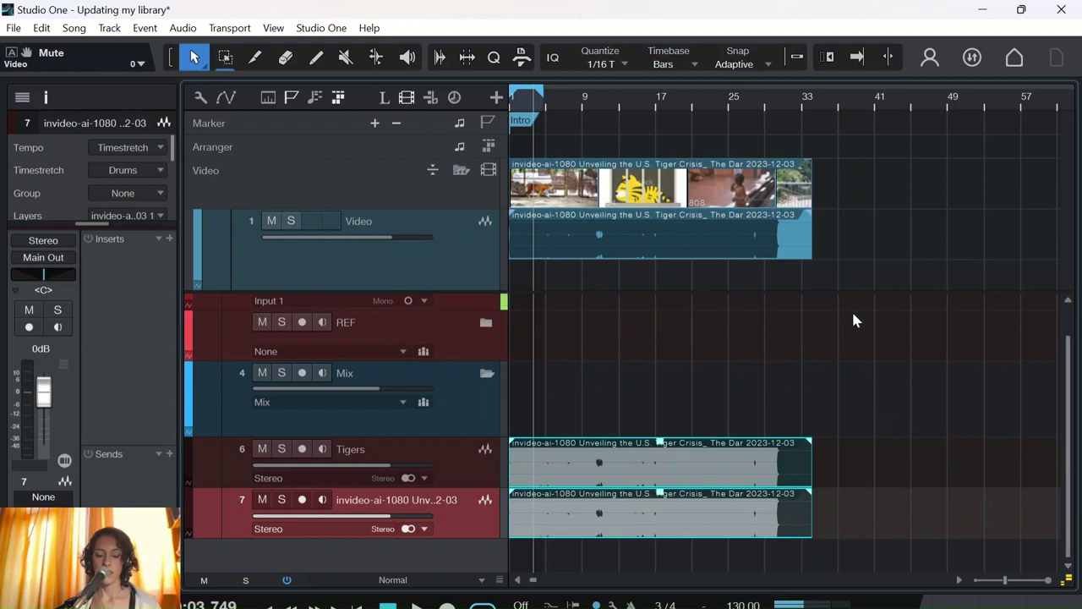
left_click(550, 515)
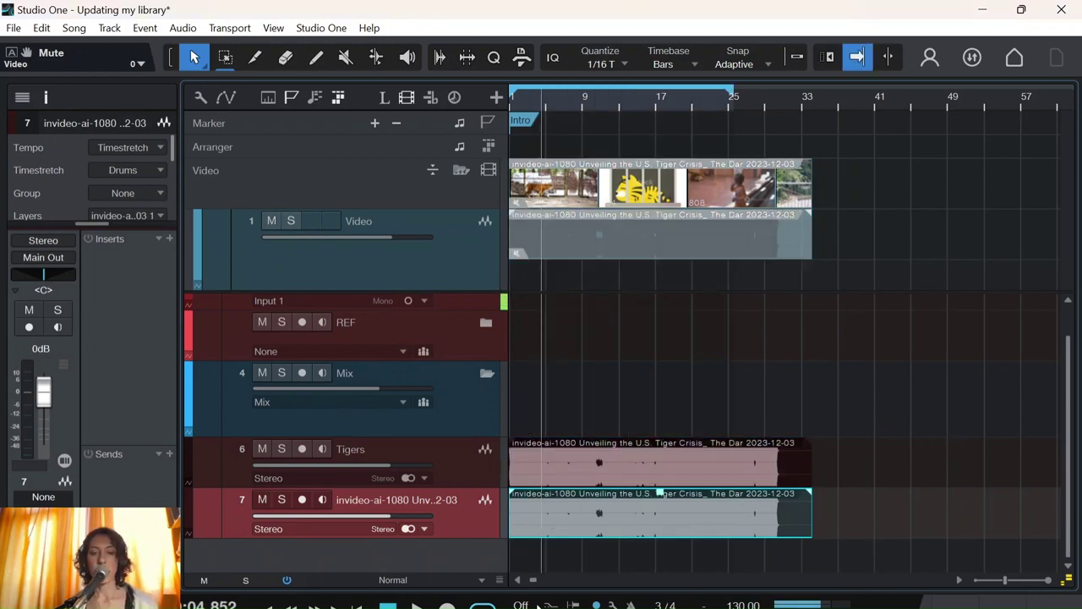
key("ctrl+z")
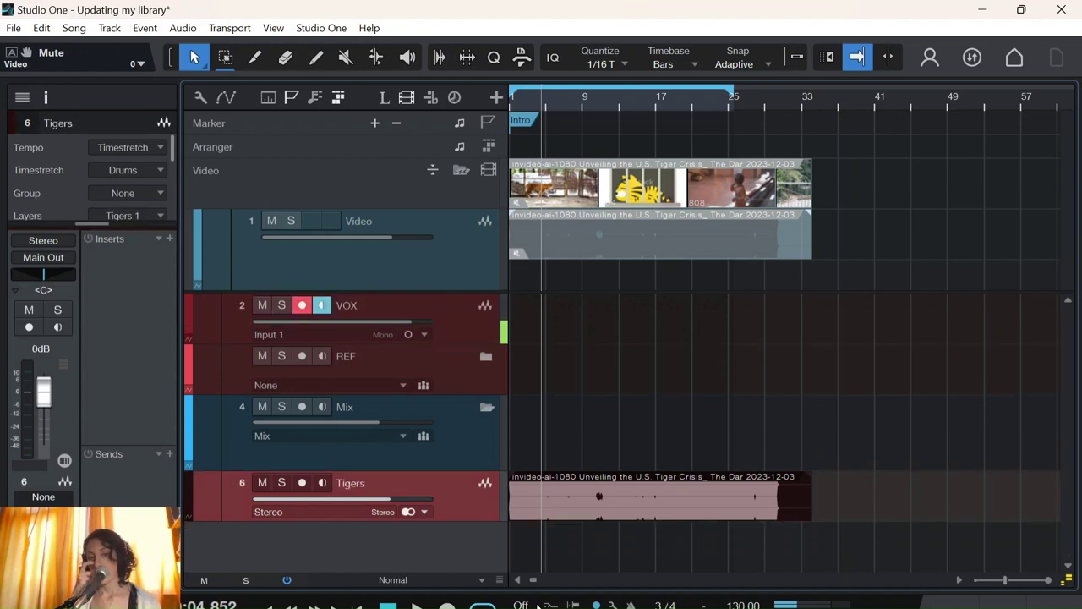
key("Home")
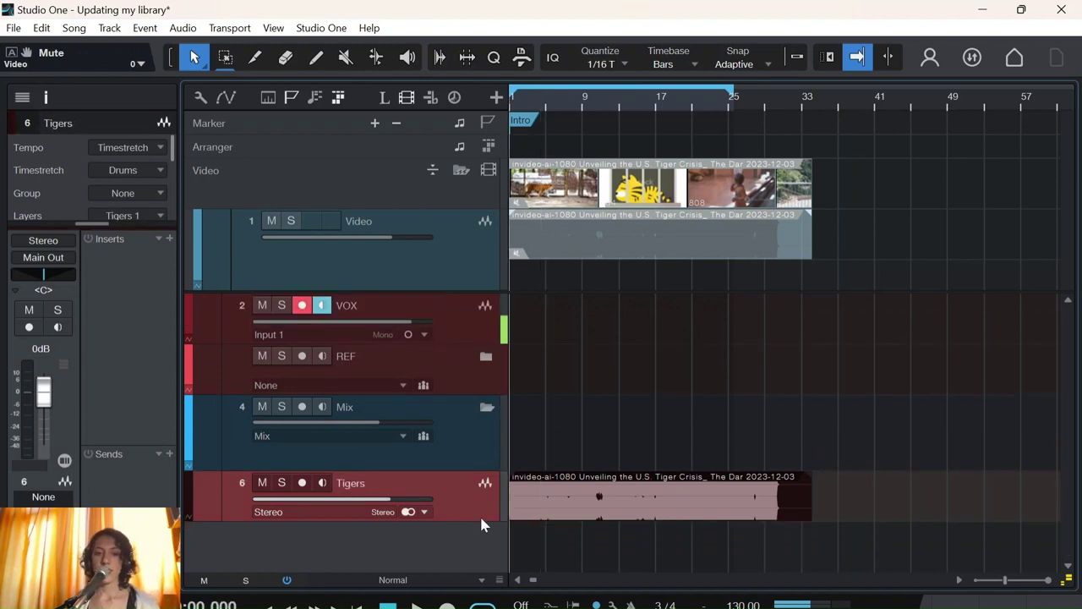
key("space")
key("space")
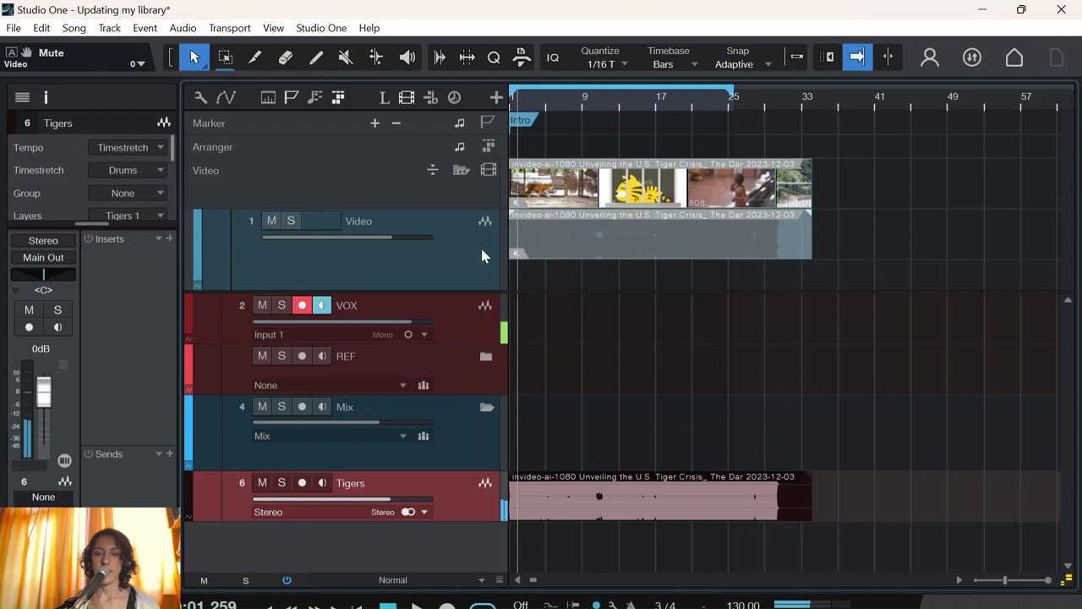
left_click(617, 196)
key("Delete")
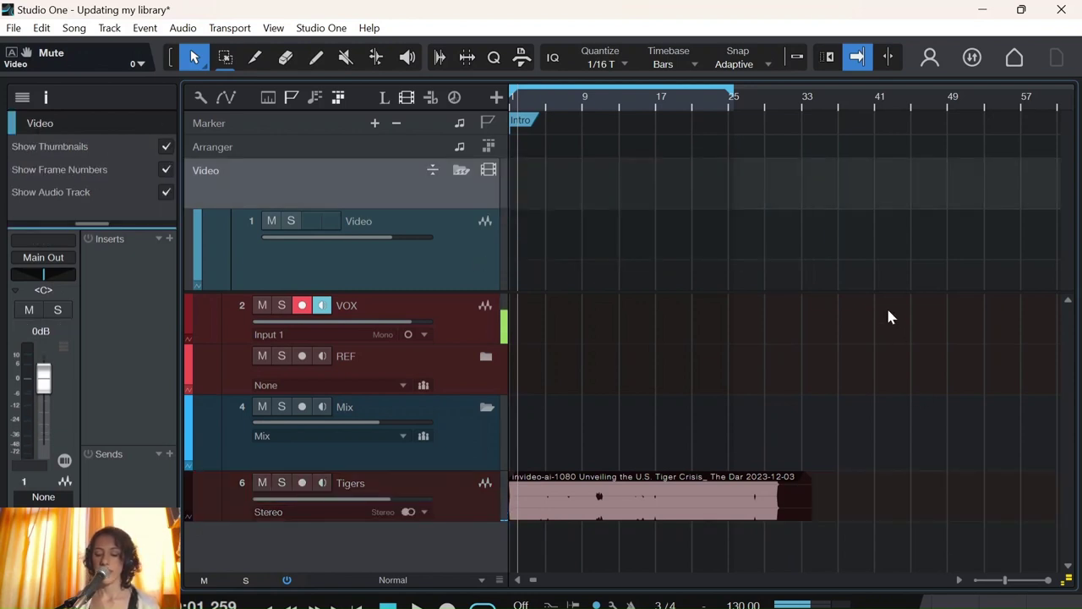
key("comma")
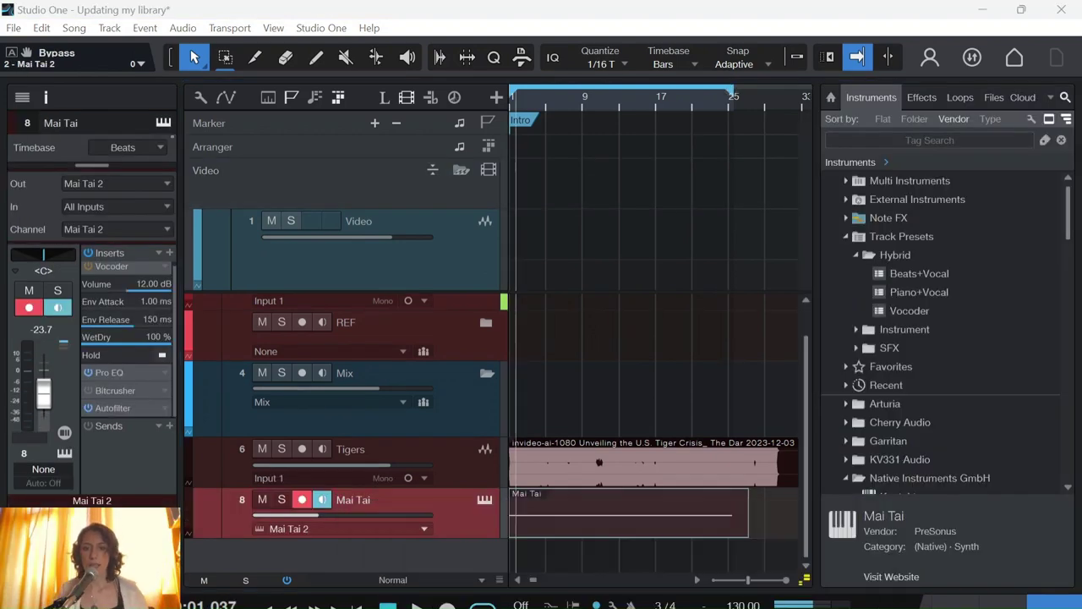
Step: Select the Tigers track and play its processed audio through the new effect chain
left_click(466, 464)
key("space")
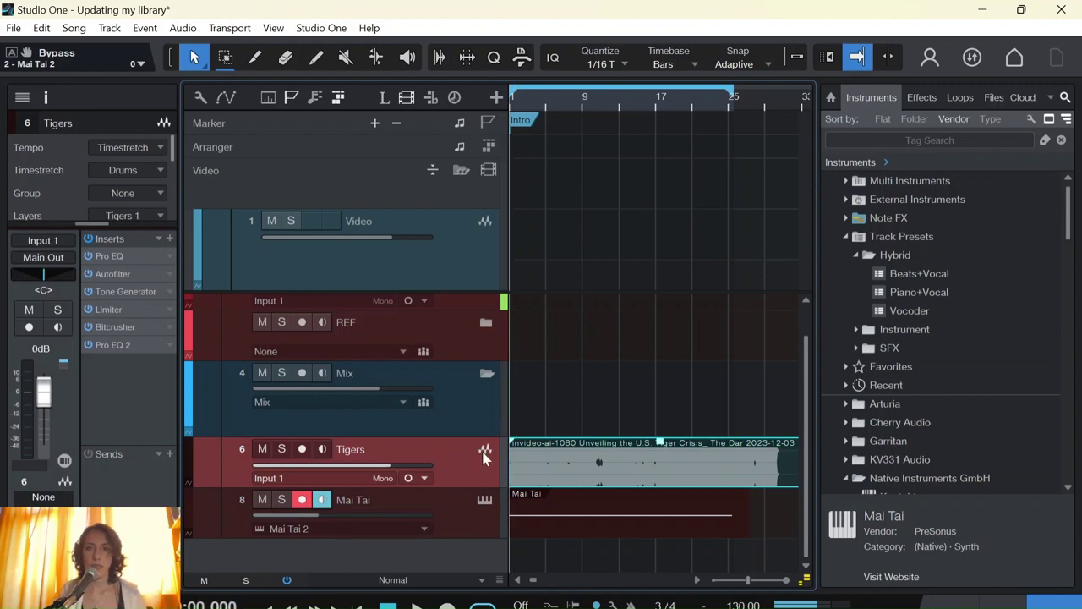
key("space")
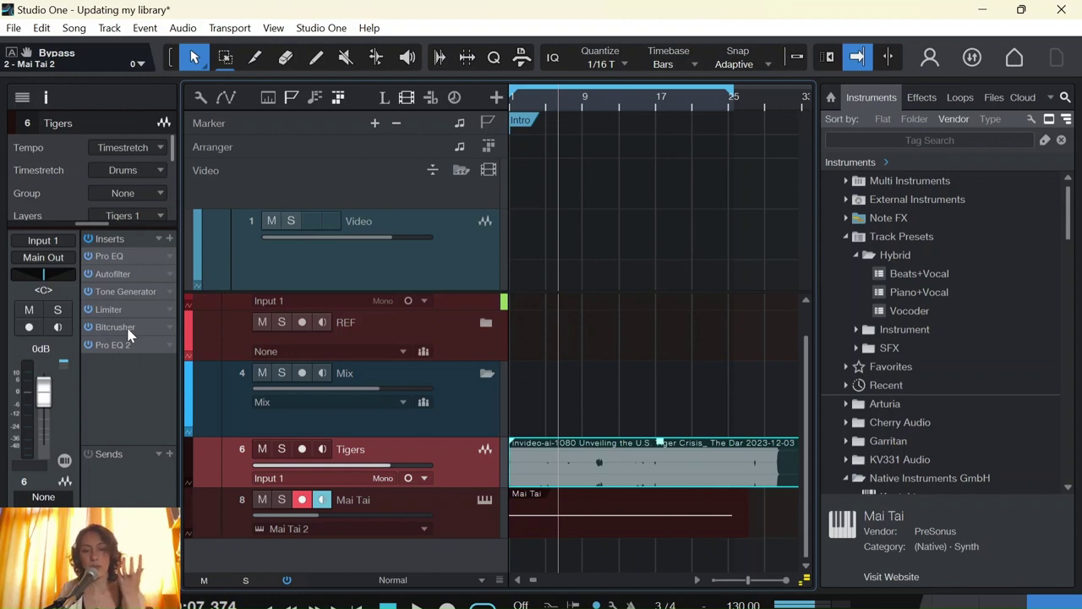
Step: Turn off LFO 1 in the Mai Tai synth's modulation matrix, then close its editor
left_click(475, 526)
left_click(485, 502)
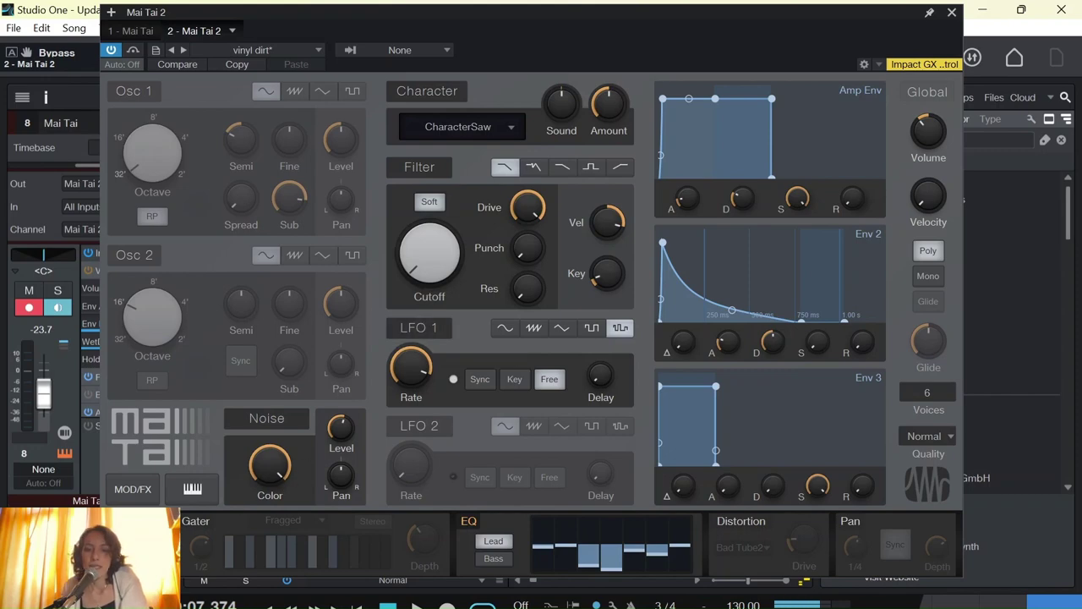
left_click(133, 489)
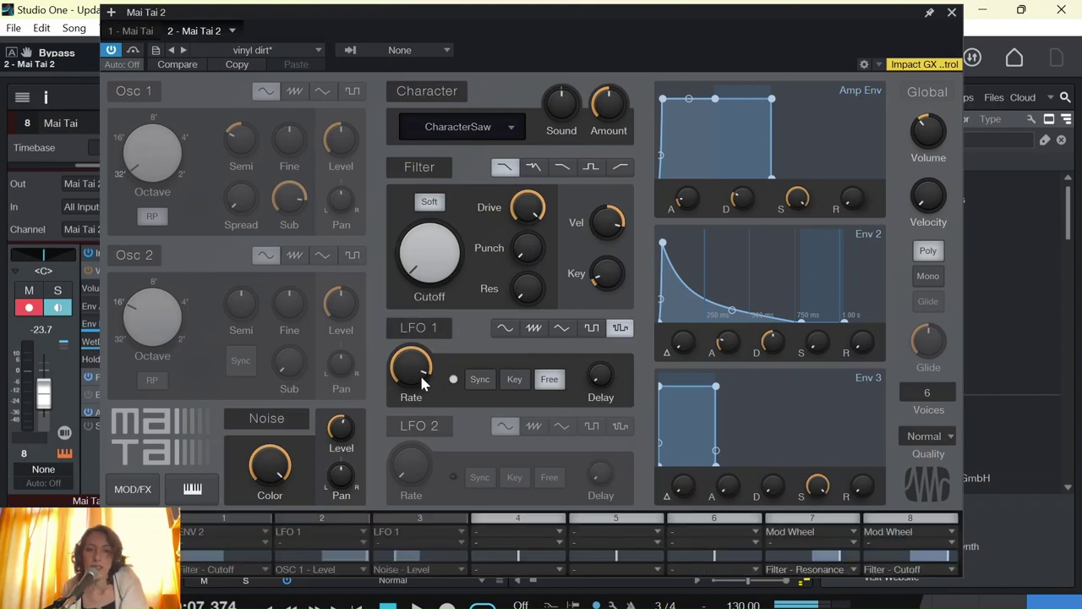
left_click(421, 326)
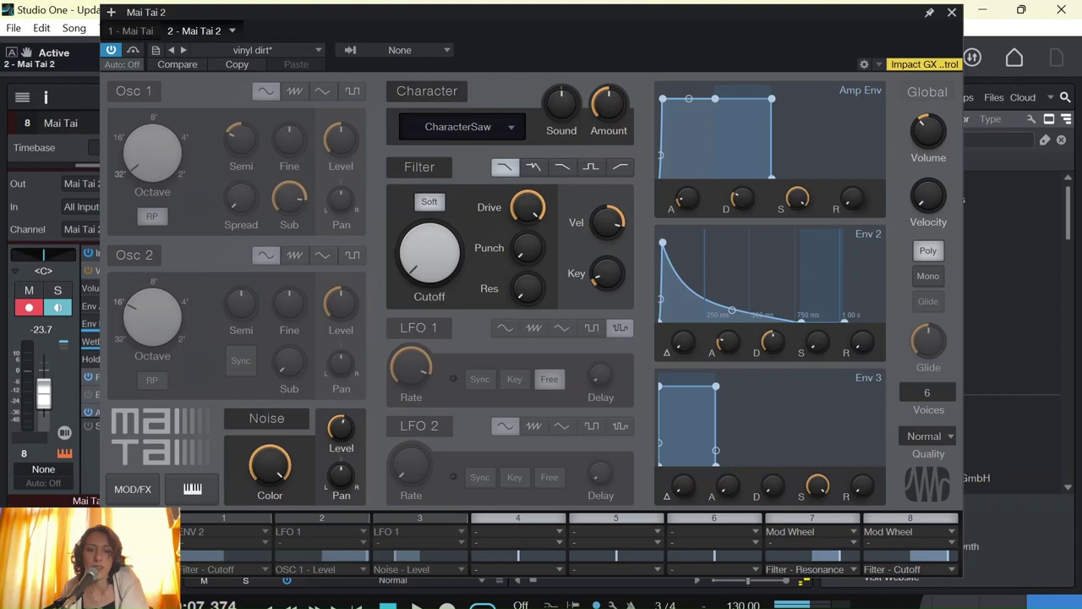
left_click(133, 488)
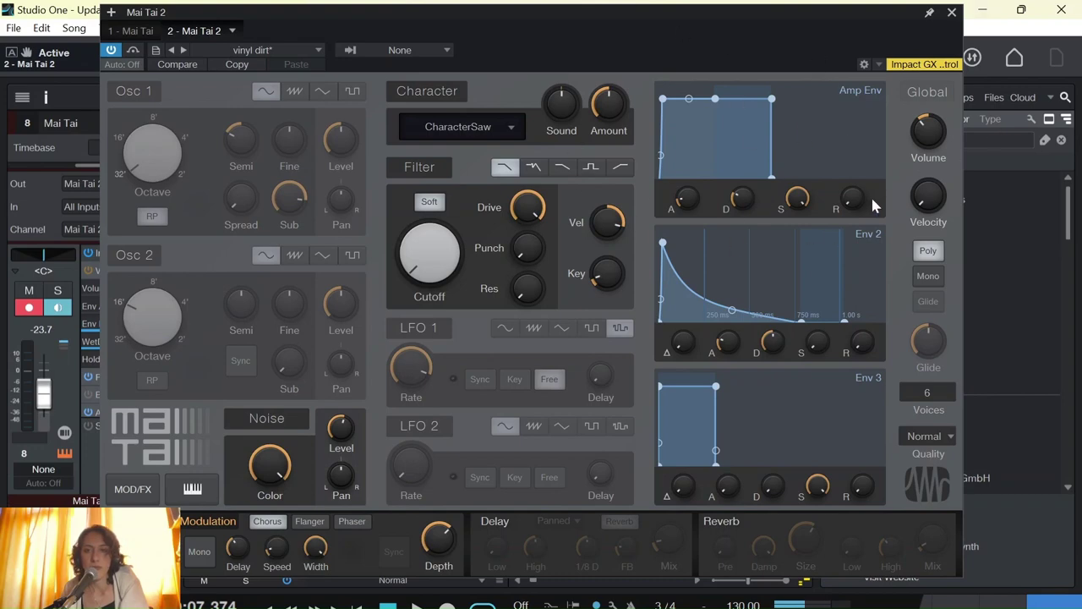
left_click(952, 12)
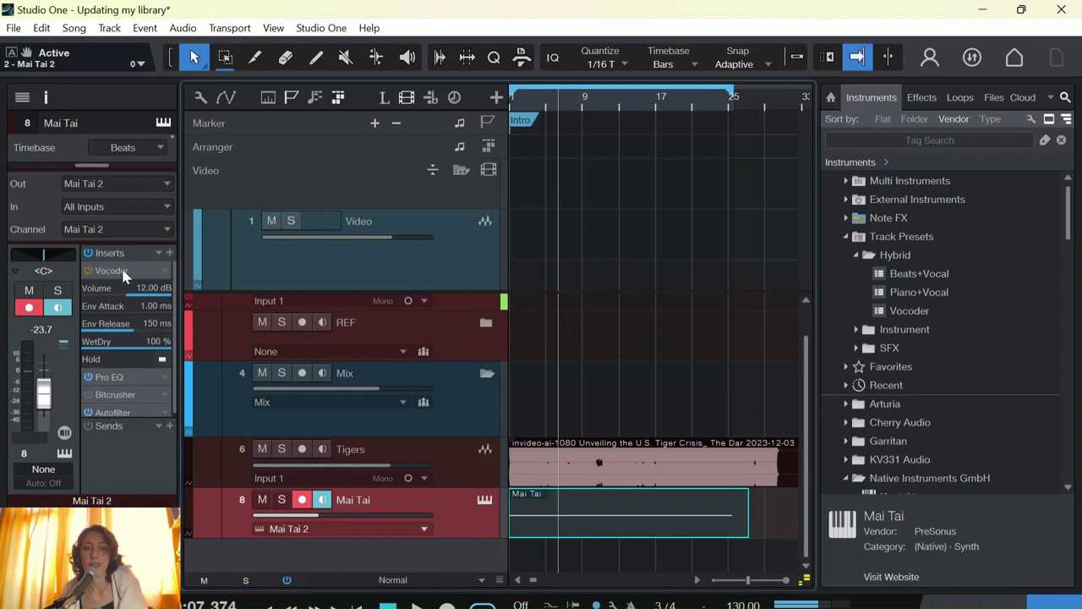
Step: Remove the Vocoder and Bitcrusher inserts from the Mai Tai track
right_click(168, 286)
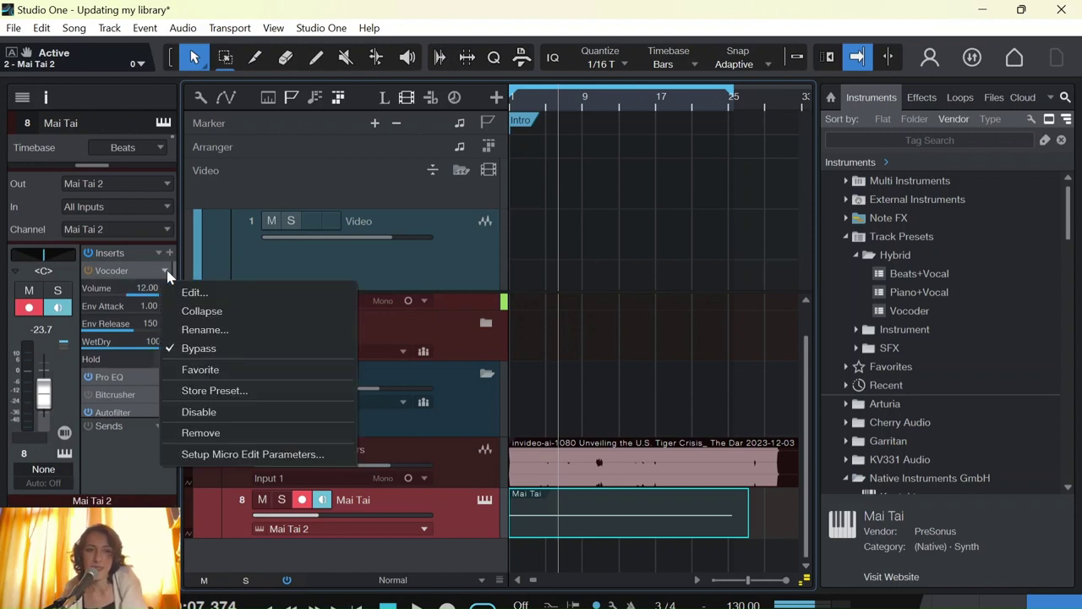
left_click(187, 433)
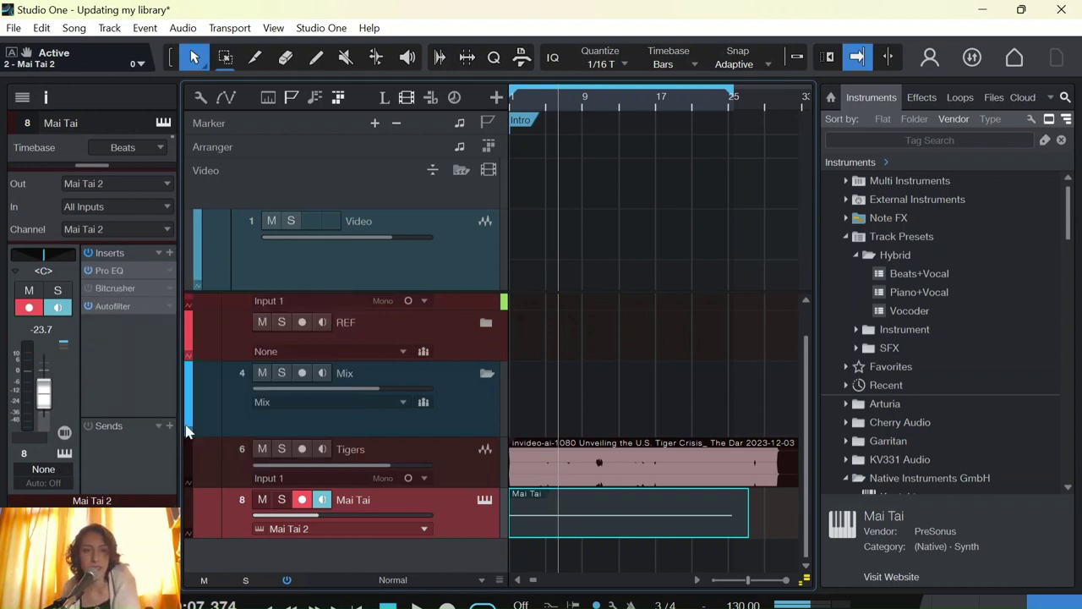
right_click(171, 295)
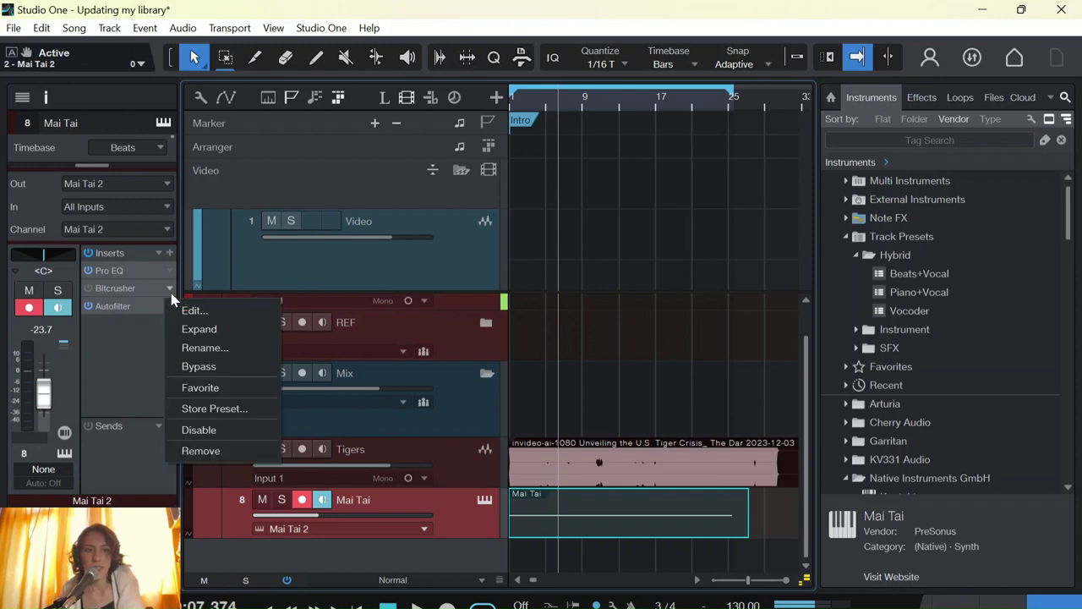
left_click(182, 451)
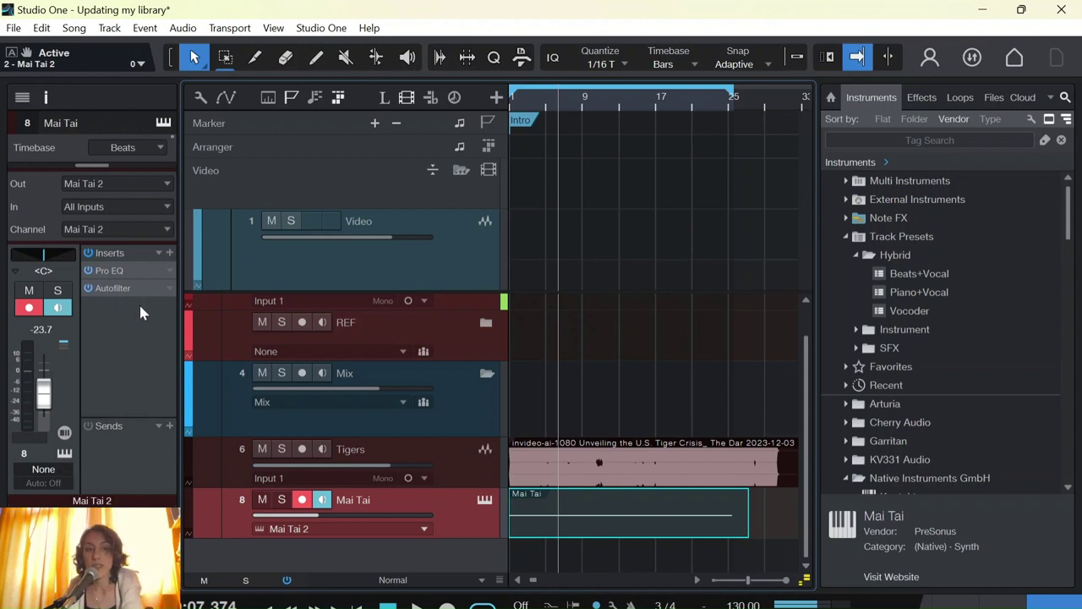
Step: Play the Tigers audio from the song start, then reselect the Mai Tai track
left_click(454, 461)
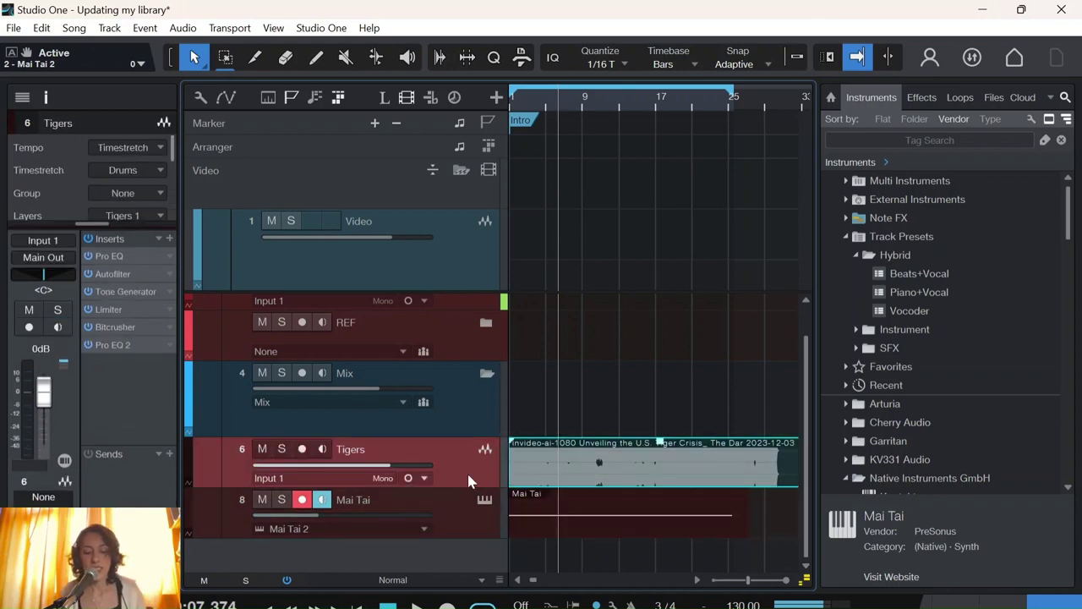
key("comma")
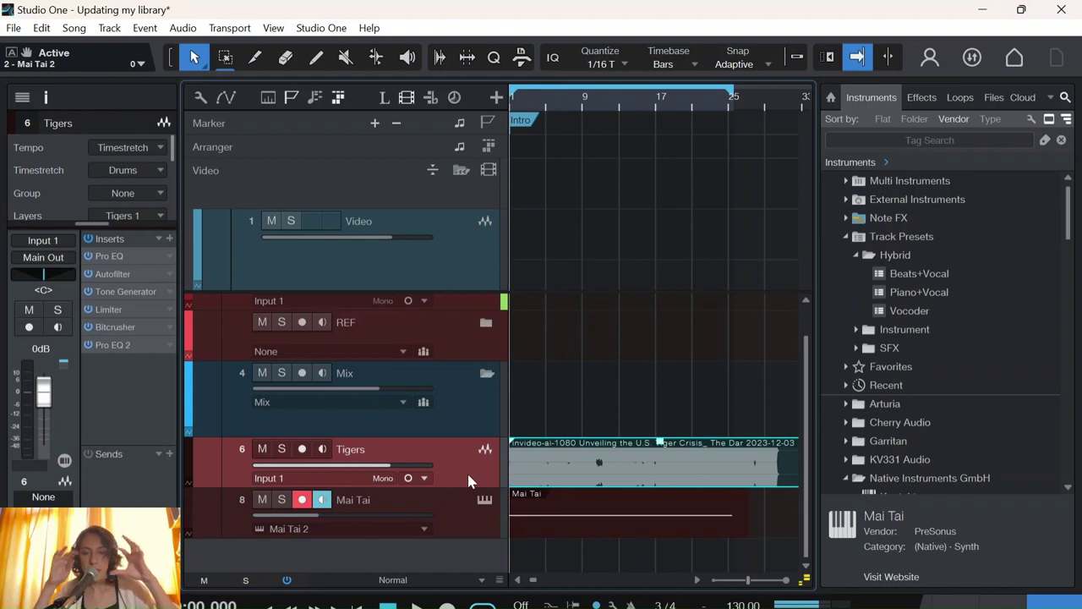
key("space")
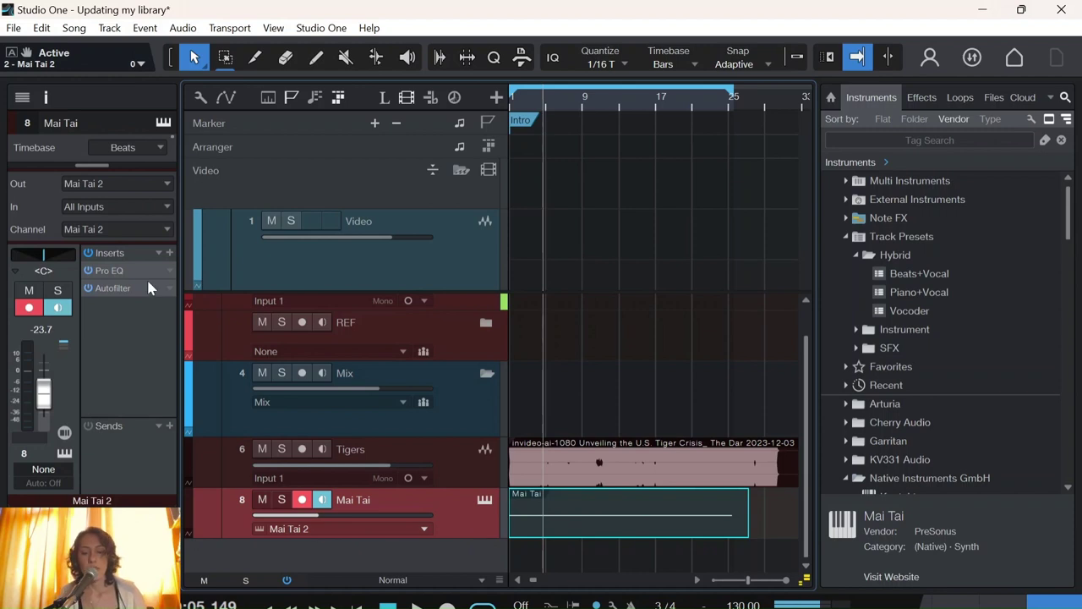
left_click(477, 460)
left_click(448, 509)
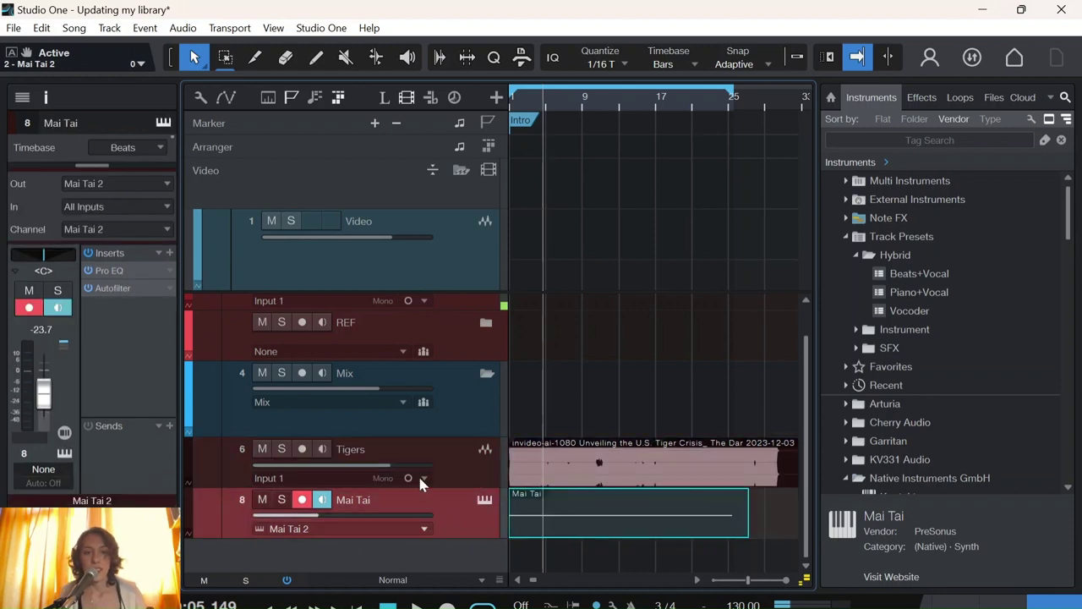
Step: Open Mai Tai's Autofilter editor and briefly play to hear its stepped filter pattern
left_click(122, 290)
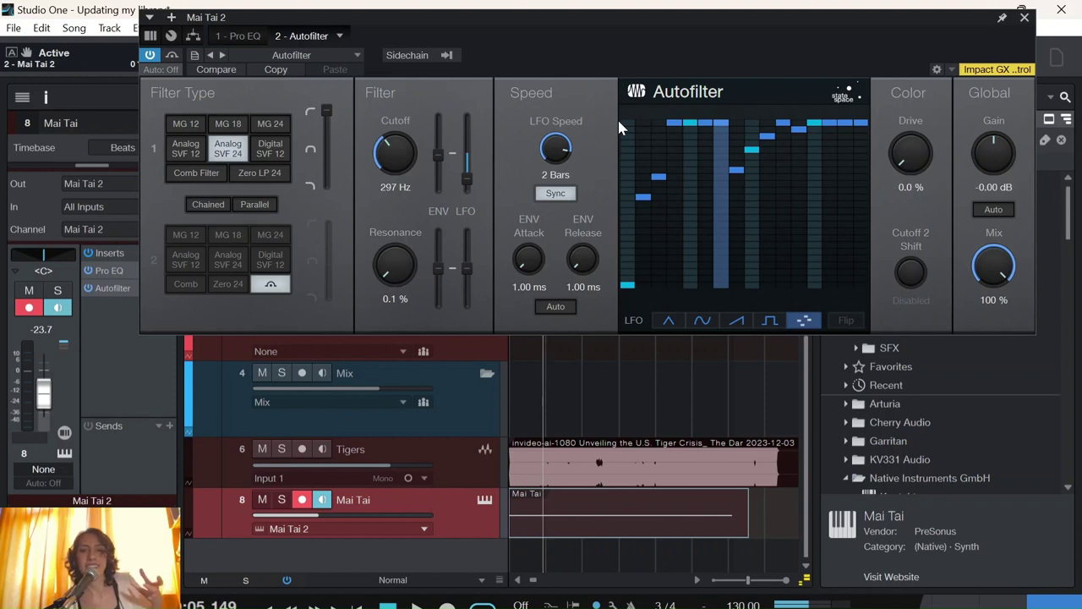
key("space")
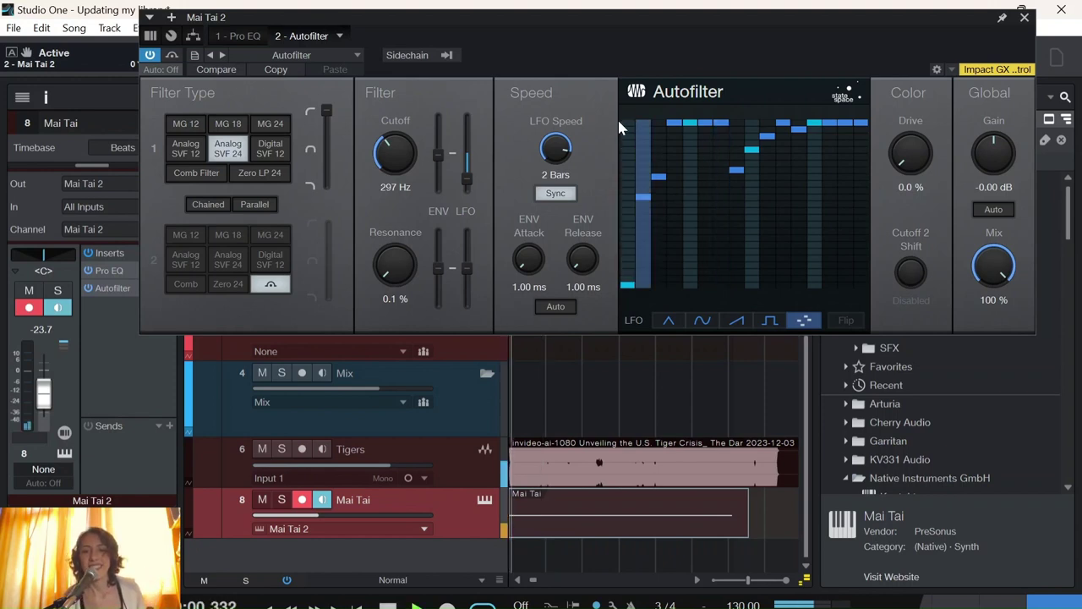
key("space")
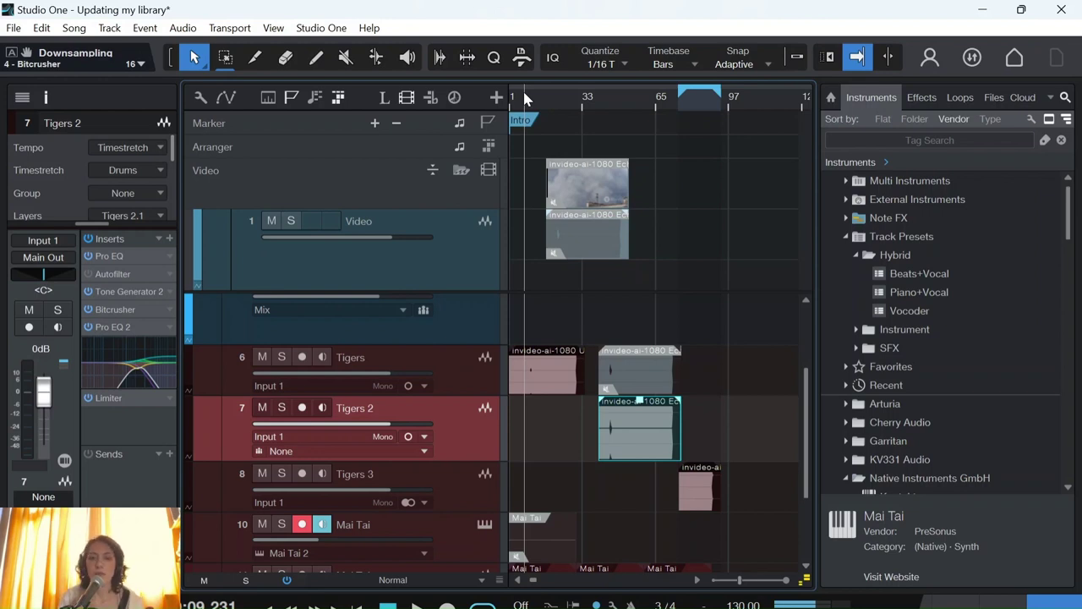
key("space")
left_click(610, 93)
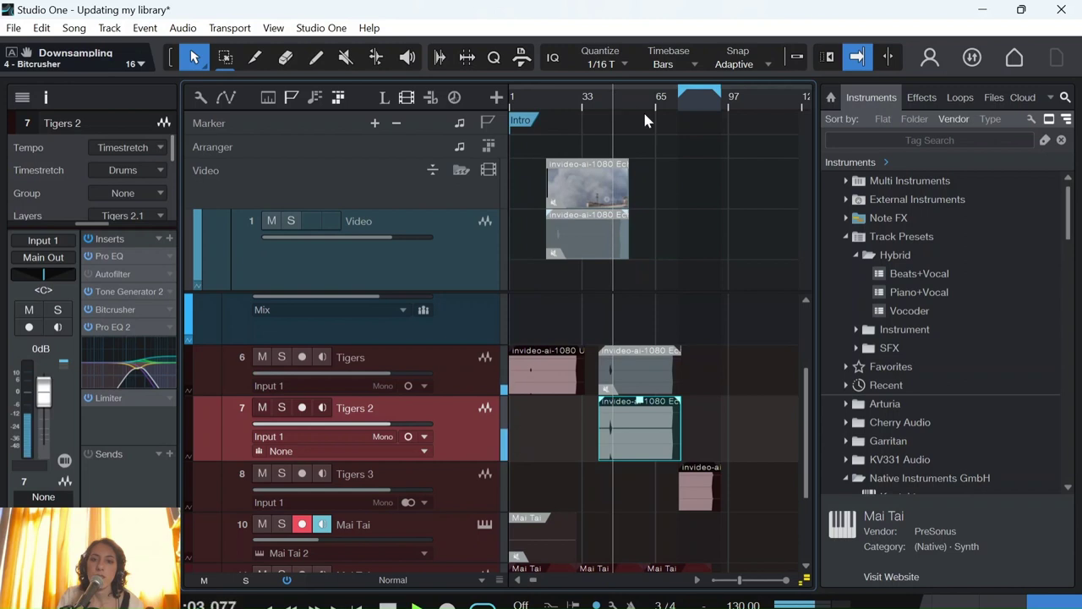
left_click(689, 105)
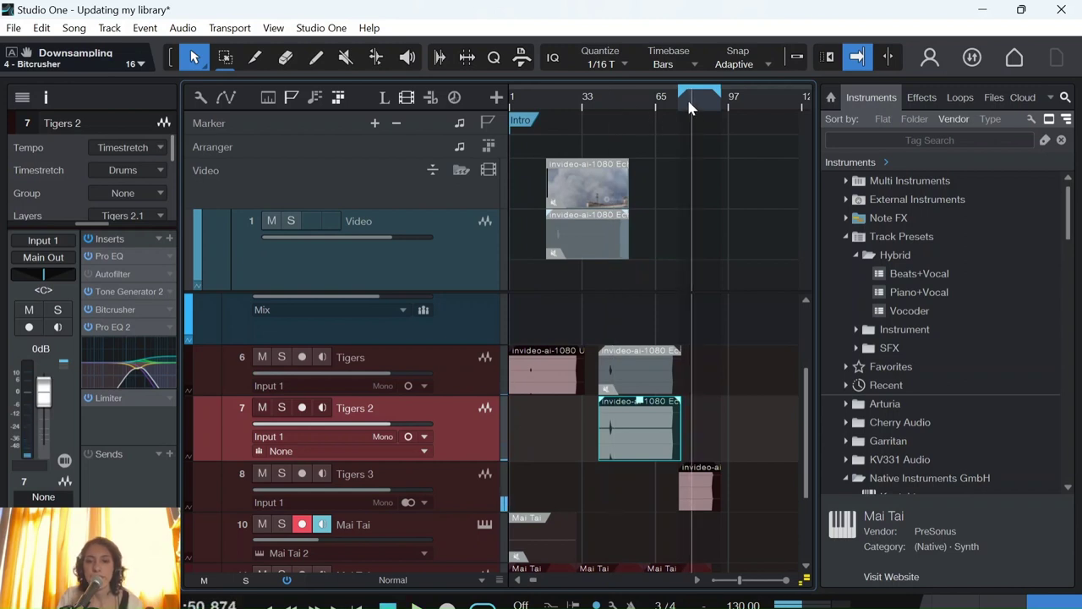
scroll(756, 300, "down", 1)
scroll(725, 529, "down", 1)
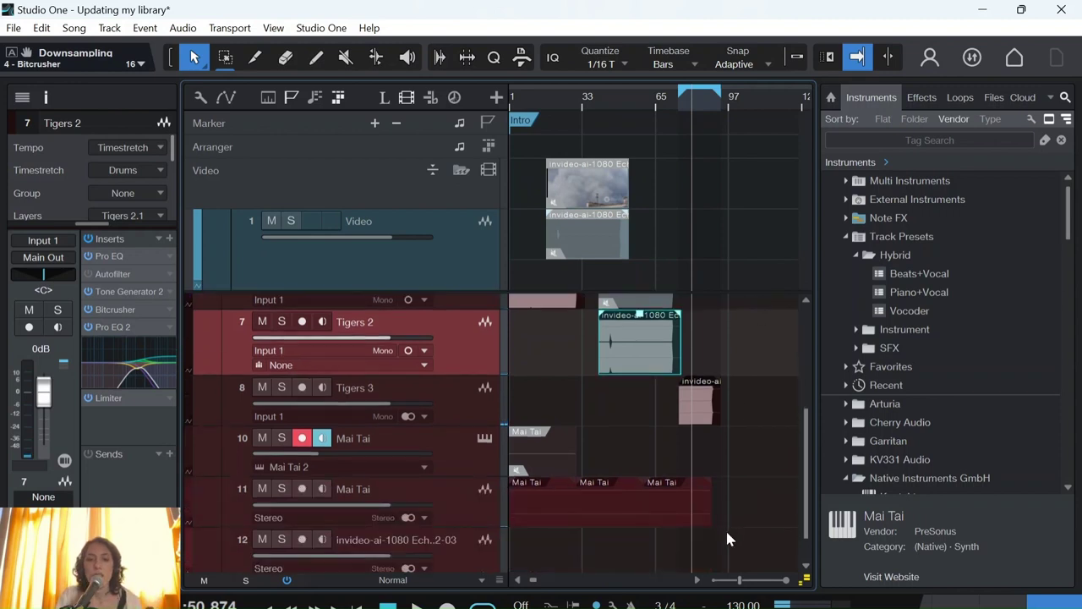
scroll(725, 529, "up", 3)
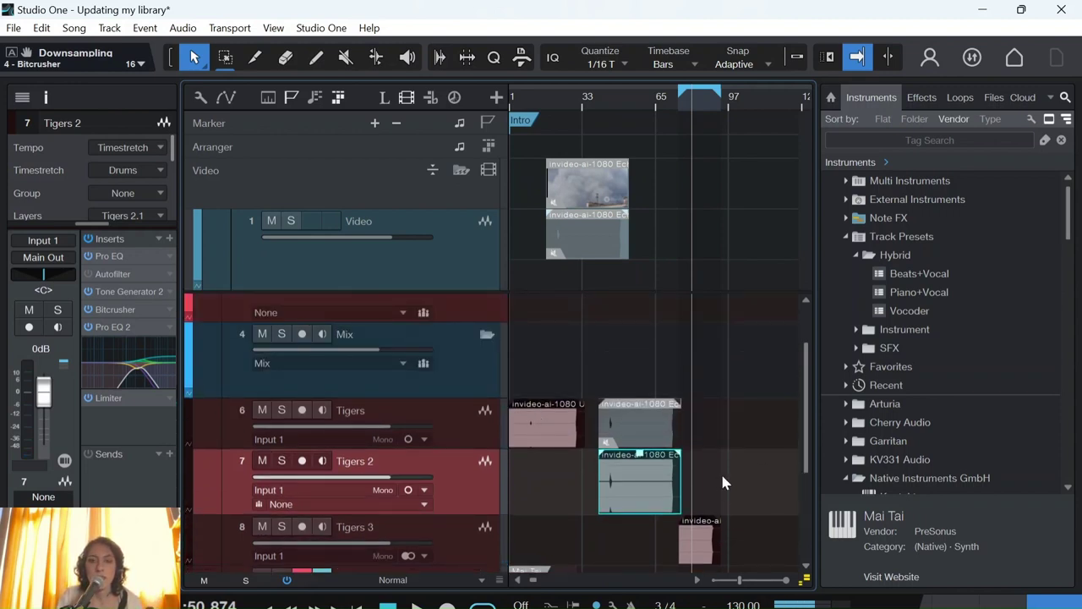
left_click_drag(809, 410, 806, 461)
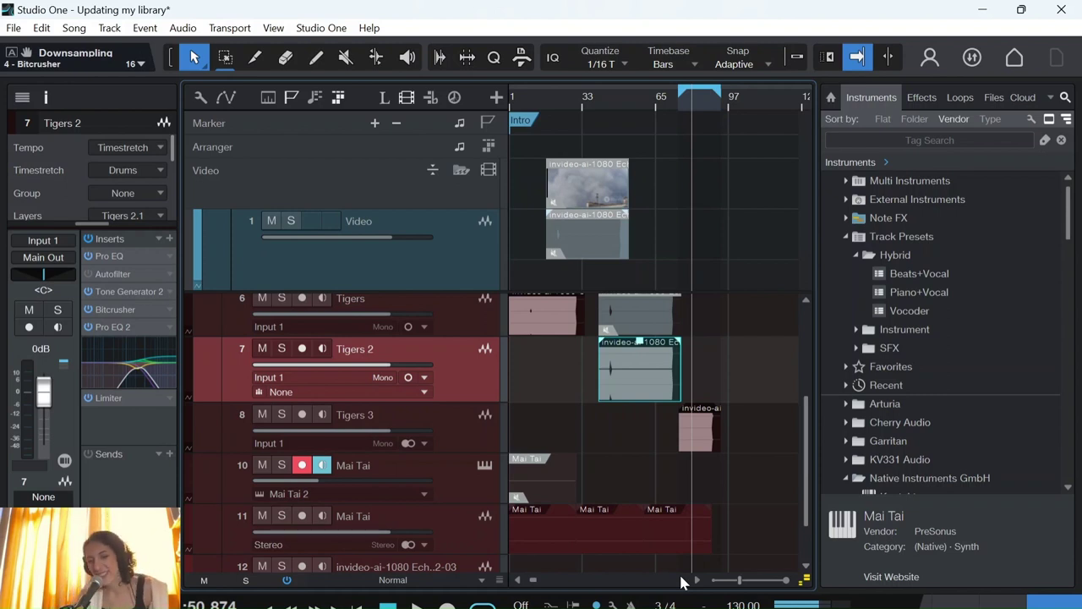
scroll(534, 347, "up", 2)
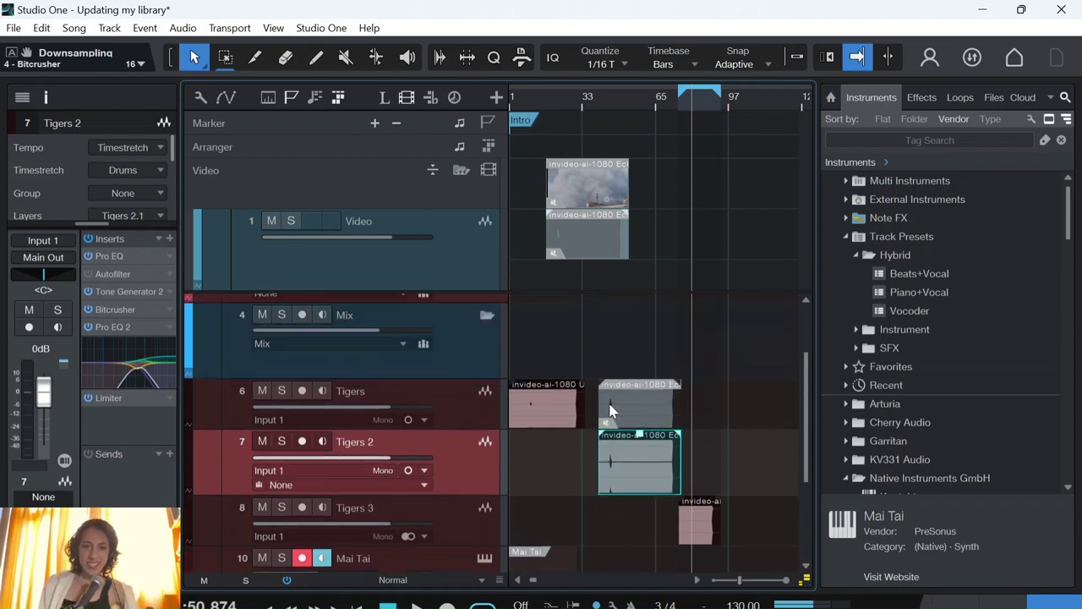
scroll(584, 406, "up", 1)
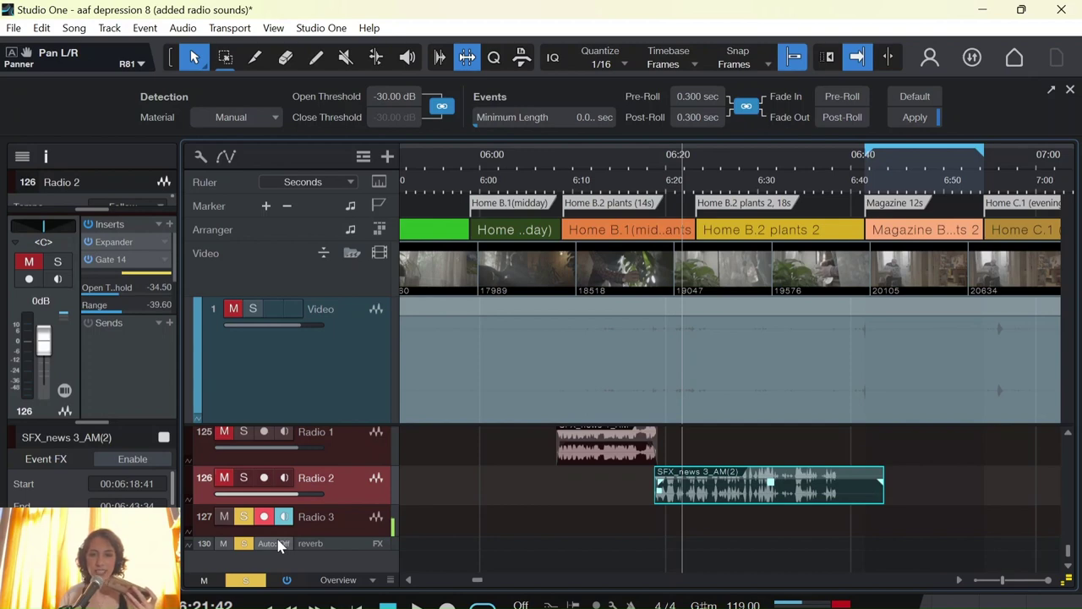
Step: Start recording a new take onto the armed Radio 3 track
key("KP_Multiply")
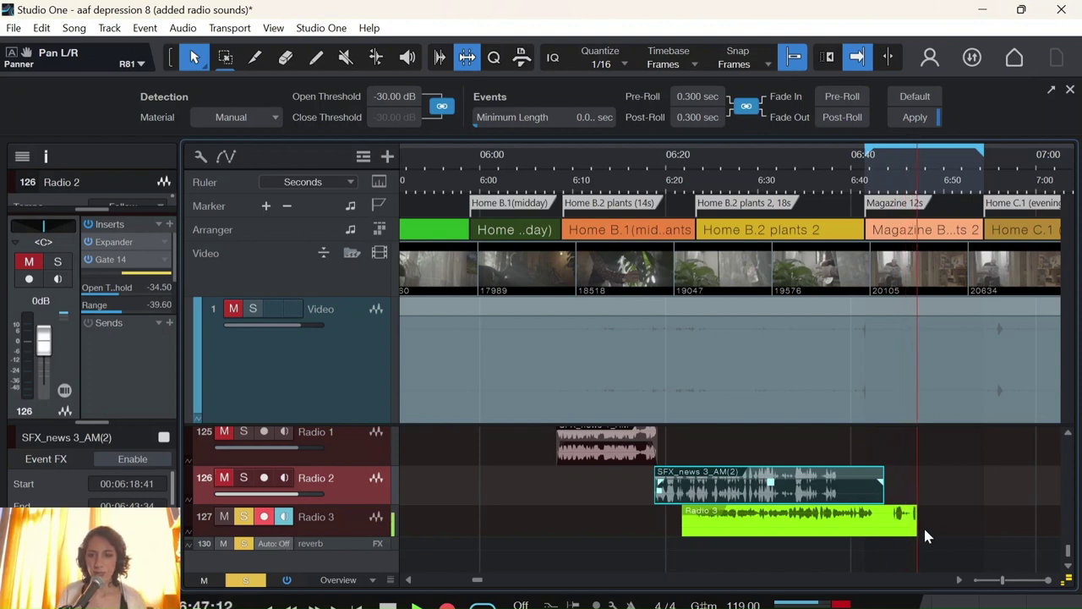
Step: Stop recording, trim the tail of the new Radio 3 clip, and select VOX
key("space")
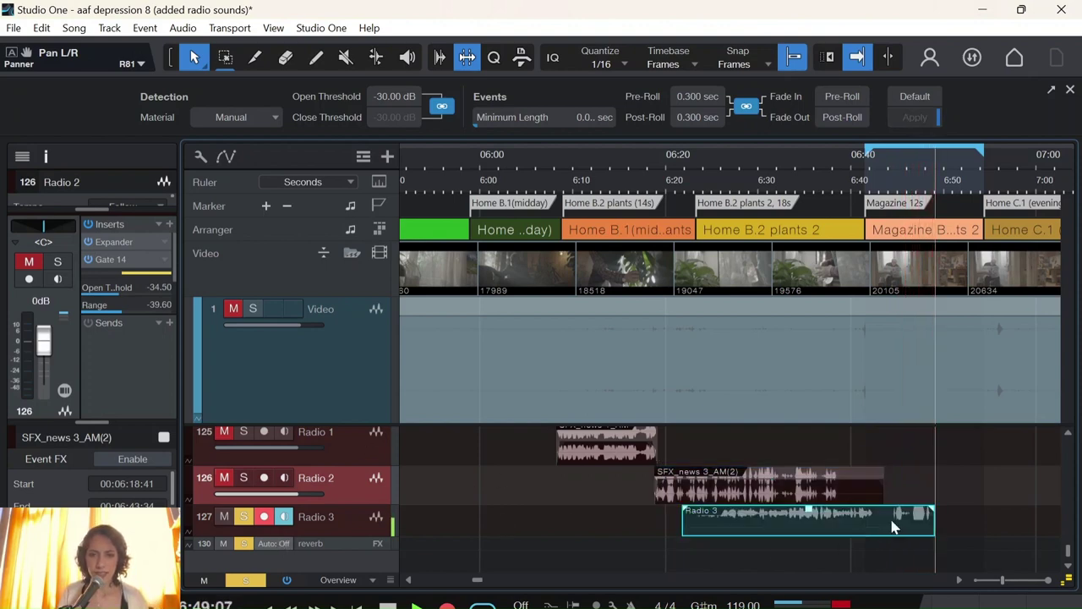
left_click_drag(934, 525, 886, 526)
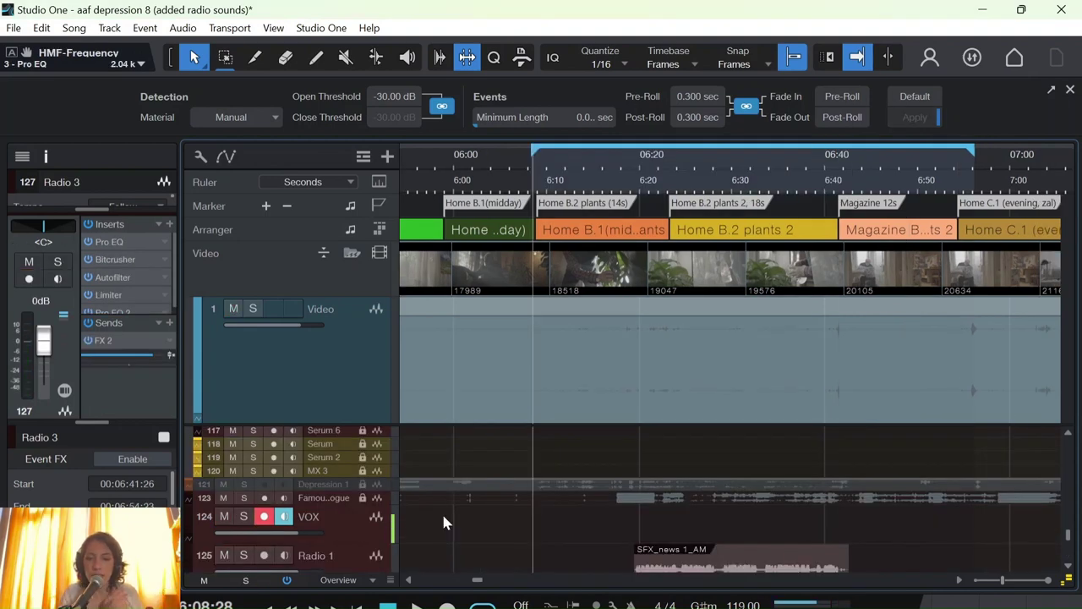
left_click(374, 525)
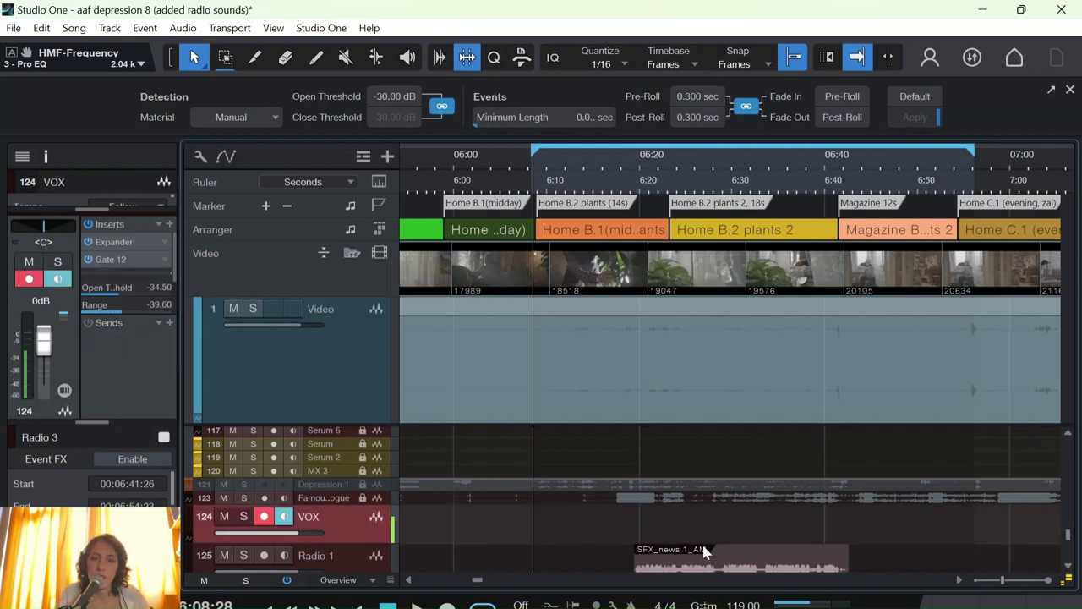
scroll(706, 542, "down", 3)
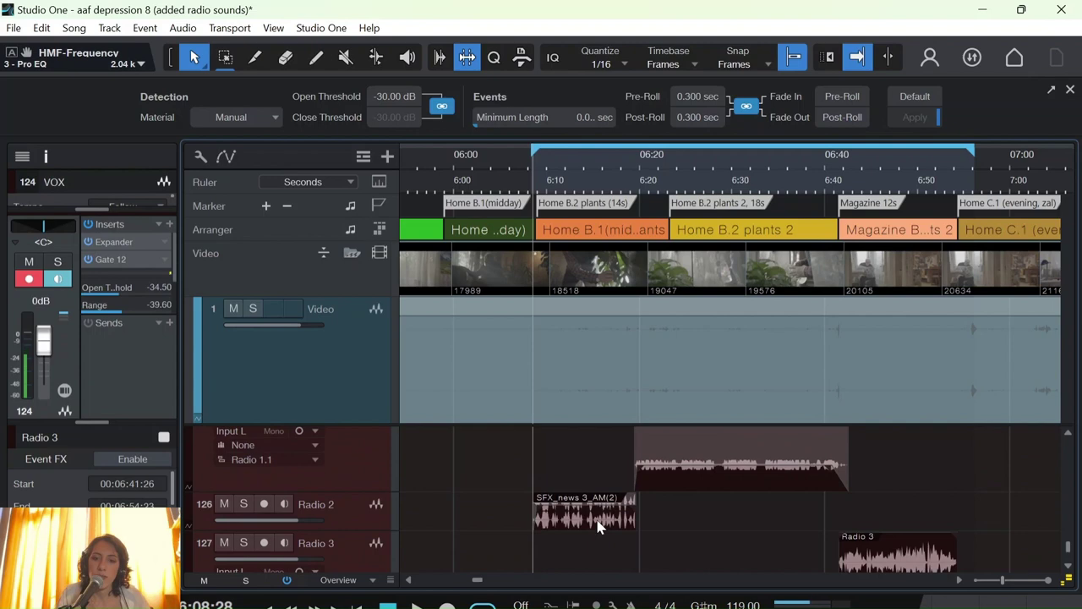
left_click(598, 524)
left_click(694, 475)
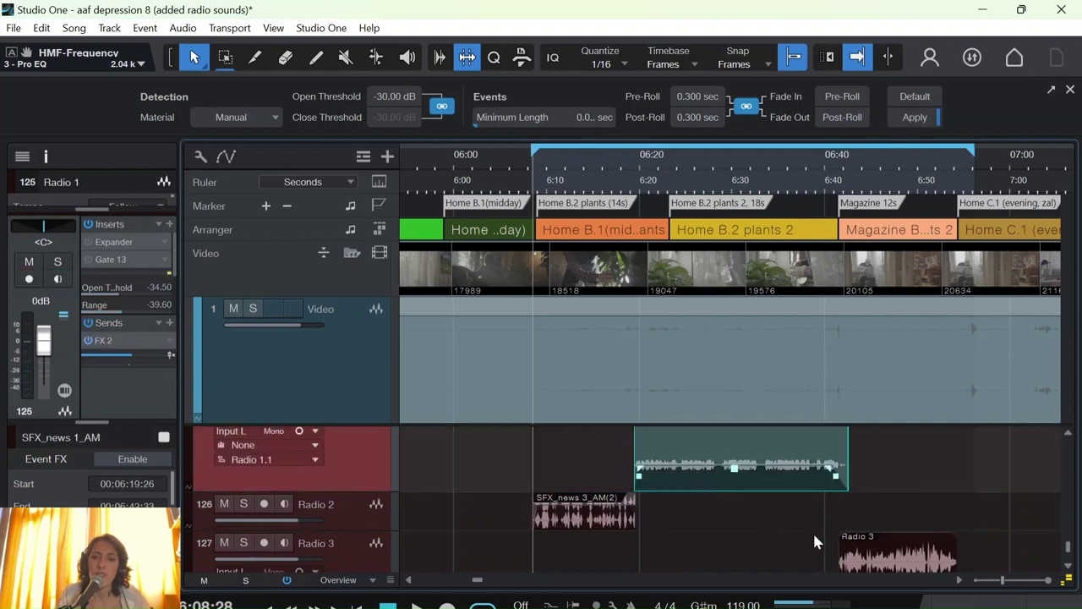
left_click(886, 551)
left_click(897, 489)
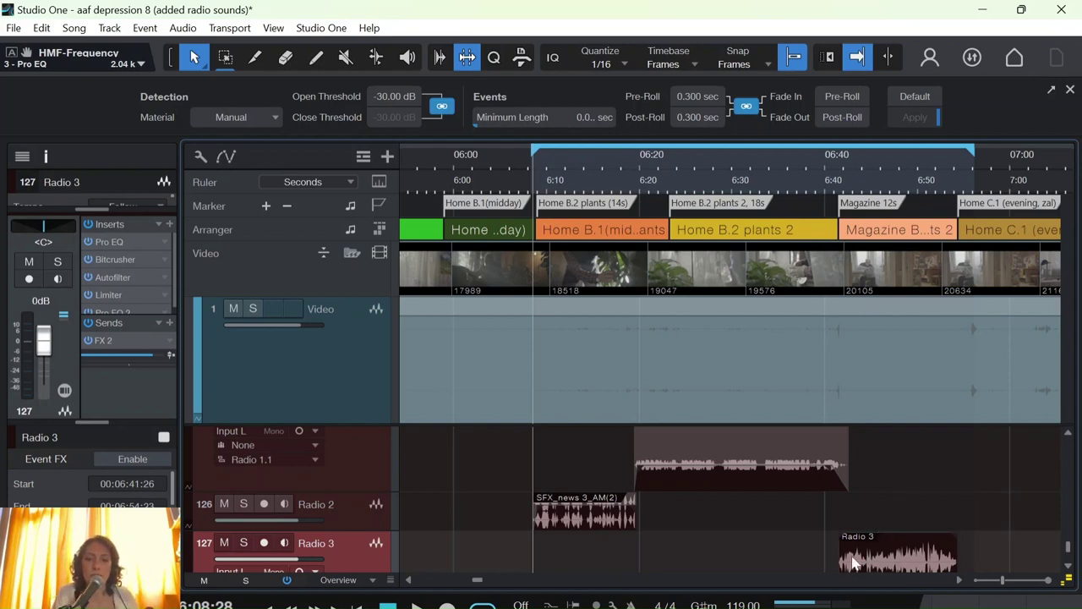
left_click(856, 562)
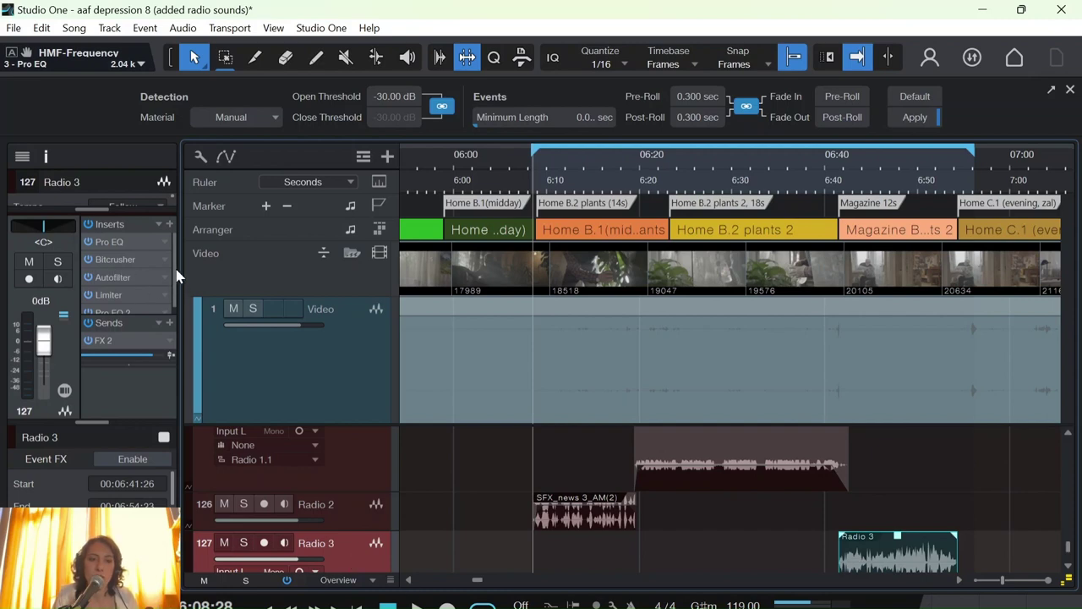
scroll(173, 279, "down", 1)
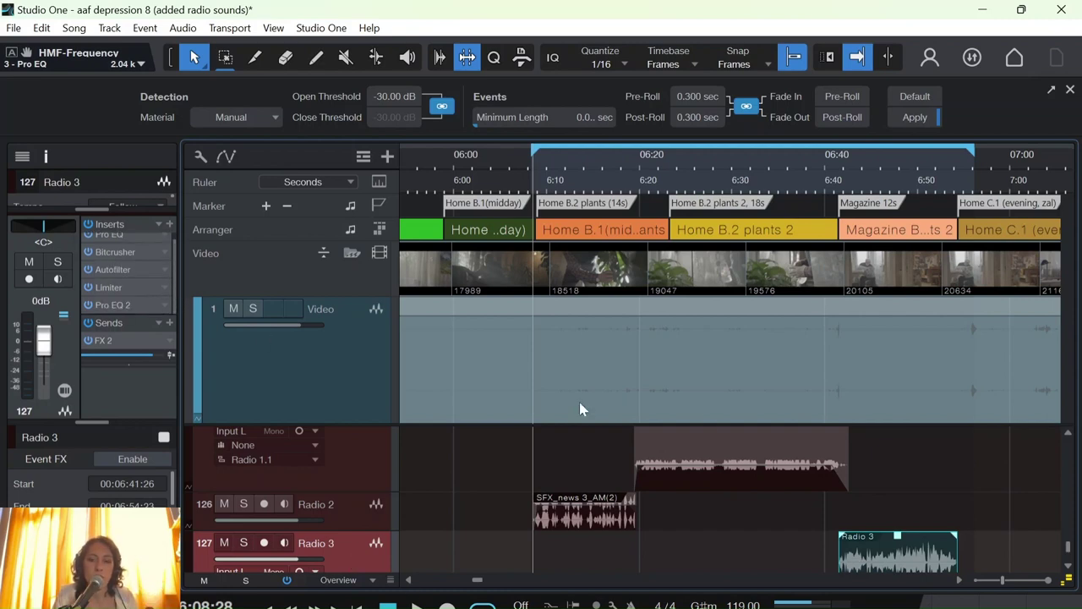
left_click(835, 173)
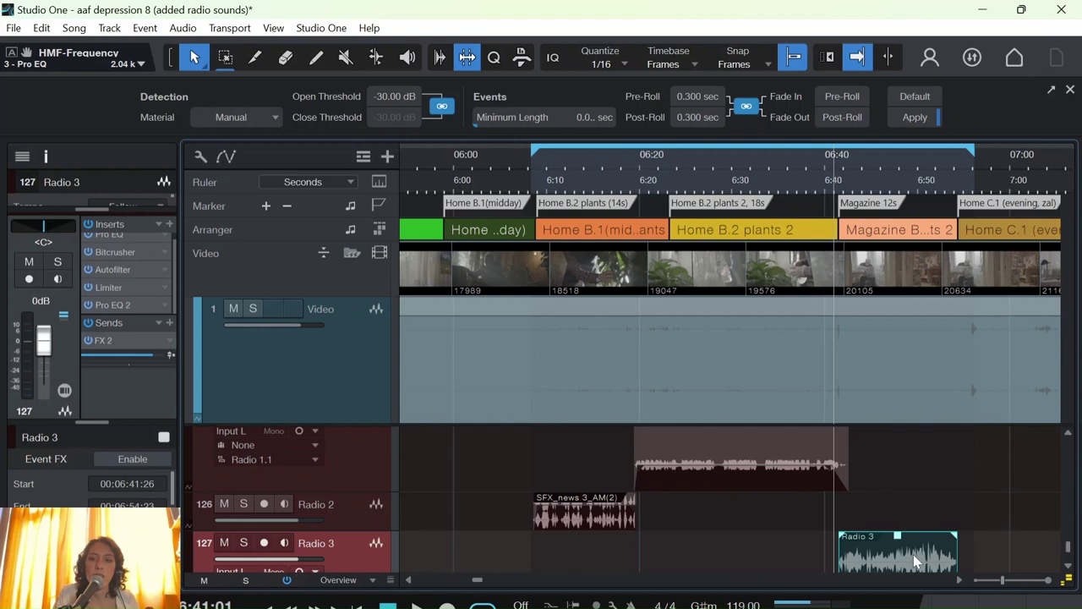
key("space")
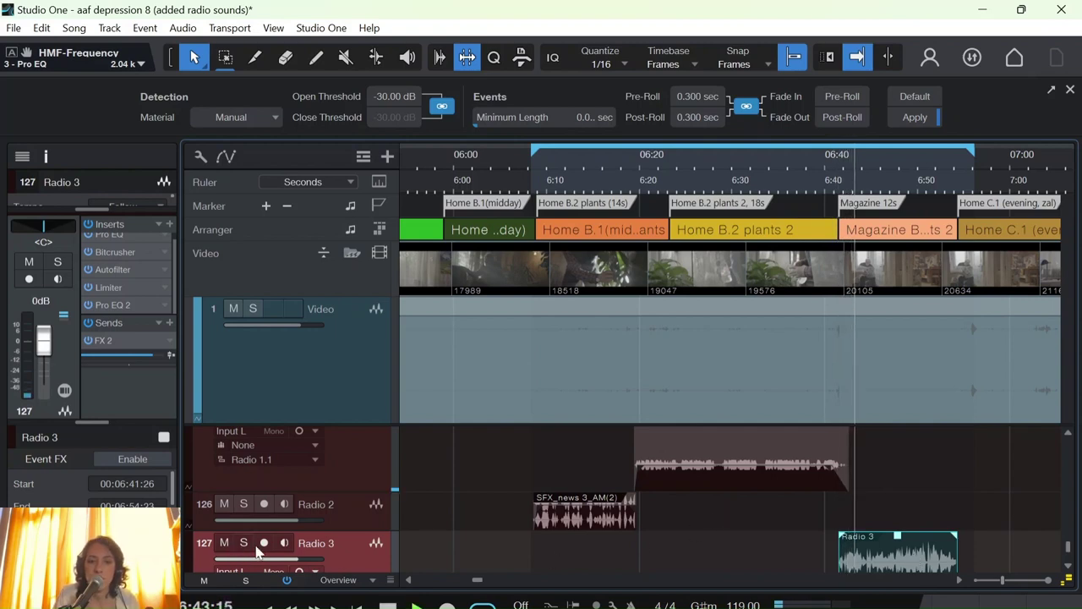
scroll(664, 540, "down", 1)
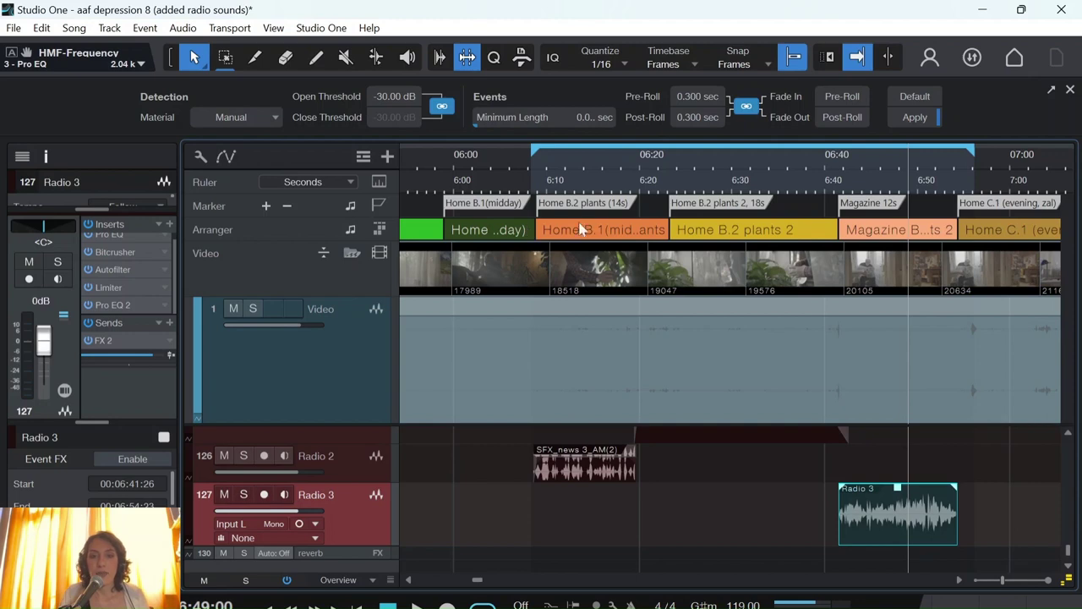
Step: Play the radio clips against the film from about 6:08, jumping to 6:21, stopping, resuming
left_click(531, 160)
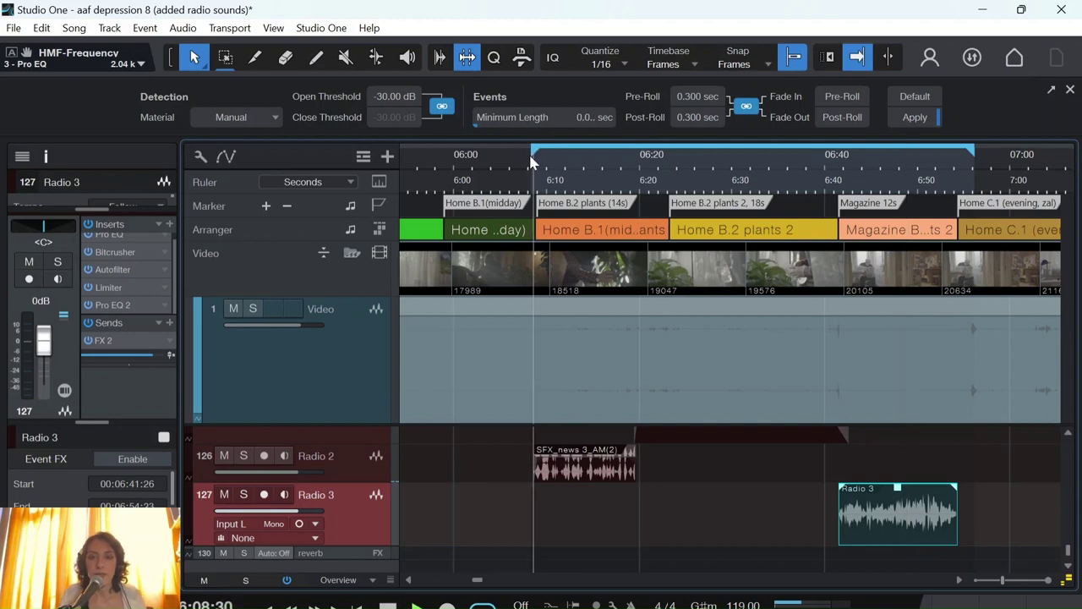
scroll(799, 507, "up", 1)
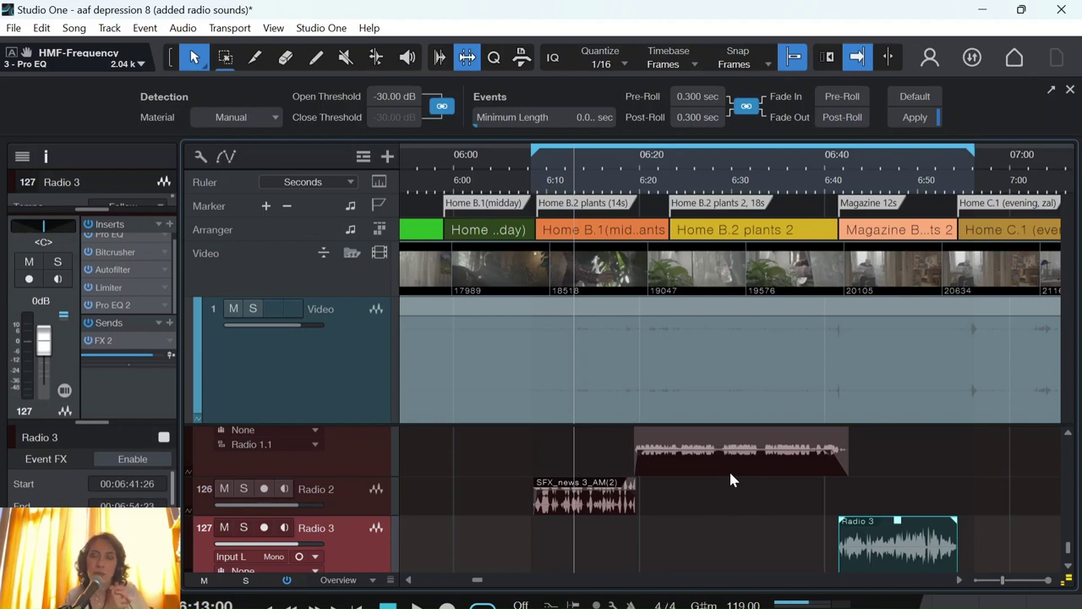
key("space")
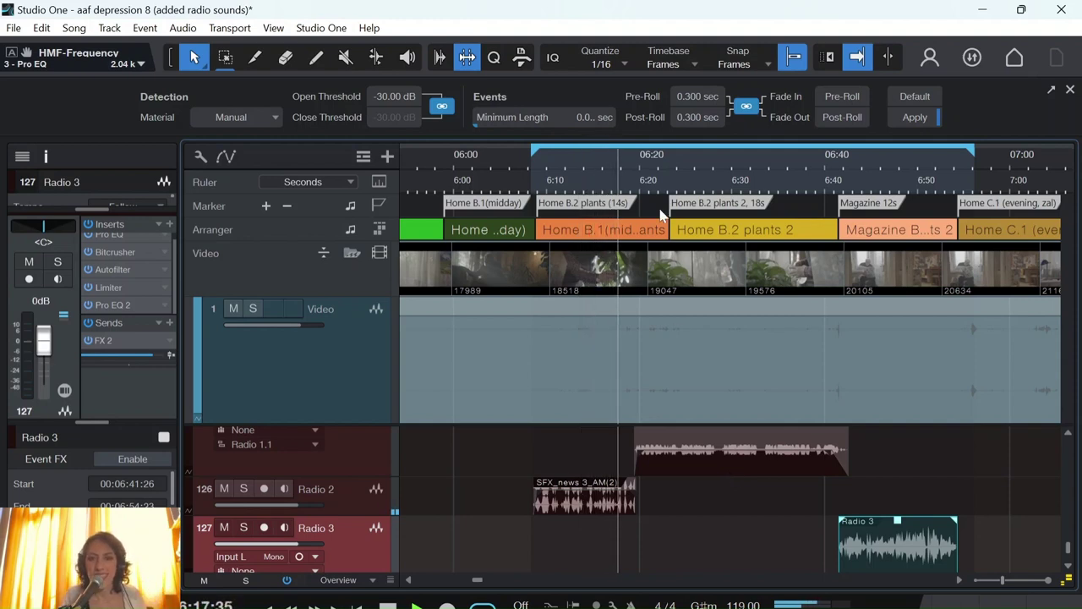
left_click(659, 181)
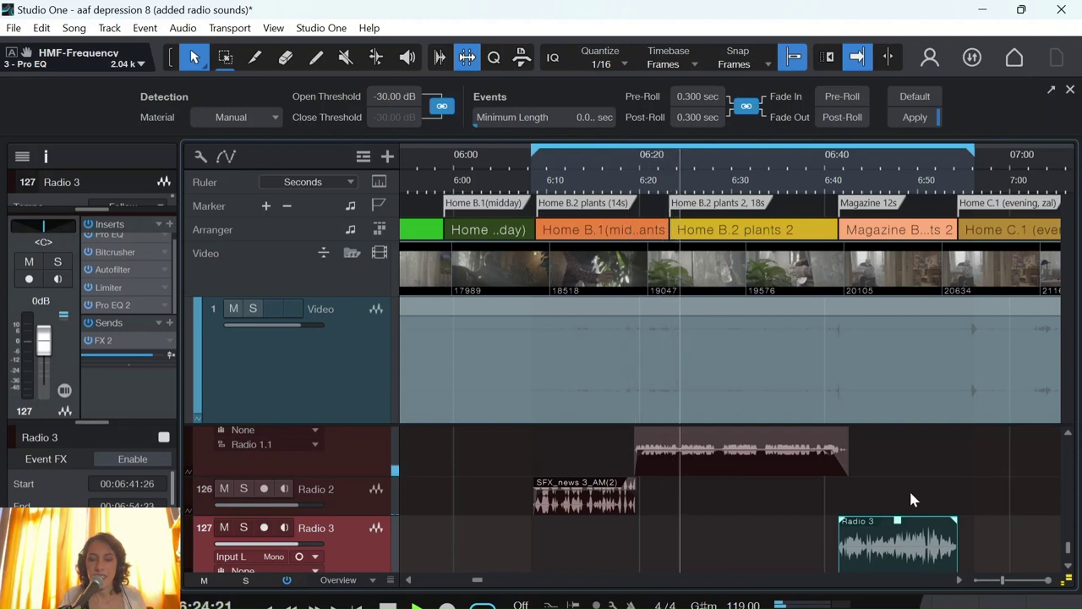
key("space")
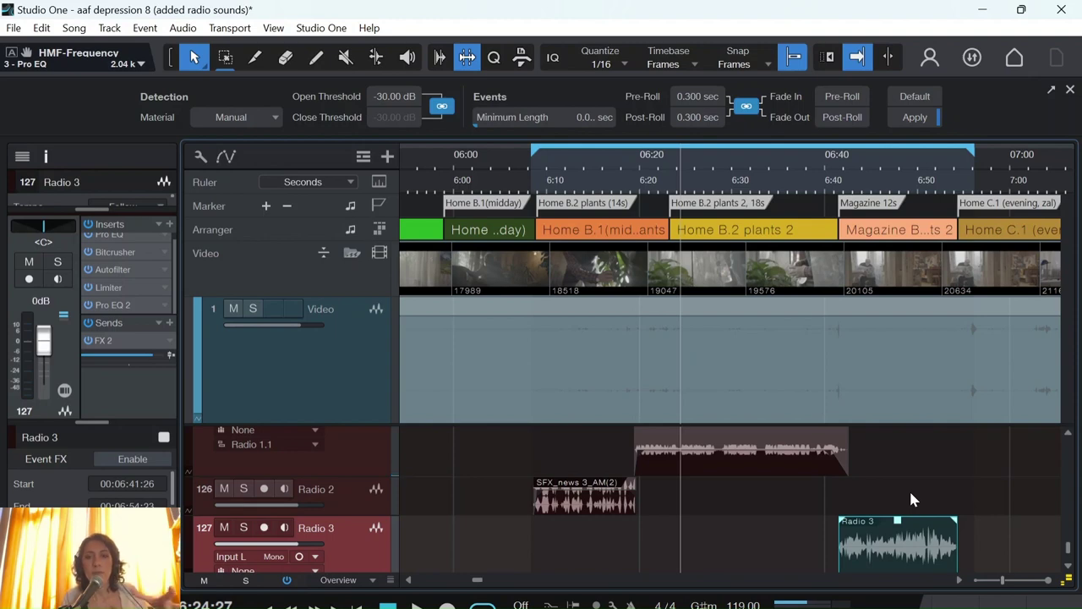
key("space")
key("space")
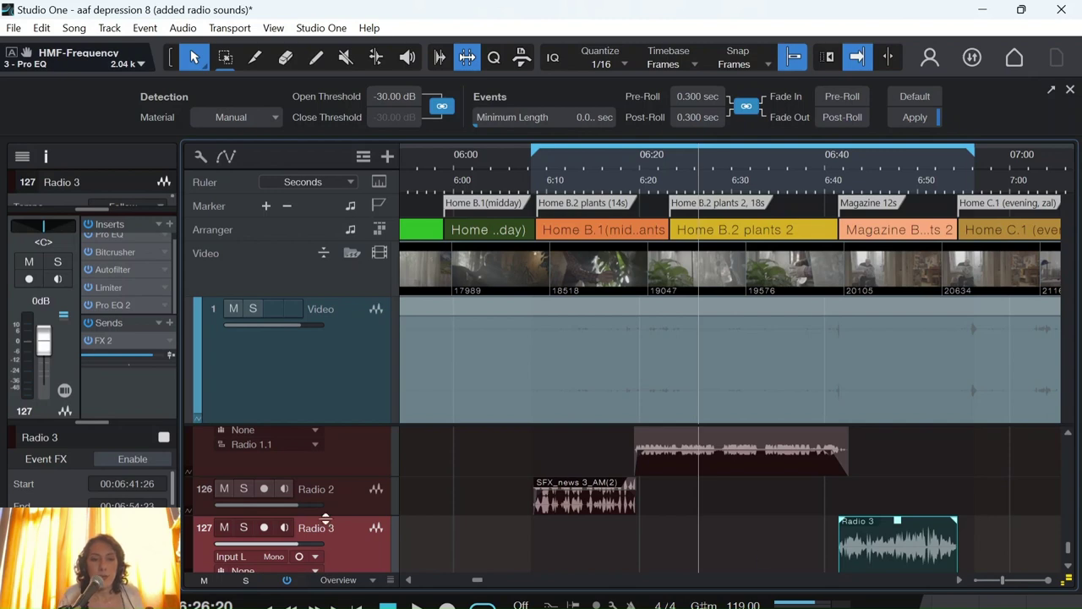
Step: Show automation and drag Radio 1's Pan point at 6:19 down to hard right
left_click(379, 497)
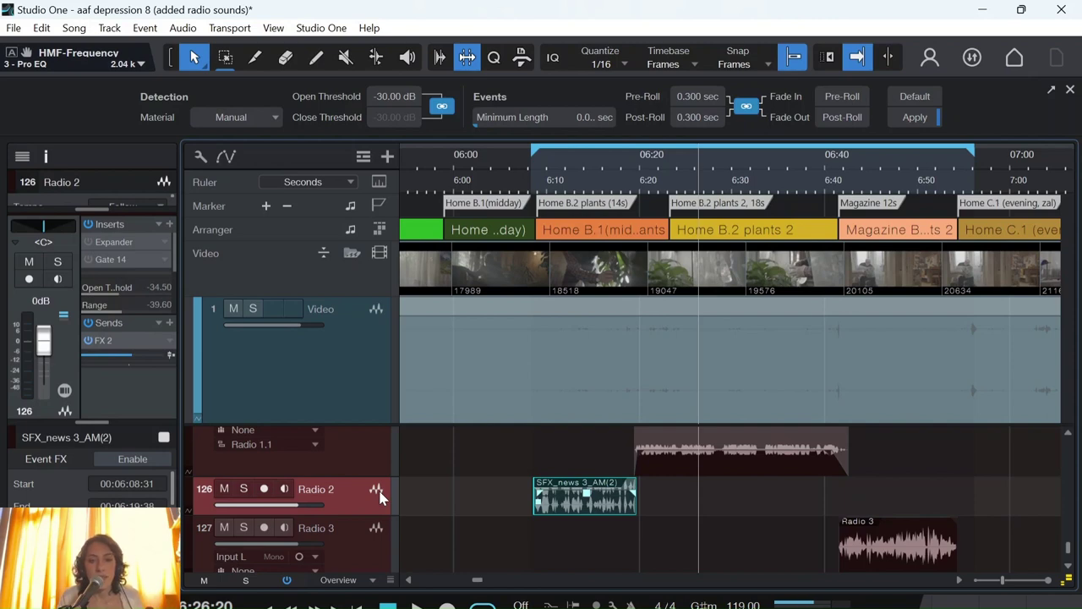
key("a")
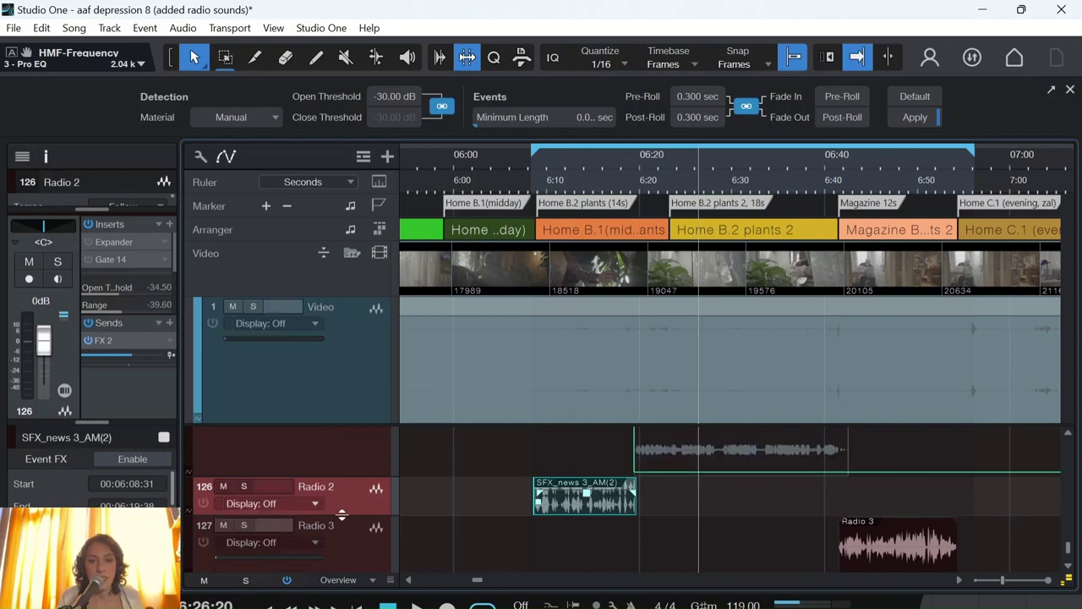
key("a")
left_click(668, 480)
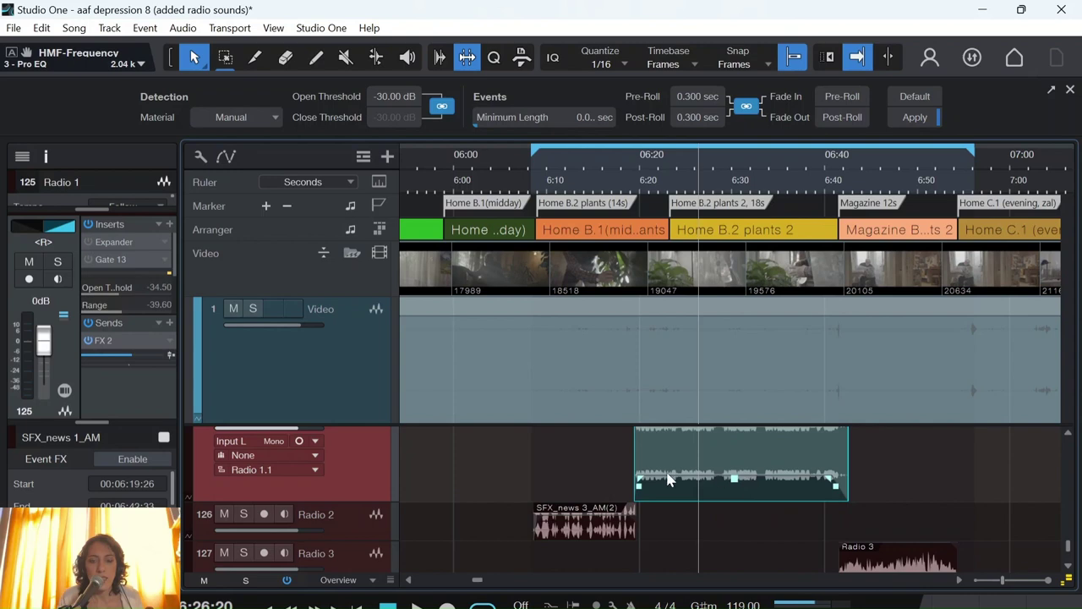
key("a")
left_click_drag(633, 479, 634, 501)
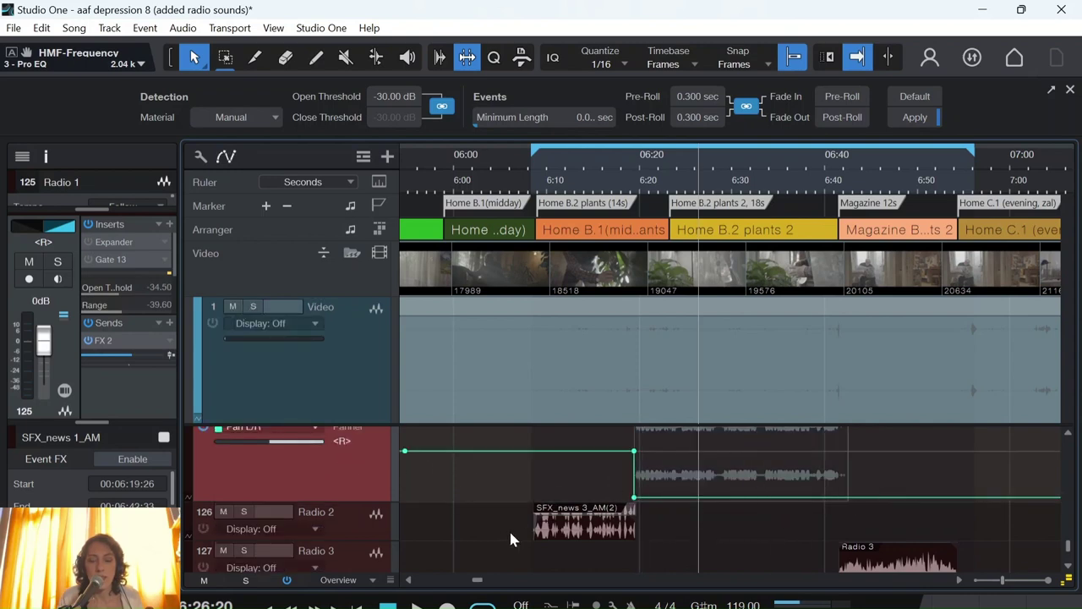
Step: Hide the automation lanes and reselect the Radio 2 news clip
scroll(770, 478, "up", 1)
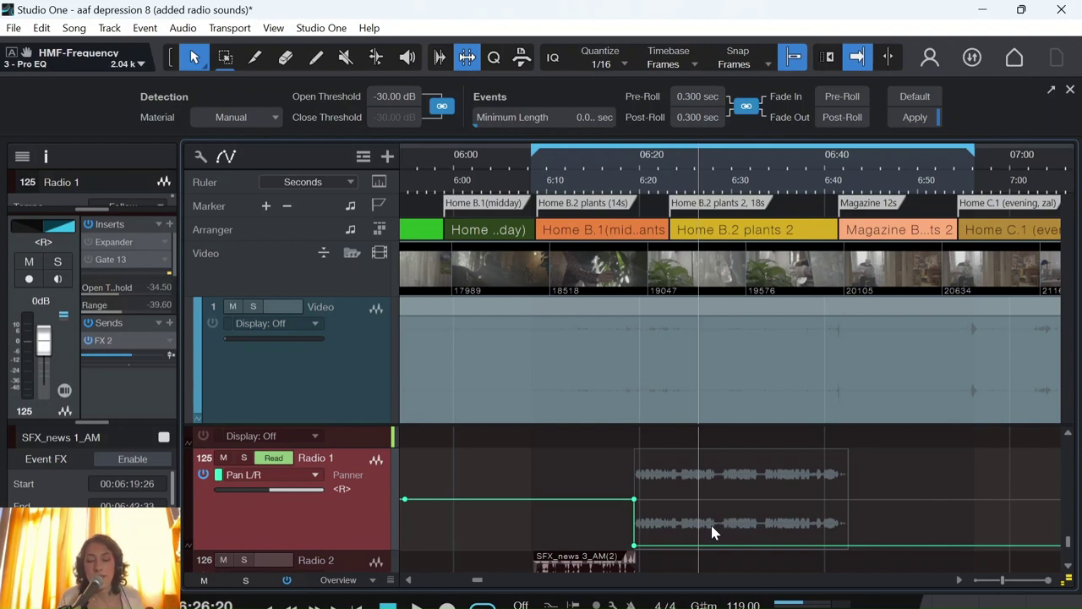
key("a")
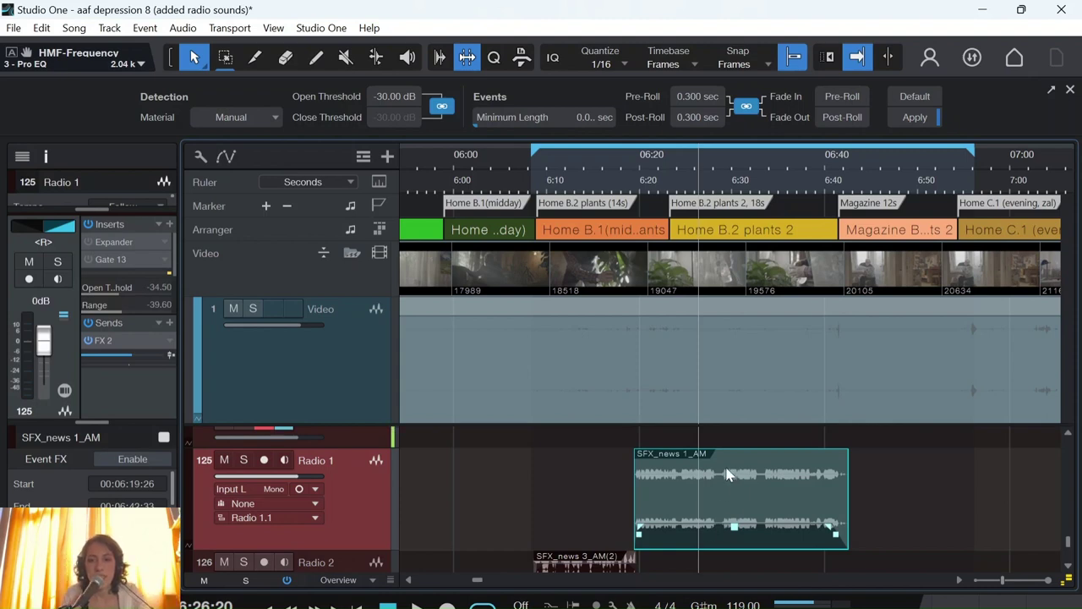
scroll(986, 551, "down", 3)
scroll(876, 529, "up", 1)
scroll(878, 520, "down", 1)
scroll(718, 523, "up", 1)
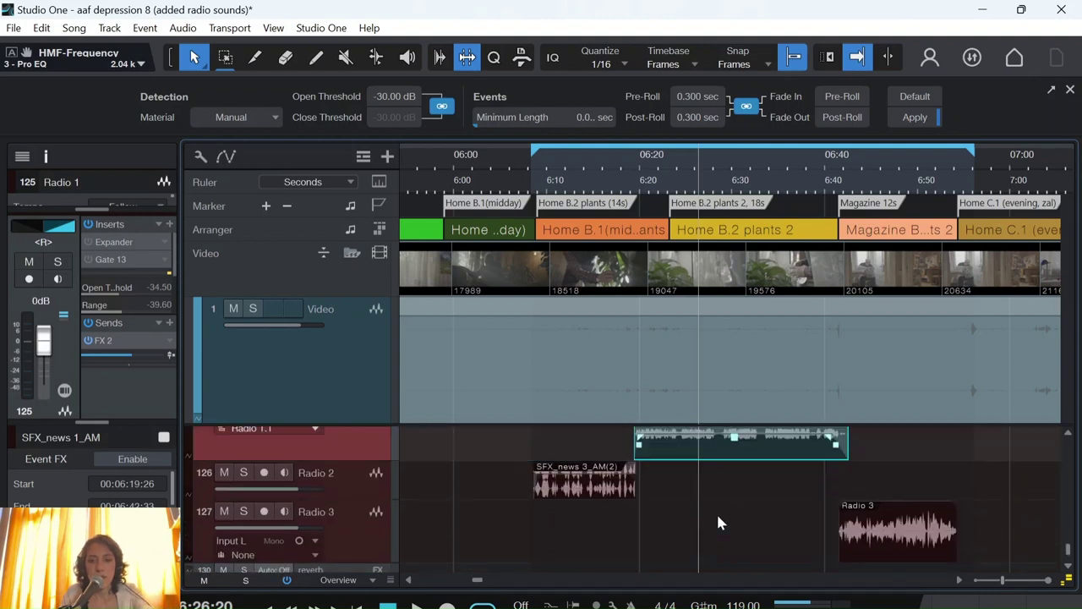
left_click(379, 480)
Step: Make the Radio 2 track taller, review the radio tracks, and set the playhead to 6:08:22
left_click_drag(381, 501, 378, 533)
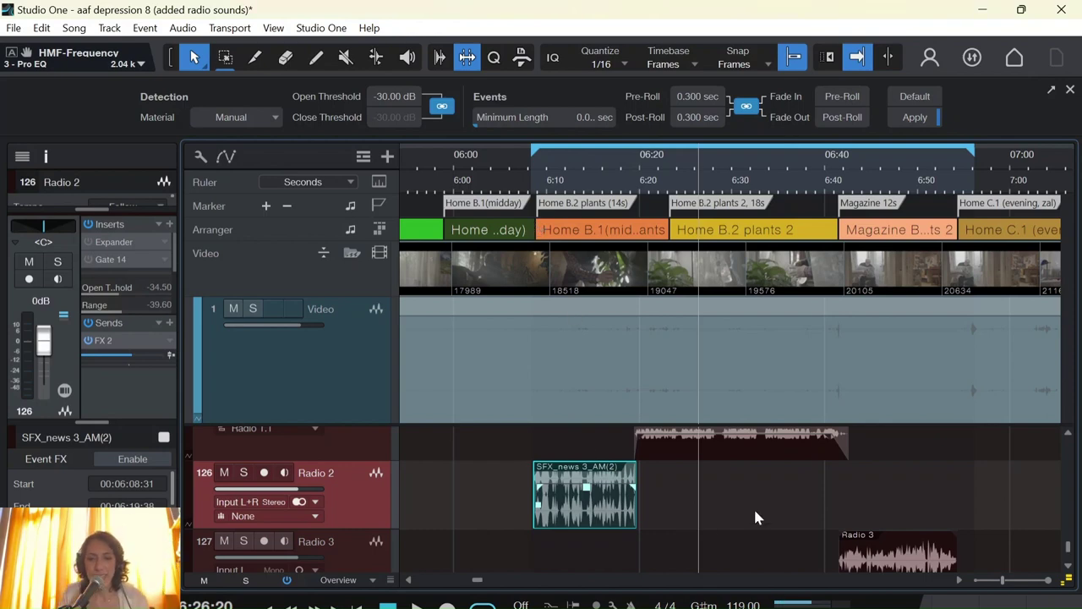
scroll(757, 517, "down", 1)
scroll(901, 491, "up", 2)
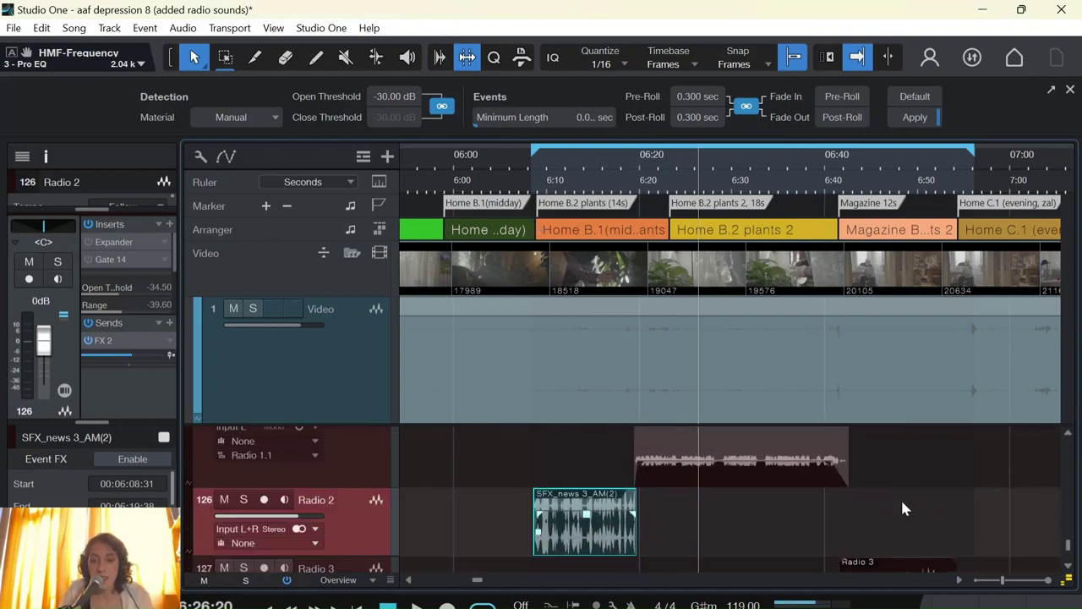
scroll(902, 509, "up", 2)
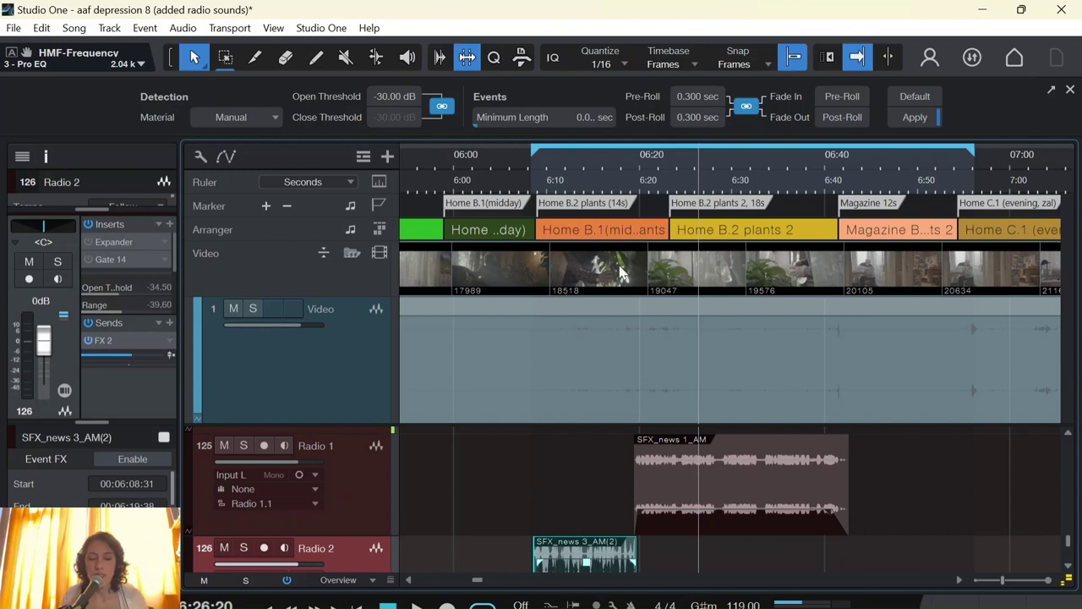
scroll(933, 528, "down", 4)
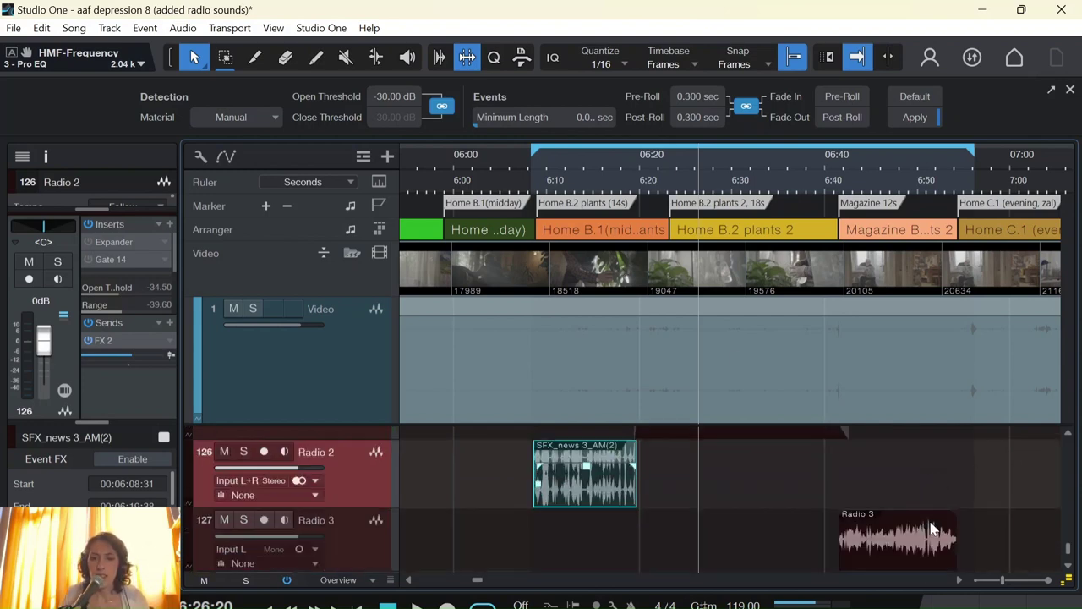
scroll(930, 524, "down", 2)
scroll(922, 491, "up", 2)
scroll(915, 466, "up", 3)
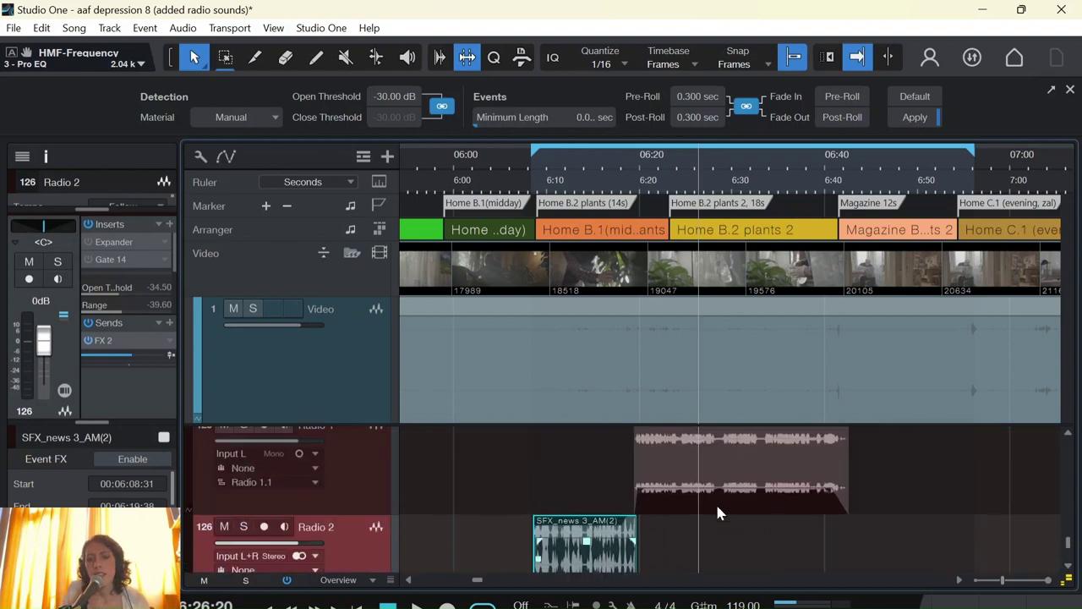
left_click(534, 168)
left_click(532, 163)
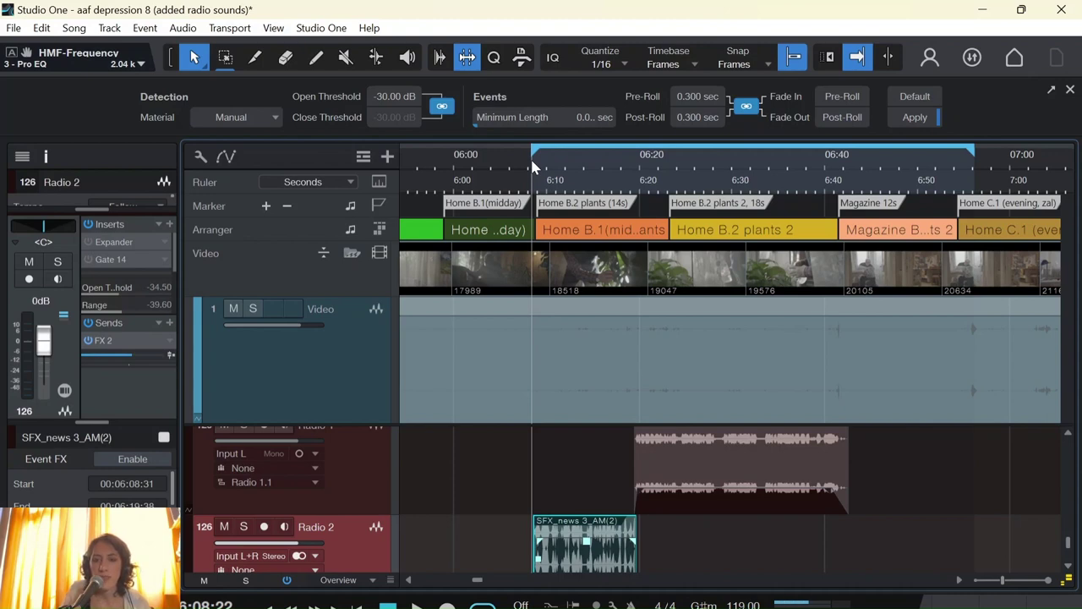
Step: Open the film video preview, shrink it, and move it up and left
key("ctrl+alt+v")
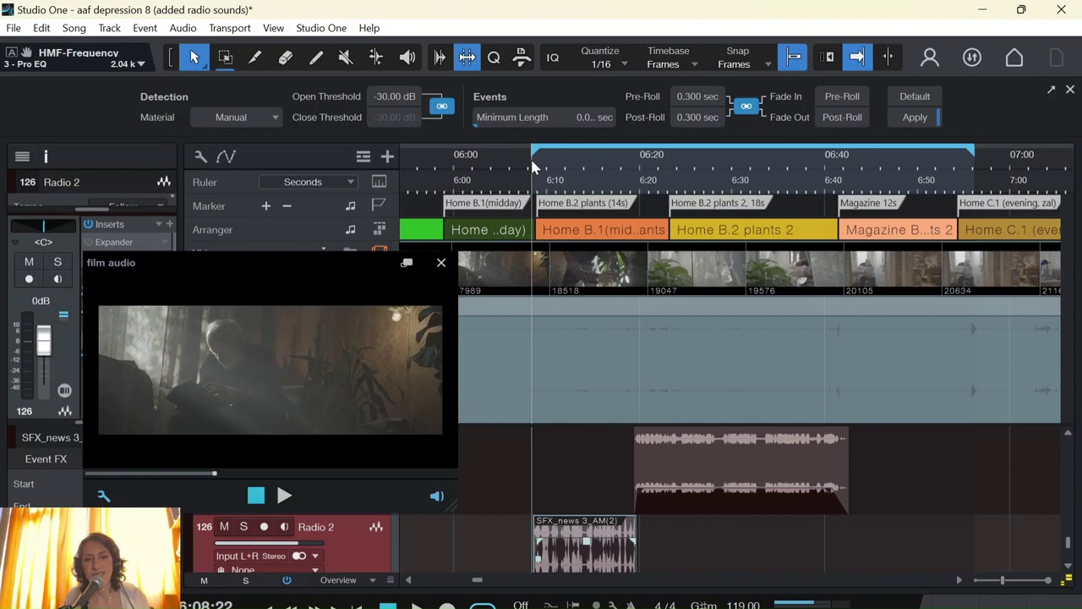
left_click(456, 496)
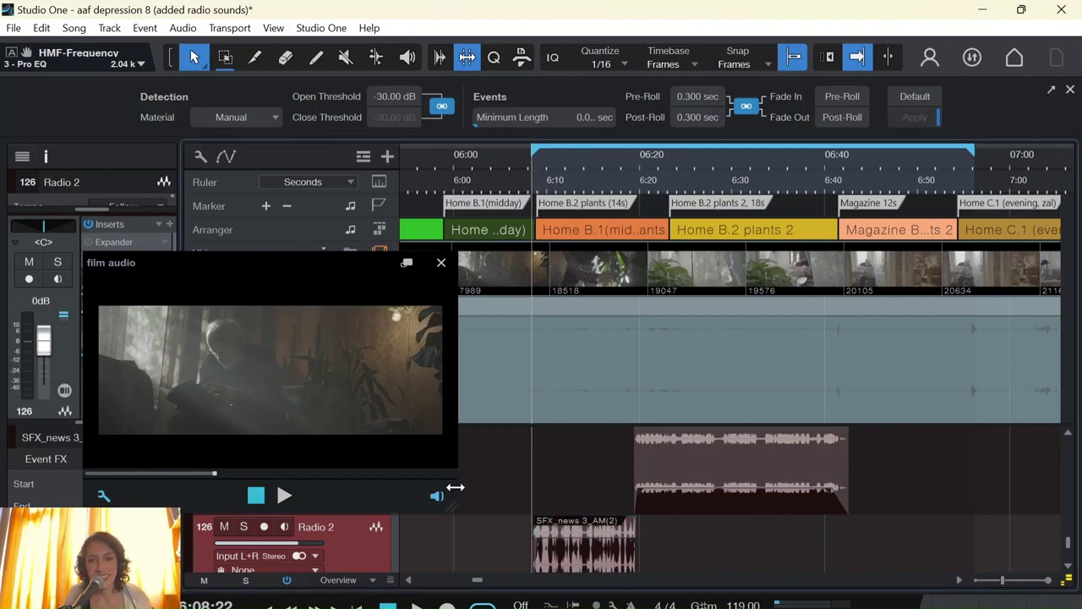
mouse_move(455, 487)
left_mouse_down()
mouse_move(362, 506)
mouse_move(295, 423)
left_mouse_up()
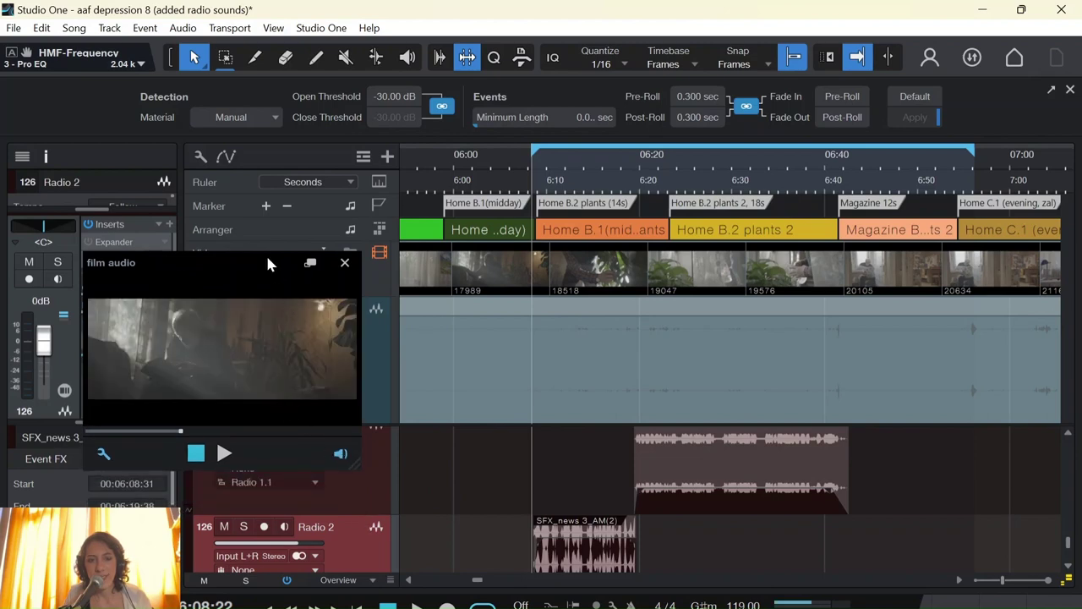
left_click_drag(266, 260, 246, 217)
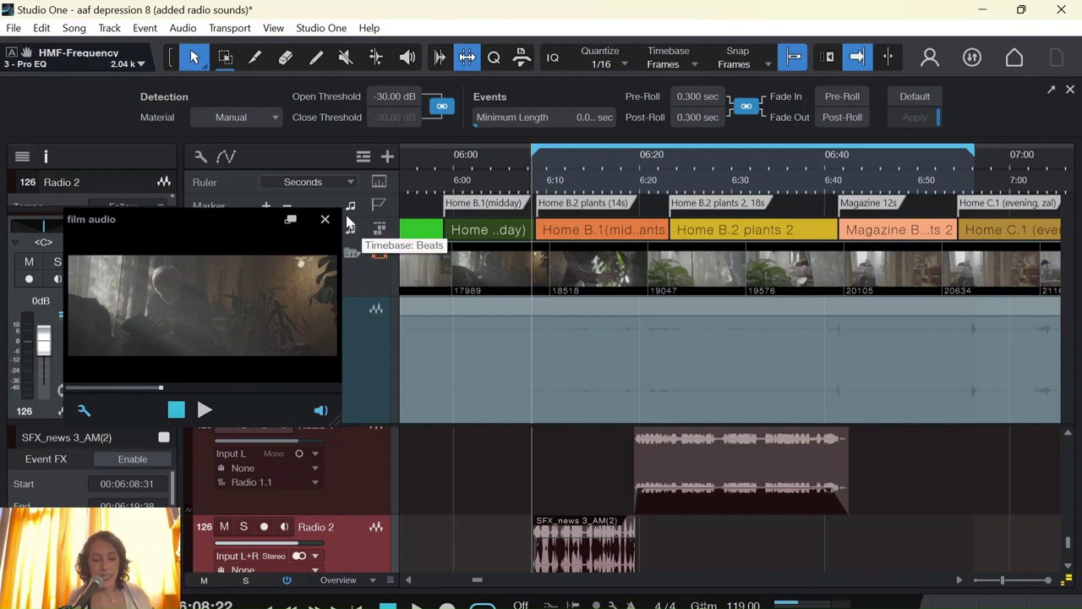
Step: Play the radio news clips from 6:08 in sync with the film
key("space")
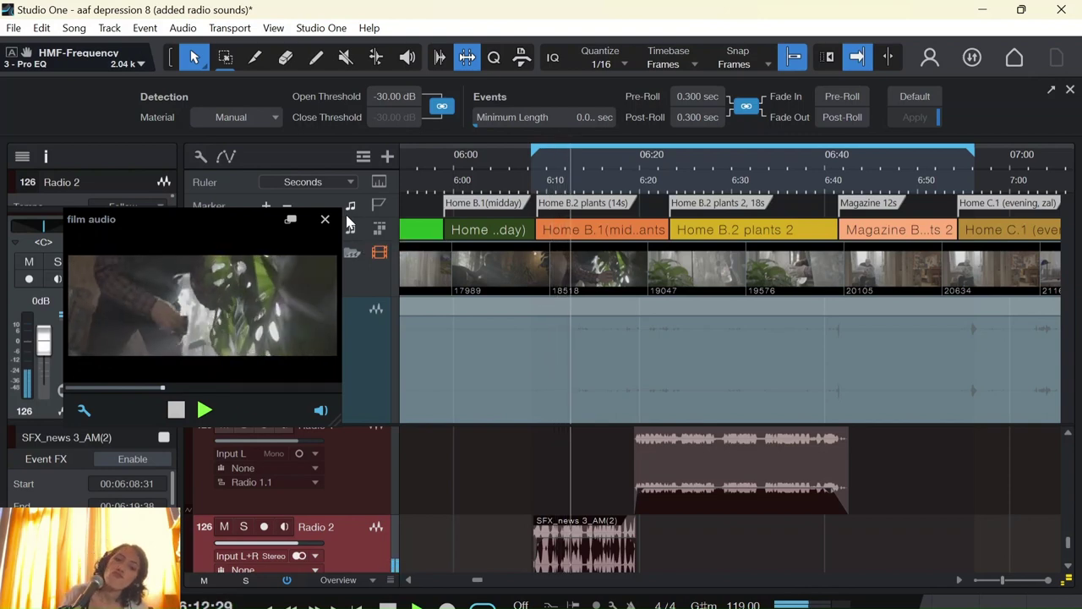
scroll(507, 495, "up", 3)
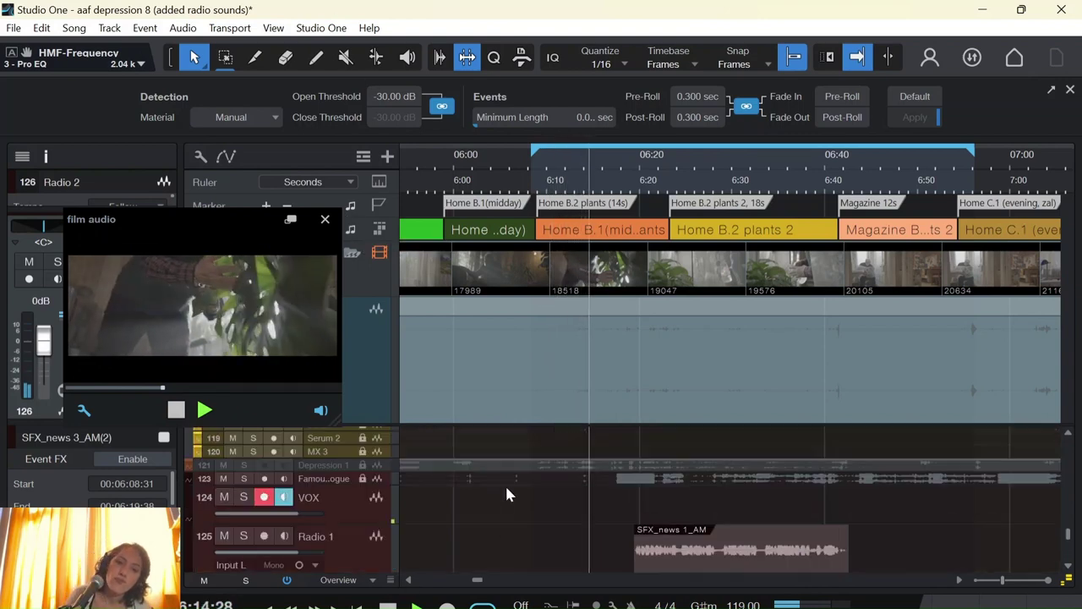
scroll(499, 509, "down", 3)
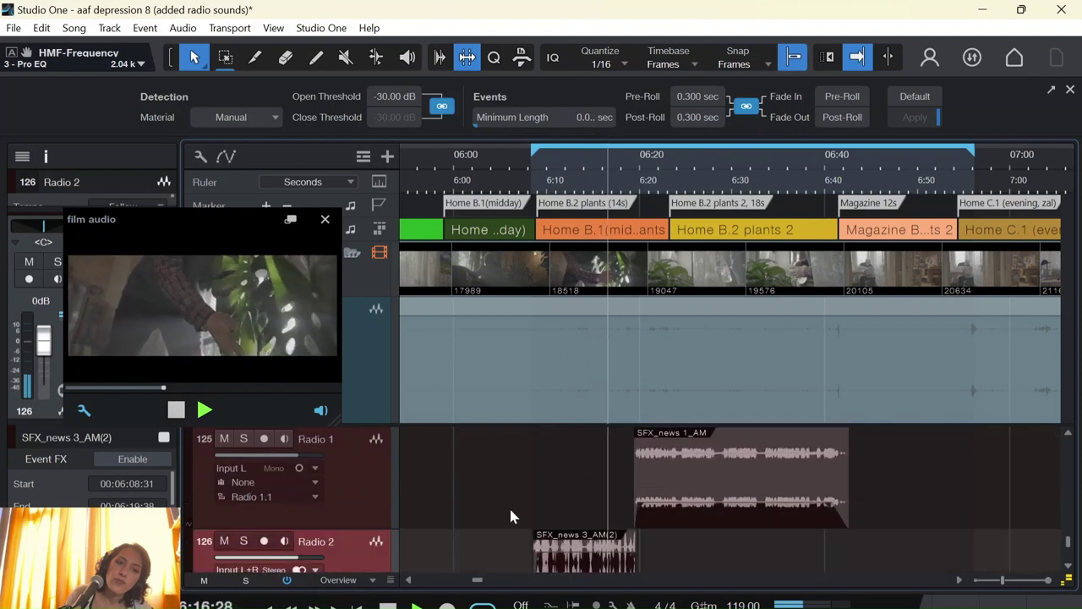
scroll(531, 513, "down", 2)
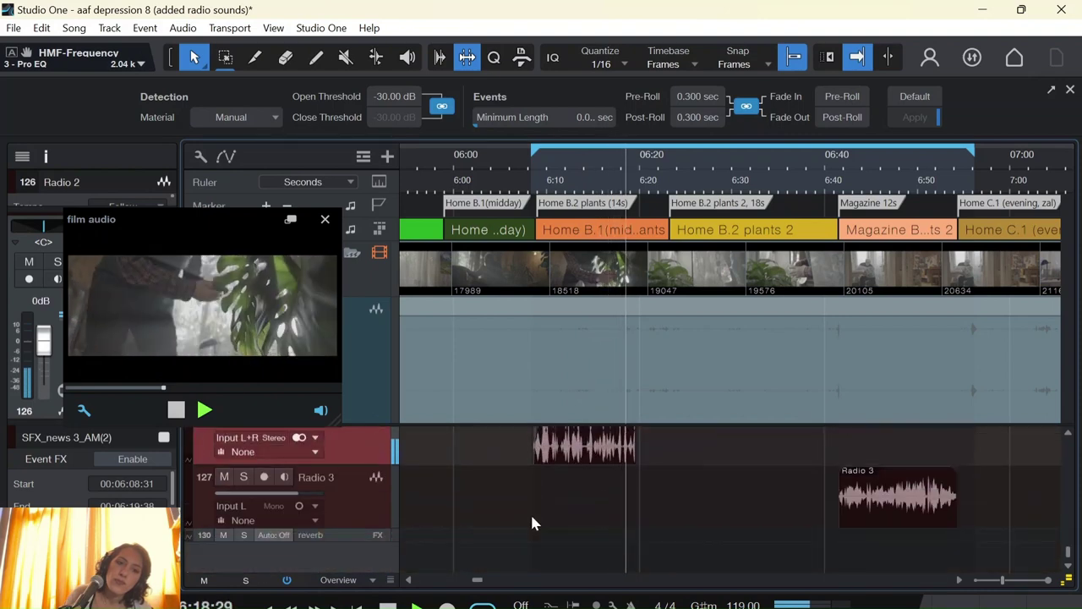